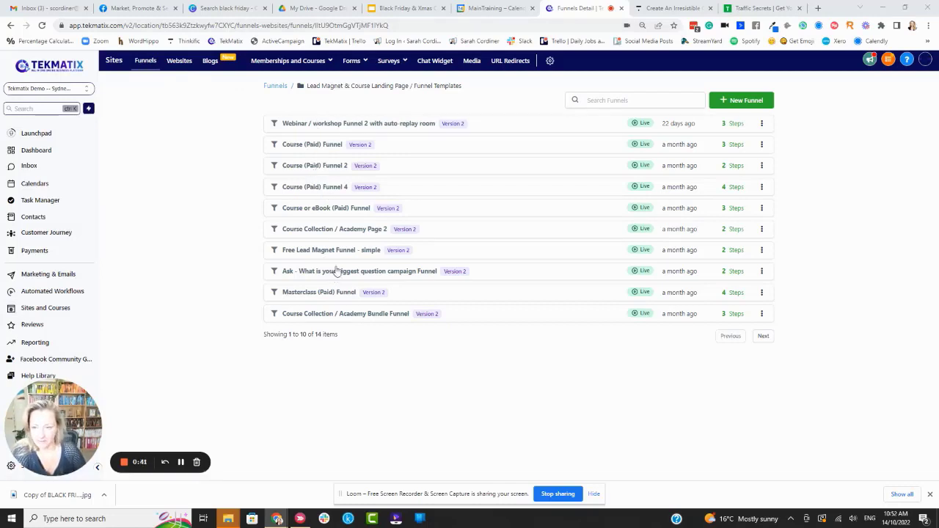
- Examine the Course (Paid) Funnel 2 and Course (Paid) Funnel templates as a possible basis for the sales page
{"action": "left_click", "coordinate": [329, 167]}
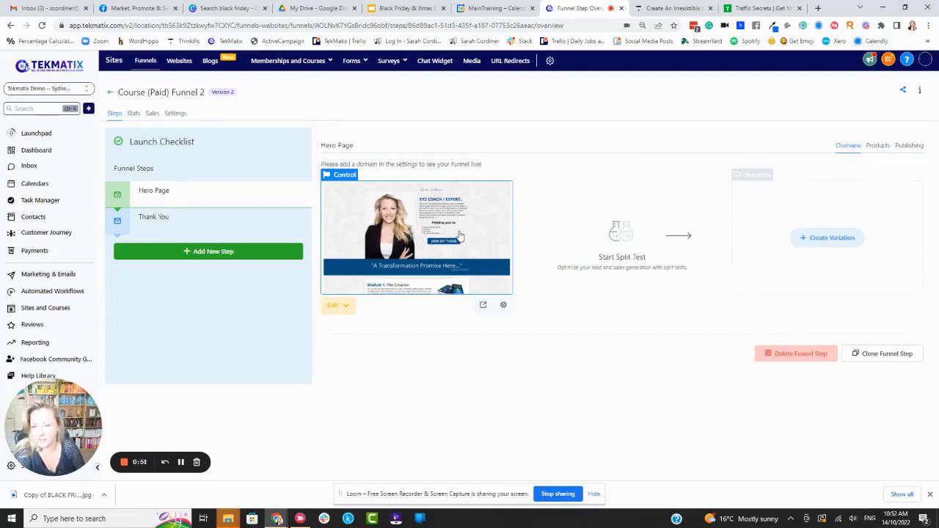
{"action": "left_click", "coordinate": [111, 95]}
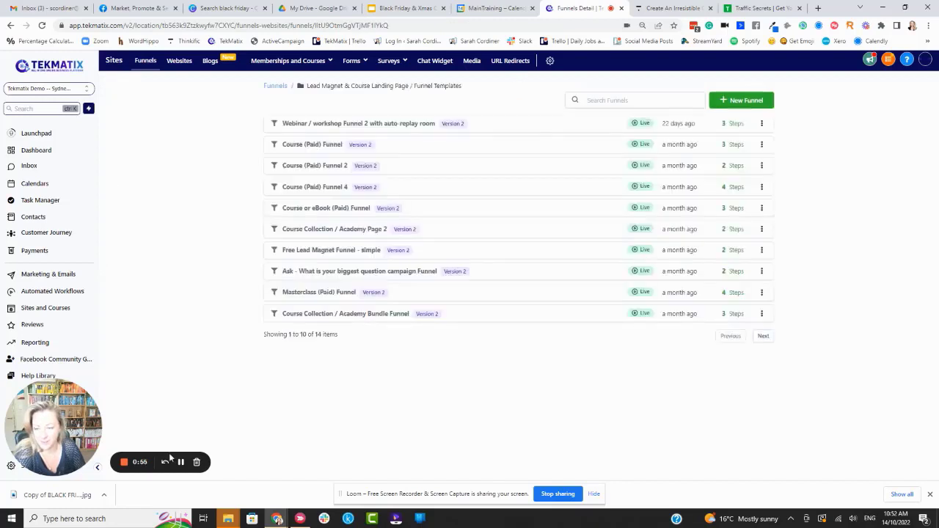
{"action": "left_click", "coordinate": [326, 148]}
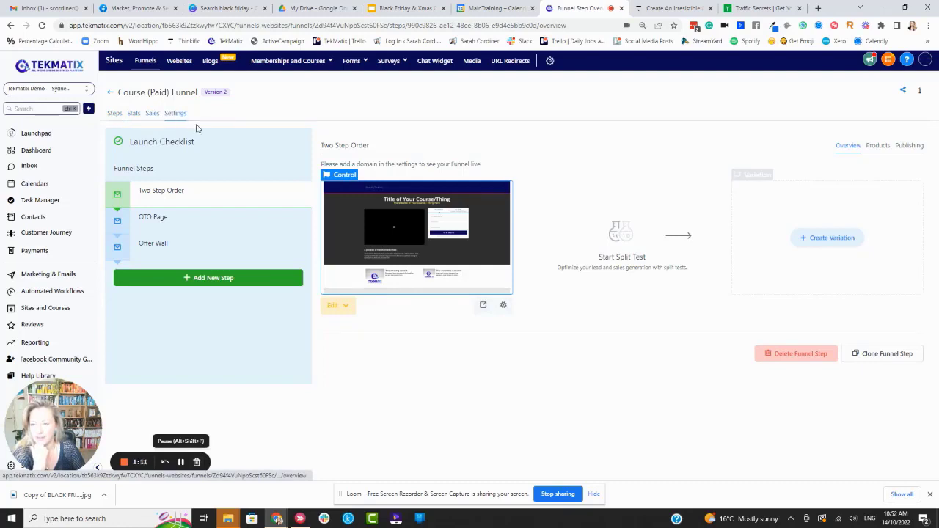
{"action": "left_click", "coordinate": [111, 97]}
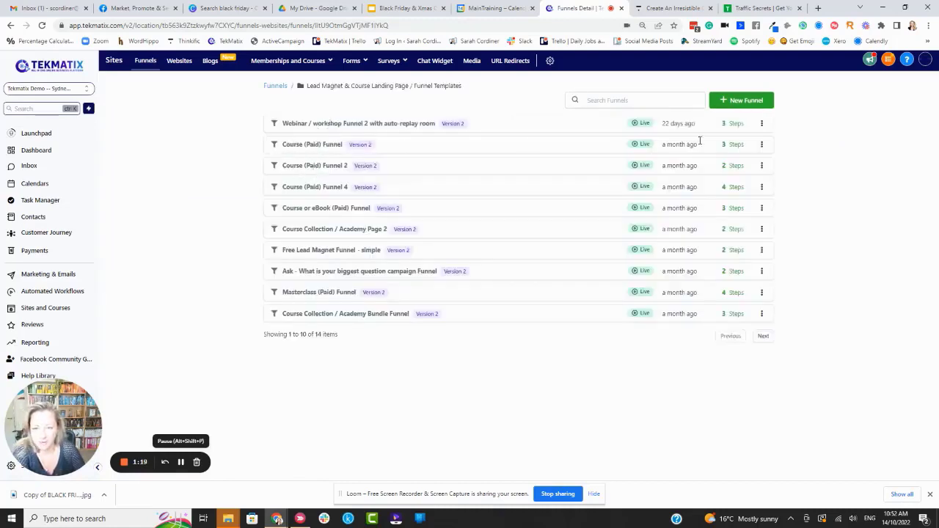
- Clone the Course (Paid) Funnel template under the name "Black Friday Sales page Template"
{"action": "left_click", "coordinate": [762, 145]}
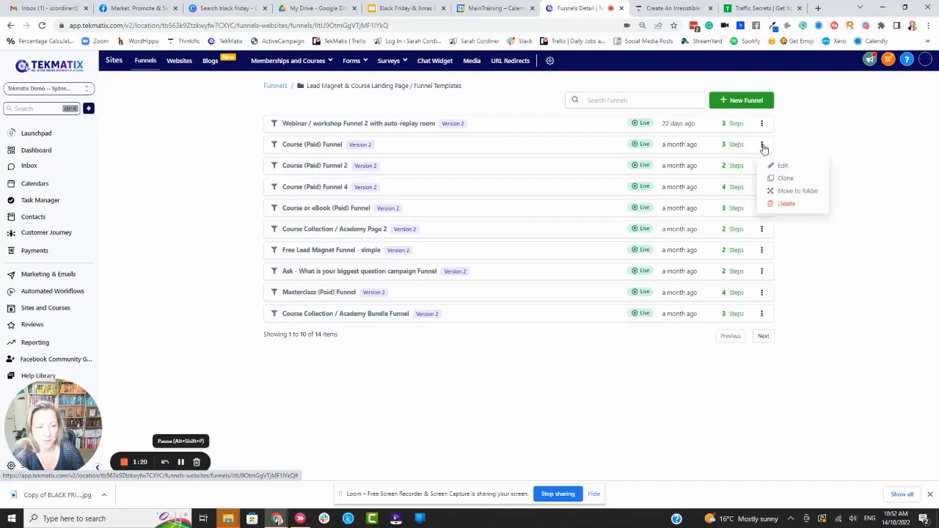
{"action": "left_click", "coordinate": [783, 181]}
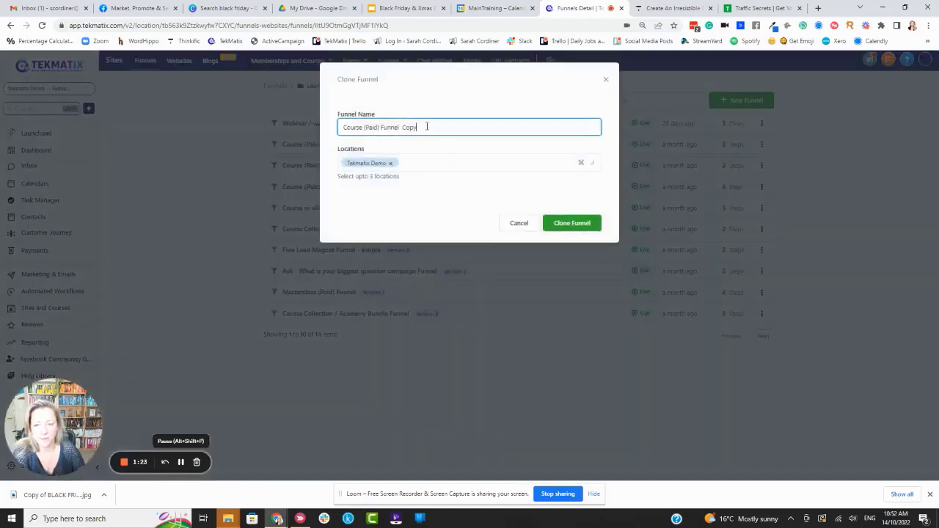
{"action": "left_click_drag", "start_coordinate": [426, 127], "coordinate": [320, 141]}
{"action": "type", "text": "Black Friday Sales page Template"}
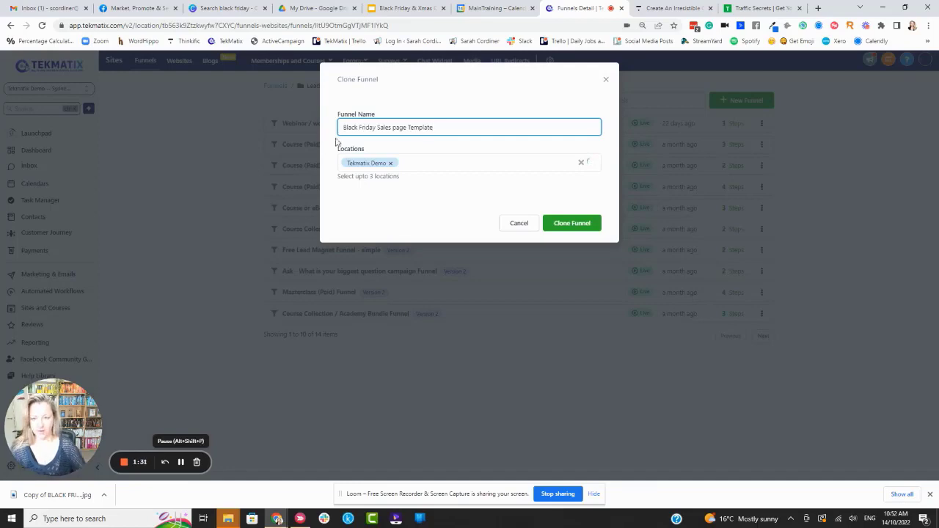
{"action": "left_click", "coordinate": [580, 225]}
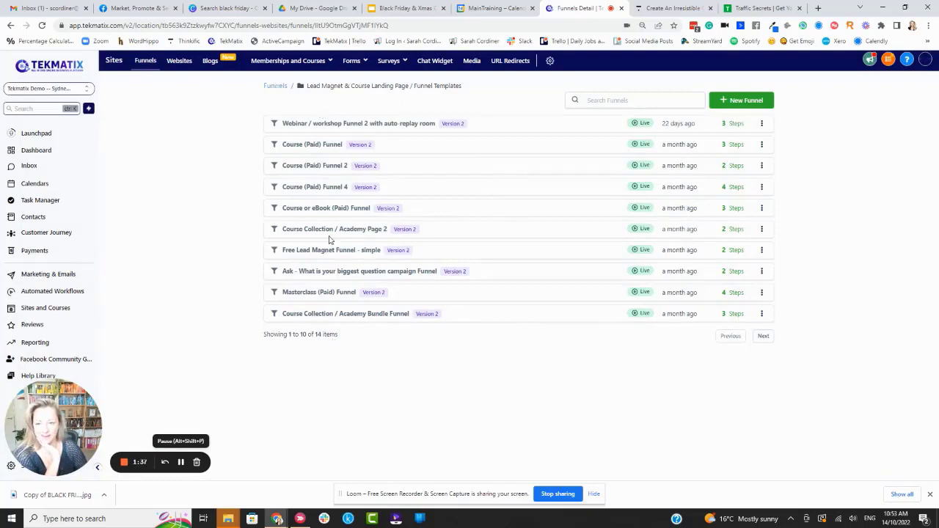
- Open the Two Step Order page of the Black Friday Sales page Template funnel for editing in a new tab
{"action": "left_click", "coordinate": [276, 88]}
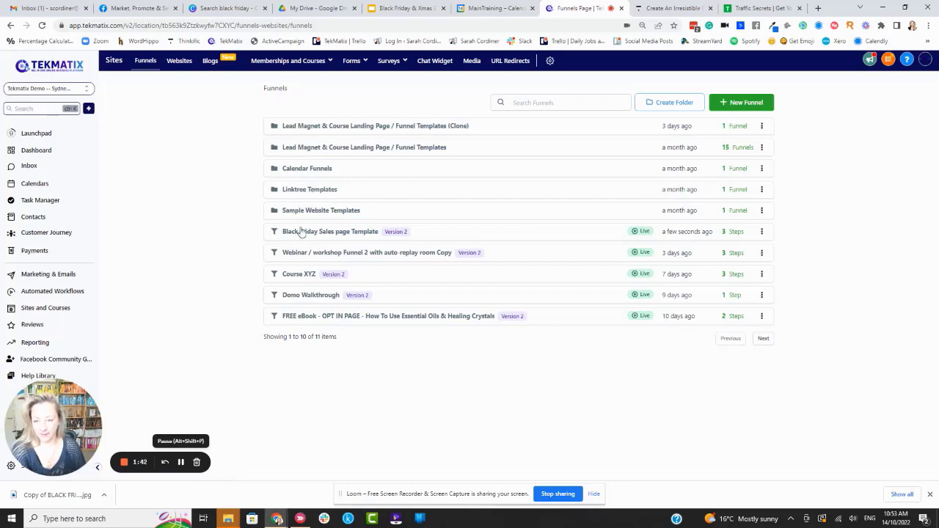
{"action": "left_click", "coordinate": [365, 233]}
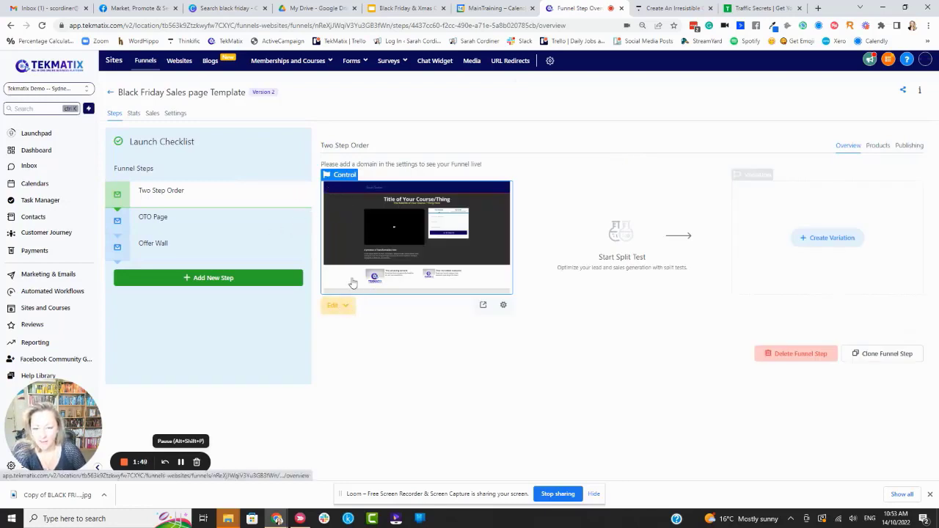
{"action": "left_click", "coordinate": [352, 308]}
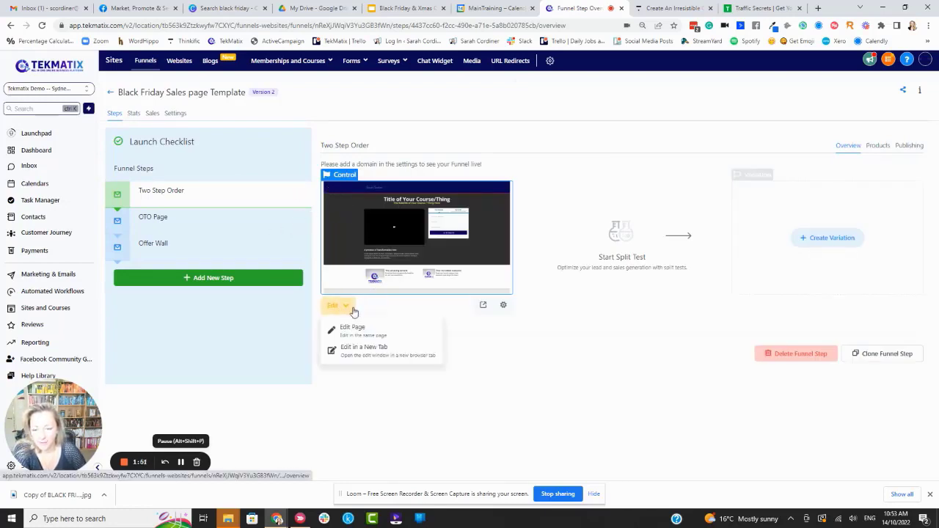
{"action": "left_click", "coordinate": [358, 349]}
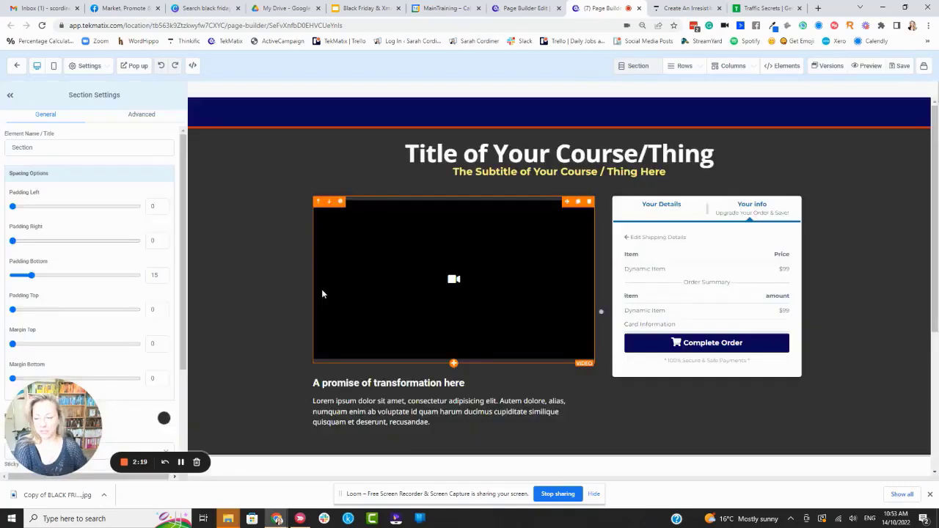
- Delete the dark blue header section with the signature logo above the course title
{"action": "scroll", "coordinate": [299, 222], "scroll_direction": "down", "scroll_amount": 4}
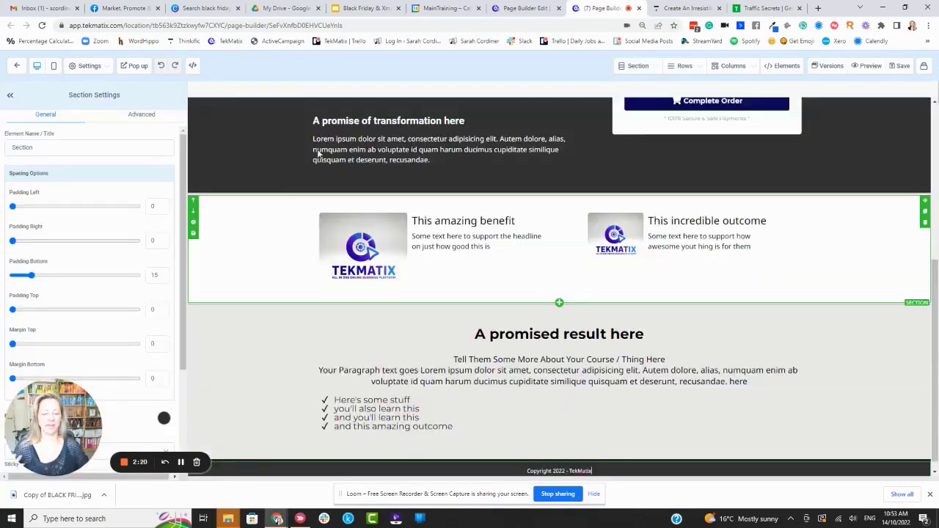
{"action": "scroll", "coordinate": [522, 219], "scroll_direction": "up", "scroll_amount": 5}
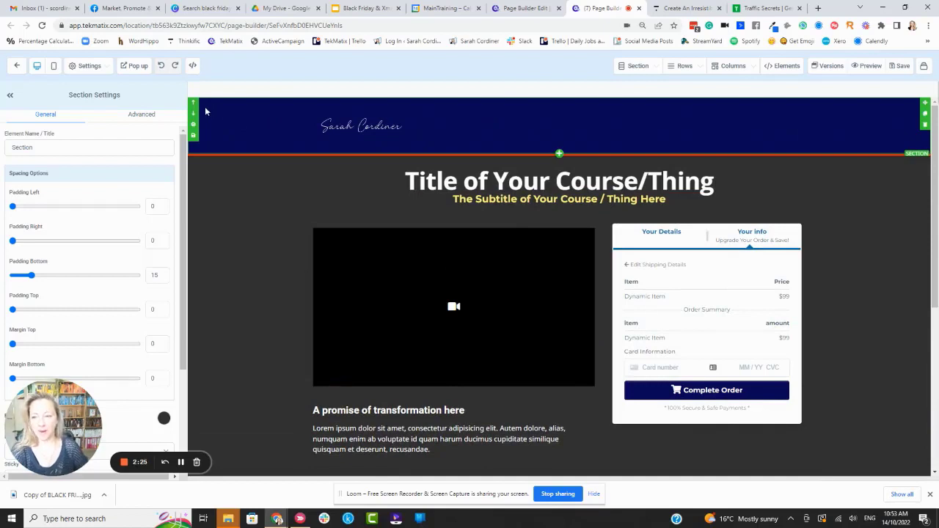
{"action": "left_click", "coordinate": [193, 126]}
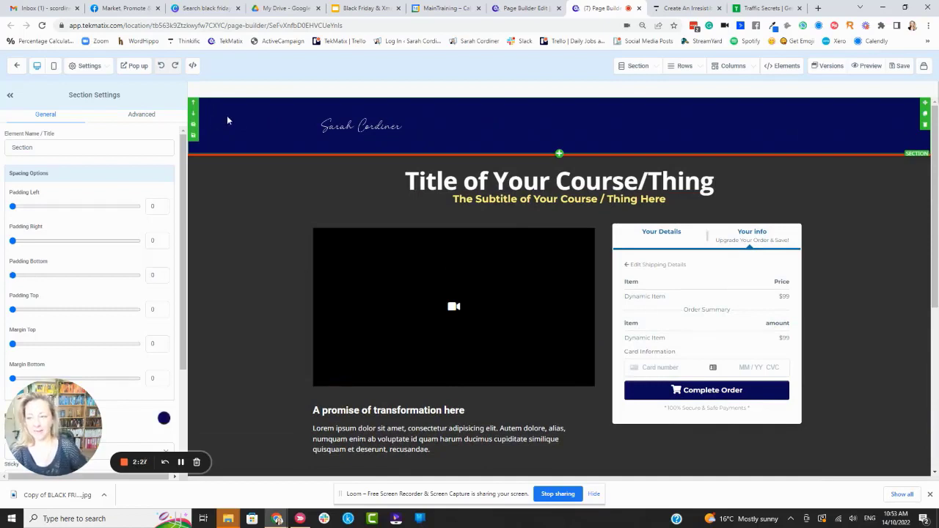
{"action": "scroll", "coordinate": [110, 205], "scroll_direction": "down", "scroll_amount": 2}
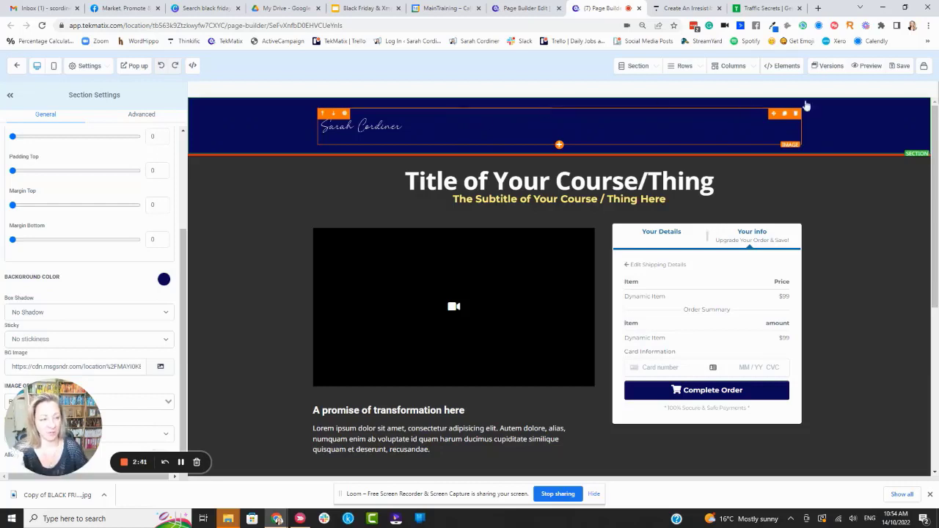
{"action": "left_click", "coordinate": [925, 126]}
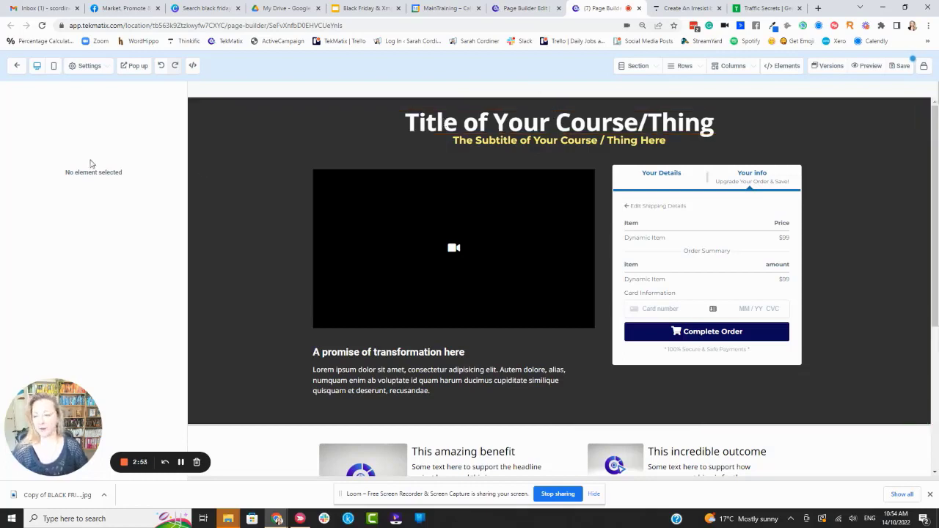
- Duplicate the yellow subtitle sub-headline and move one copy above the main course title
{"action": "left_click", "coordinate": [234, 123]}
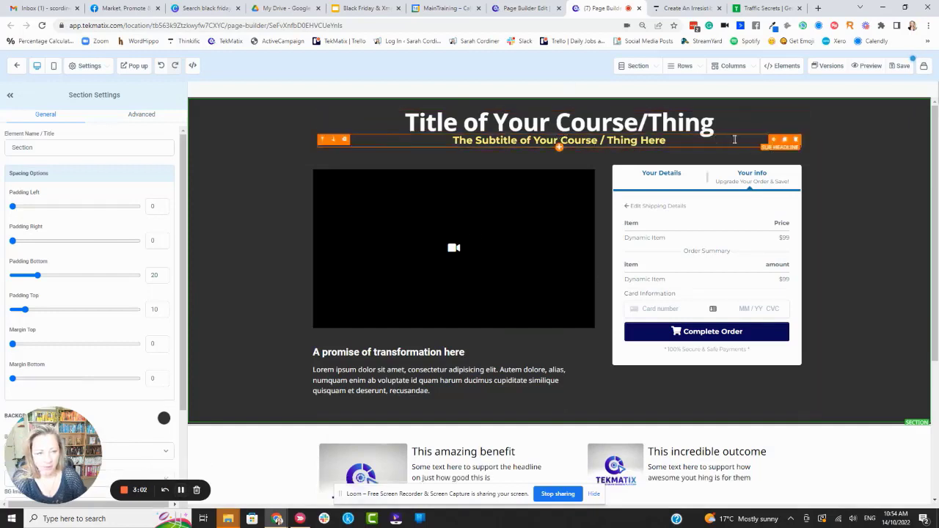
{"action": "left_click", "coordinate": [784, 139]}
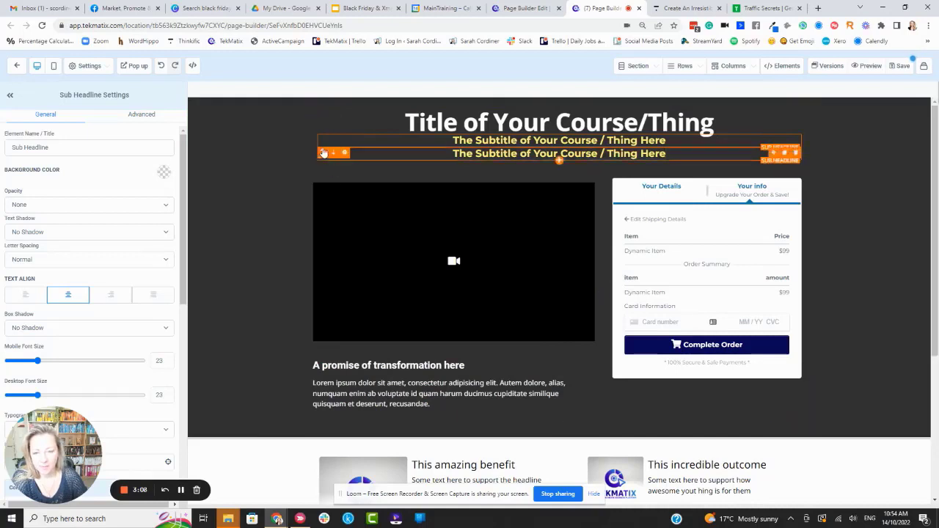
{"action": "left_click_drag", "start_coordinate": [321, 153], "coordinate": [326, 110]}
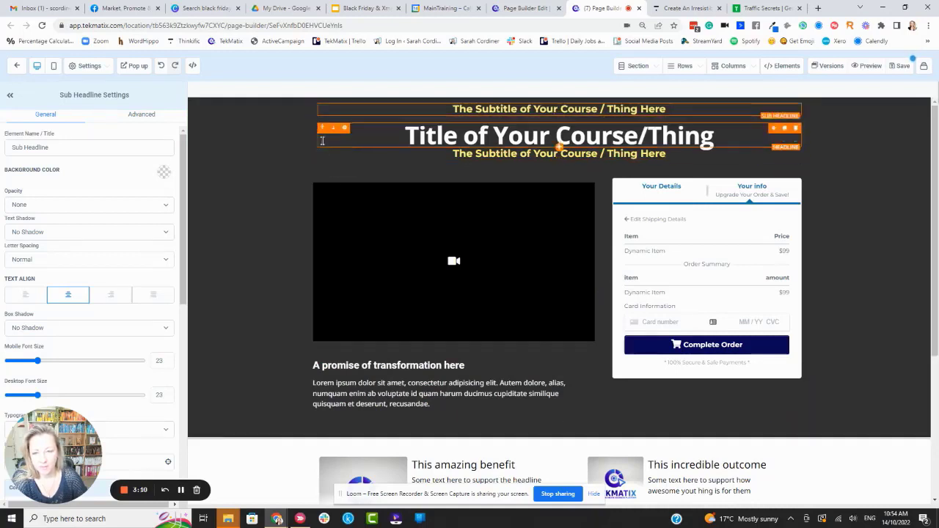
- Replace the text of the sub-headline above the title with "BEST BLACK FRIDAY OFFER!"
{"action": "left_click_drag", "start_coordinate": [669, 109], "coordinate": [450, 109]}
{"action": "key", "text": "BackSpace"}
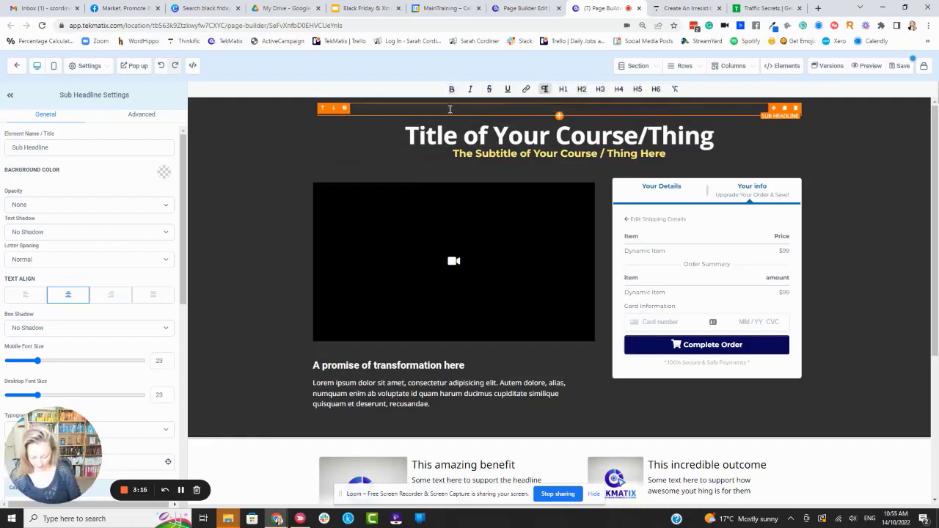
{"action": "type", "text": "BEST BLACK F"}
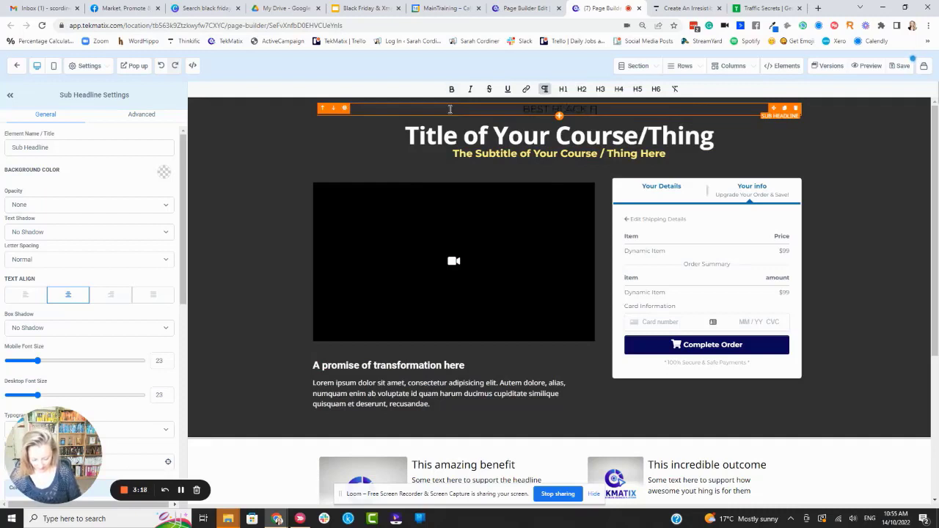
{"action": "type", "text": "RIDAY OFF"}
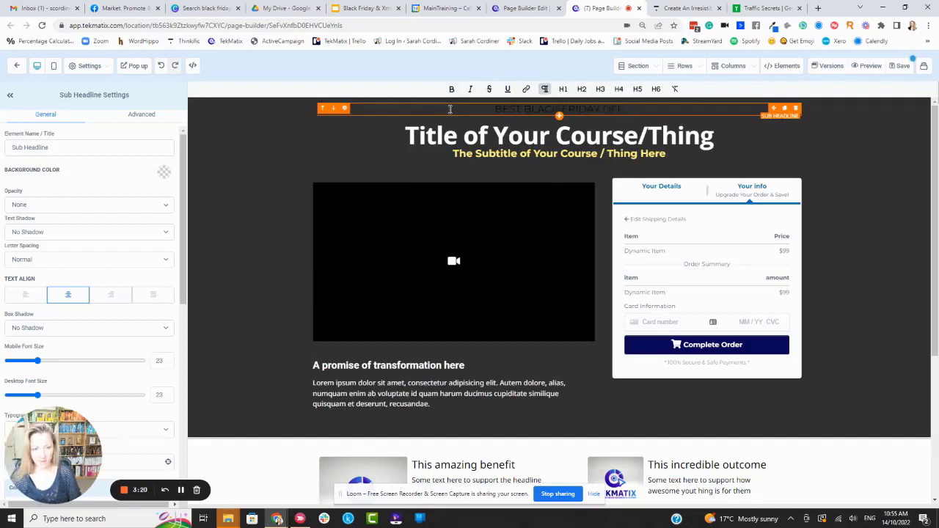
{"action": "type", "text": "ER"}
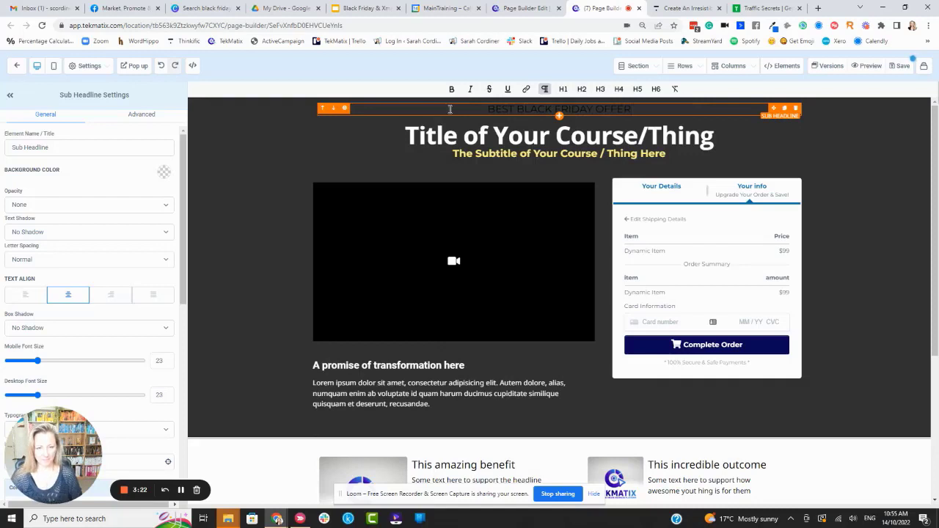
{"action": "type", "text": "!"}
- Add a custom bright yellow-green color and apply it as the background of the "BEST BLACK FRIDAY OFFER!" sub-headline
{"action": "triple_click", "coordinate": [449, 109]}
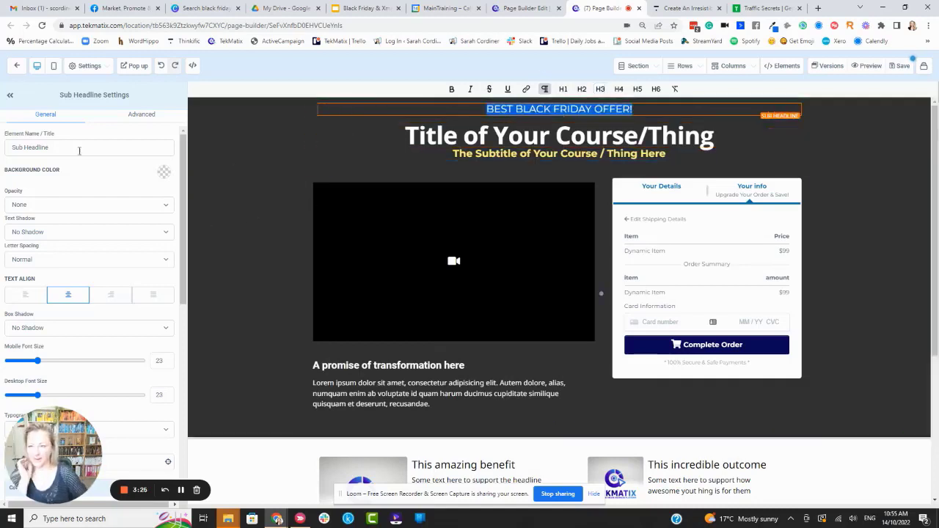
{"action": "left_click", "coordinate": [164, 172]}
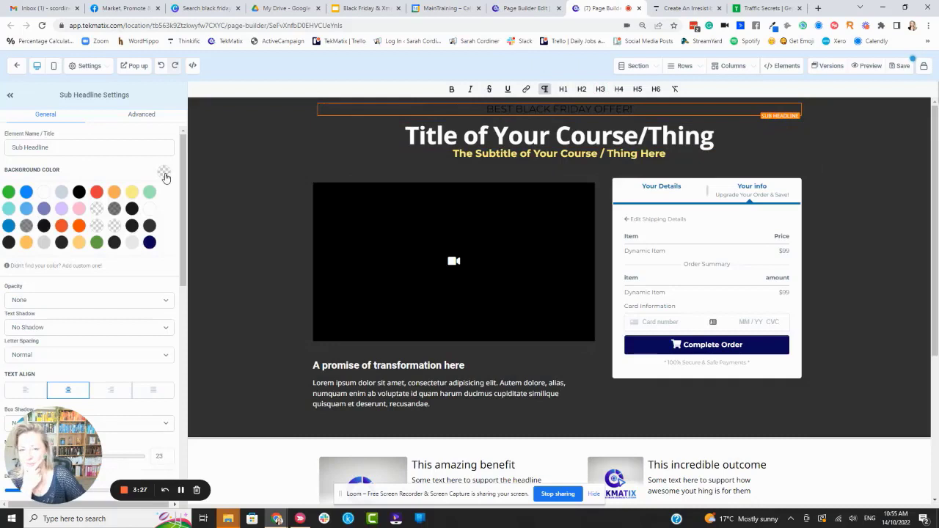
{"action": "left_click", "coordinate": [81, 267]}
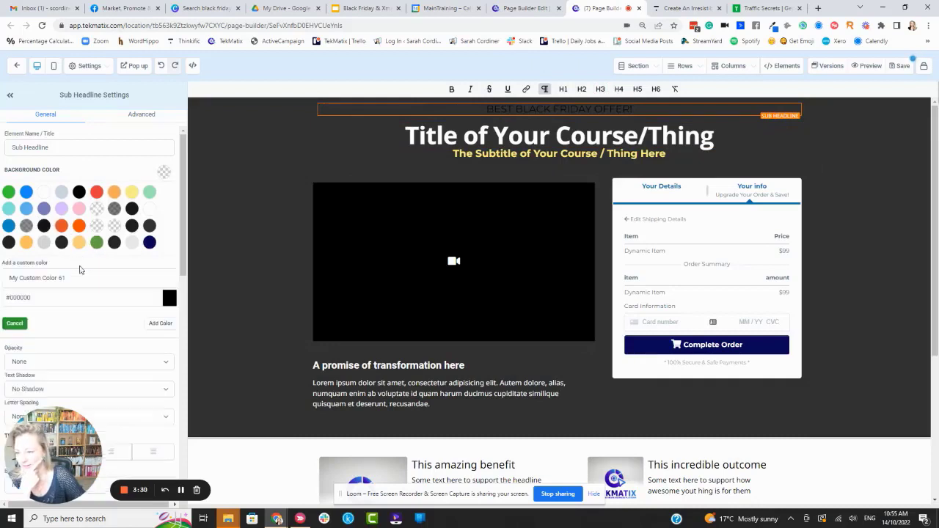
{"action": "left_click", "coordinate": [171, 299]}
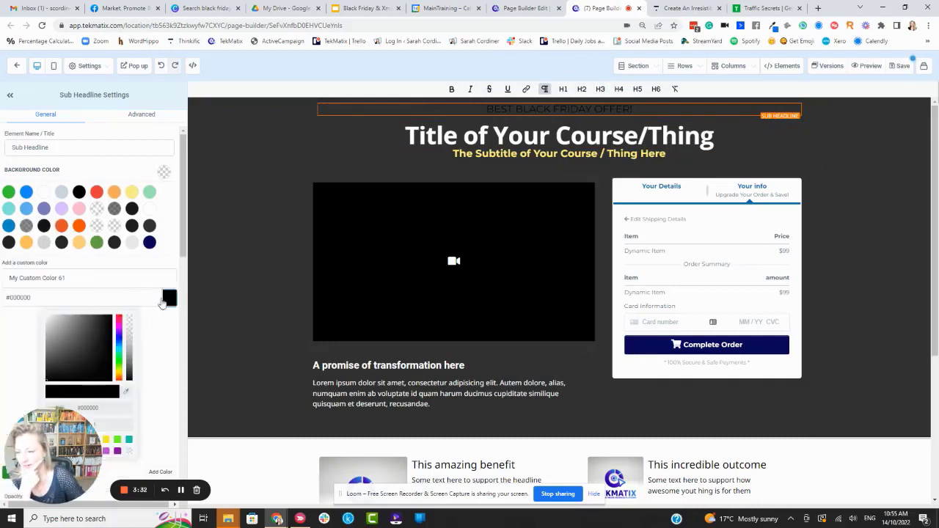
{"action": "left_click", "coordinate": [120, 373]}
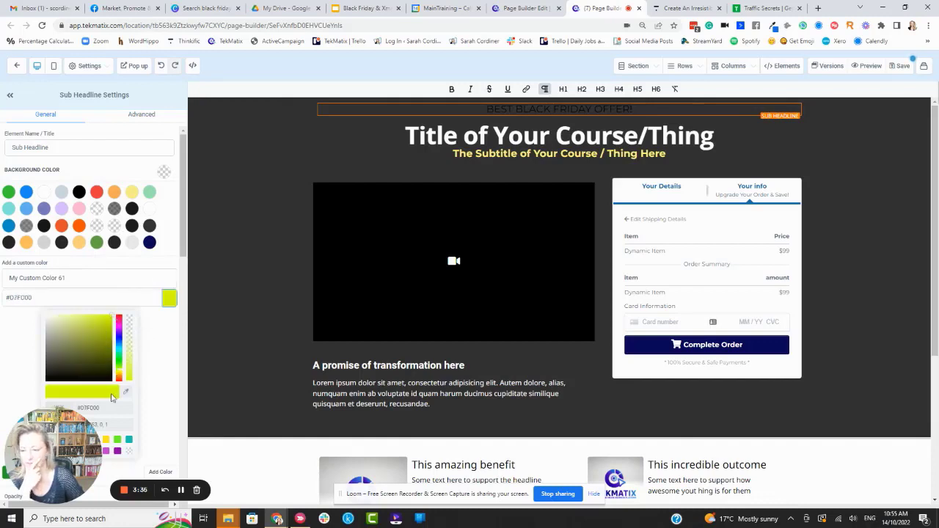
{"action": "left_click", "coordinate": [160, 472]}
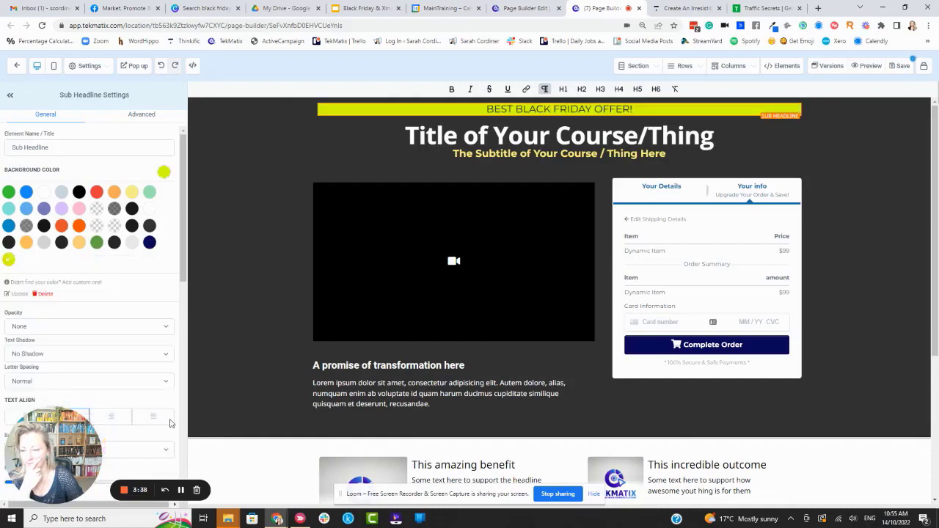
- Make the "BEST BLACK FRIDAY OFFER!" sub-headline text bold
{"action": "left_click_drag", "start_coordinate": [655, 110], "coordinate": [482, 119]}
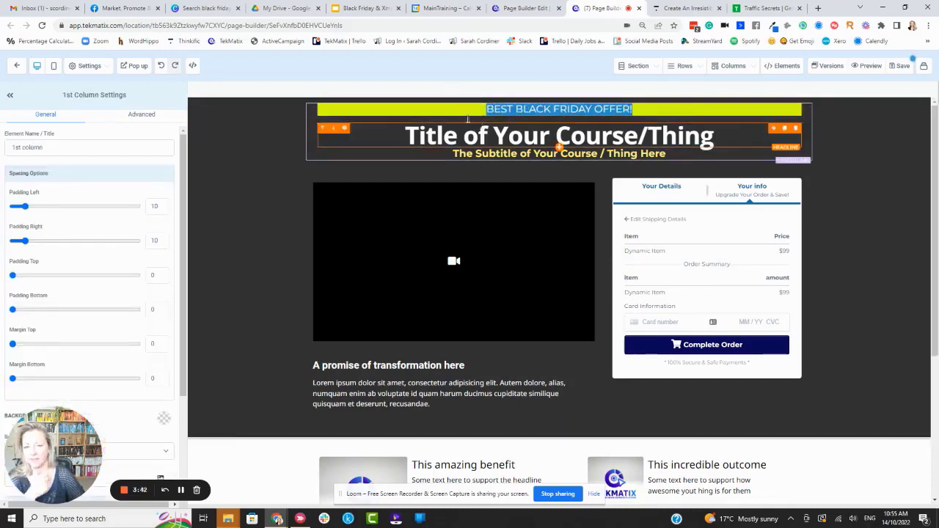
{"action": "scroll", "coordinate": [110, 216], "scroll_direction": "down", "scroll_amount": 2}
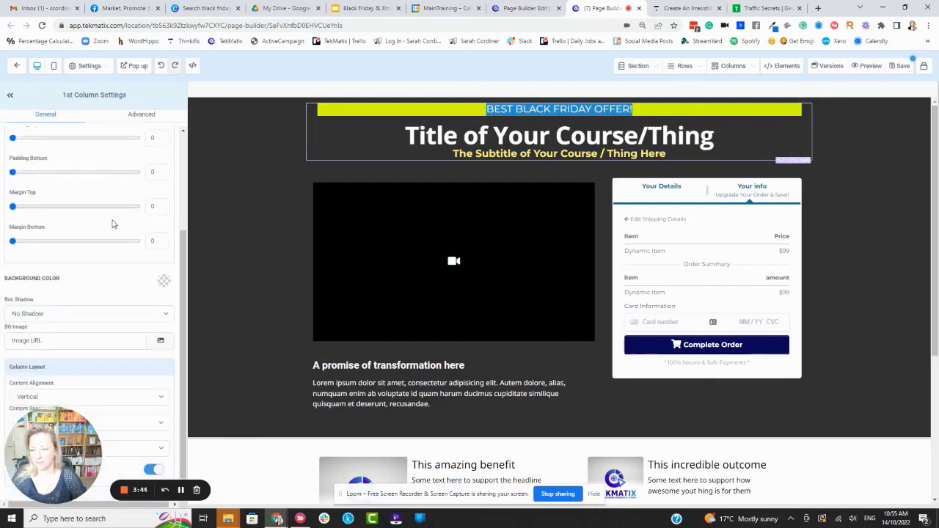
{"action": "left_click", "coordinate": [632, 110]}
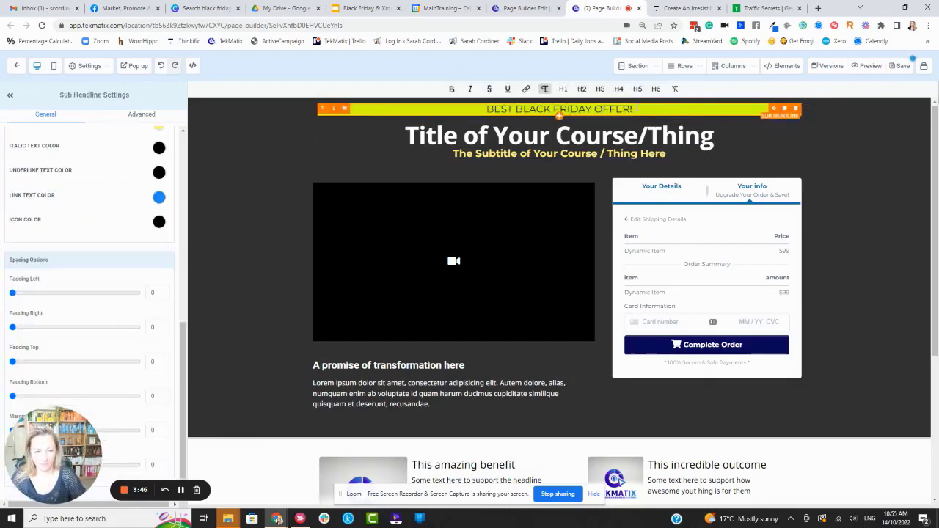
{"action": "left_click_drag", "start_coordinate": [632, 109], "coordinate": [484, 109]}
{"action": "left_click", "coordinate": [451, 89]}
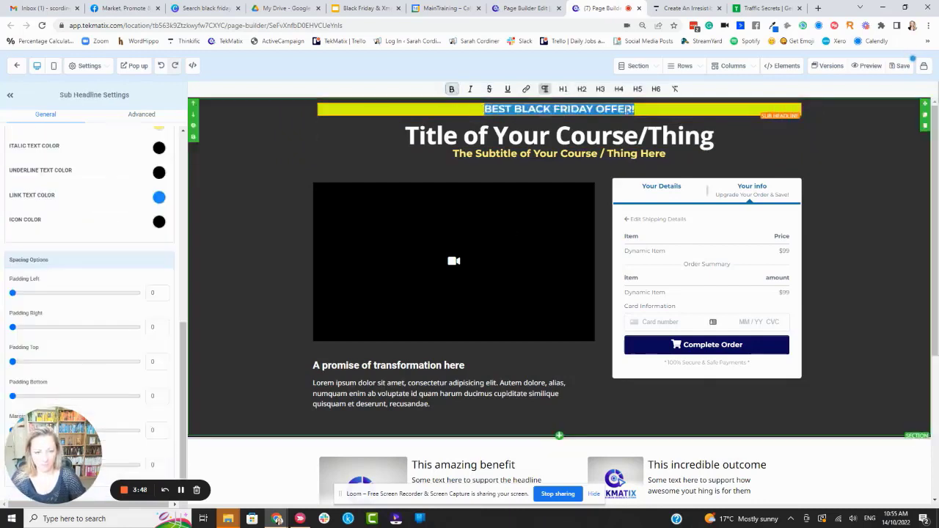
{"action": "left_click", "coordinate": [836, 131]}
{"action": "left_click", "coordinate": [549, 110]}
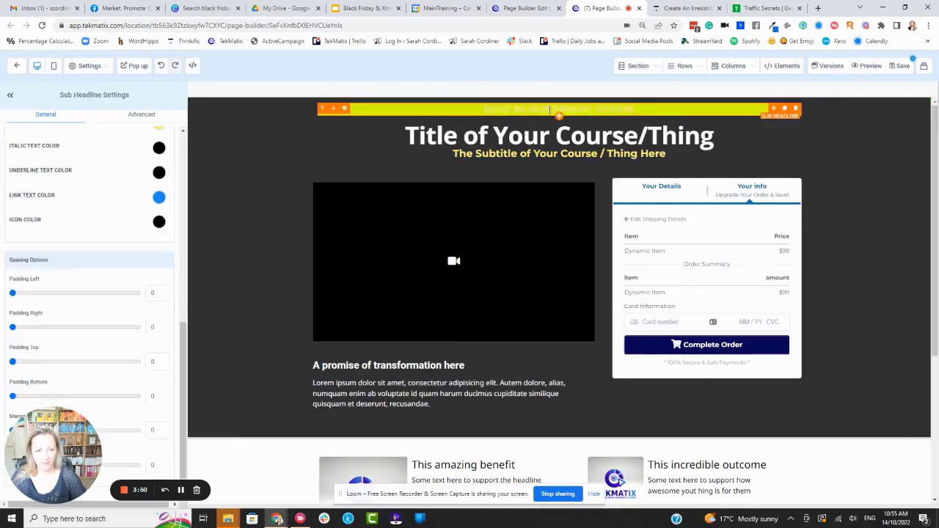
- Set the bold text color of the "BEST BLACK FRIDAY OFFER!" sub-headline to black
{"action": "triple_click", "coordinate": [549, 110]}
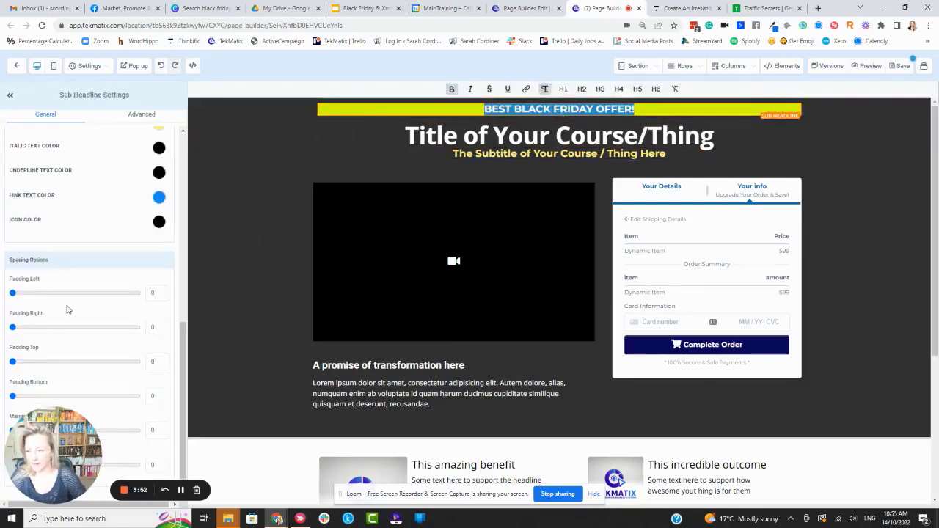
{"action": "scroll", "coordinate": [94, 205], "scroll_direction": "up", "scroll_amount": 5}
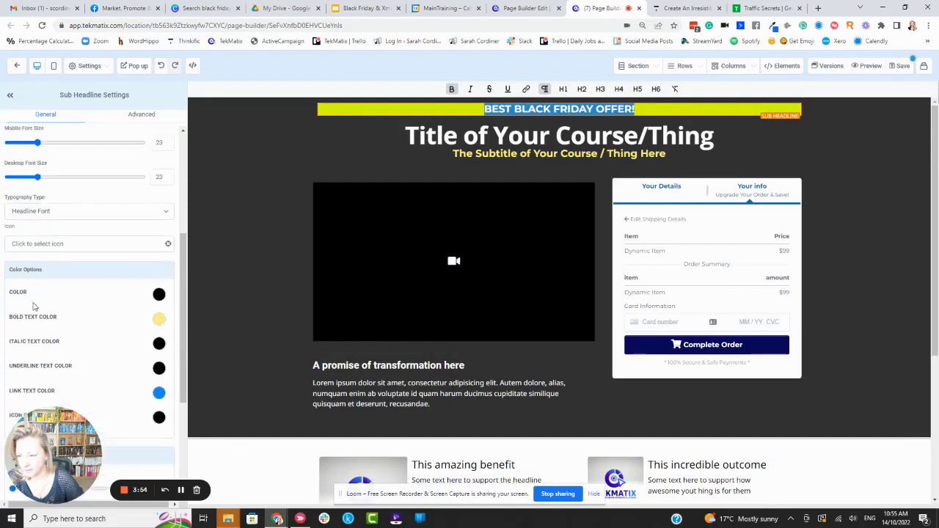
{"action": "left_click", "coordinate": [159, 322]}
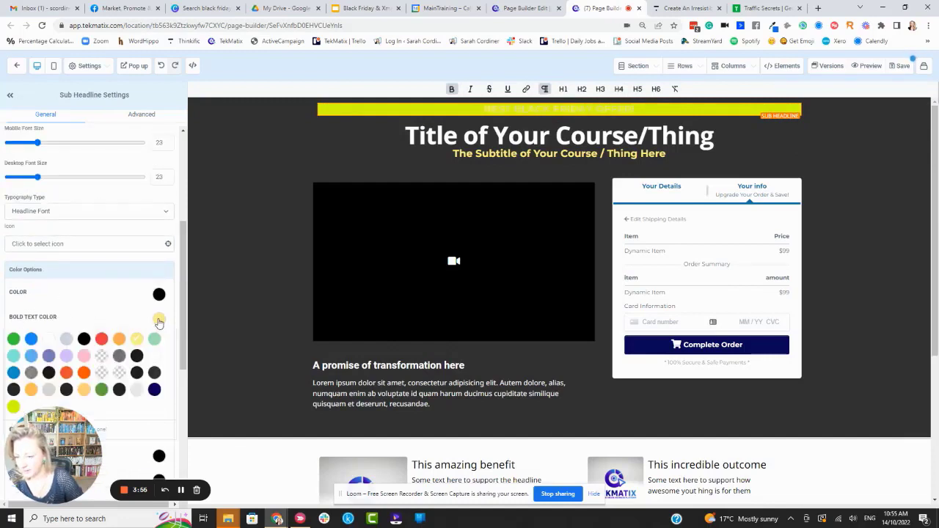
{"action": "left_click", "coordinate": [84, 338]}
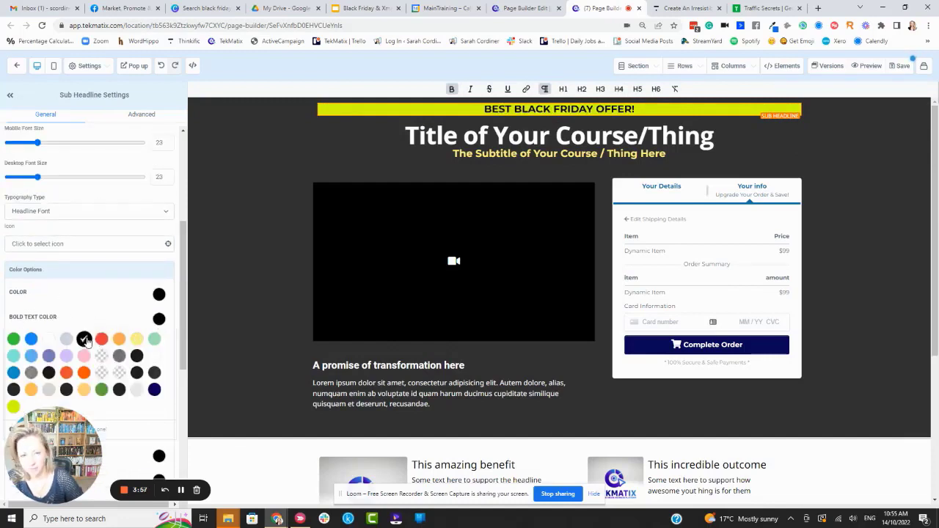
{"action": "left_click", "coordinate": [849, 149]}
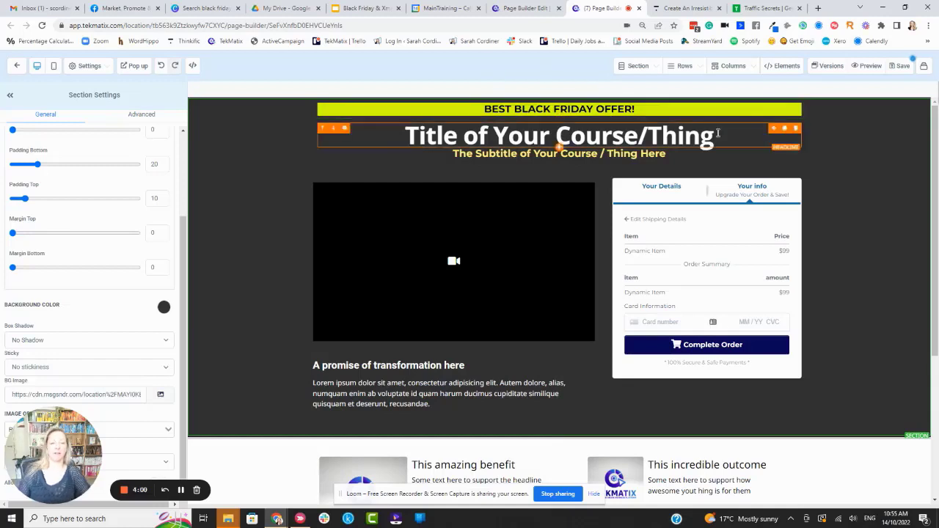
- Replace "Course/Thing" in the main headline with "Offer" so it reads "Title of Your Offer"
{"action": "left_click_drag", "start_coordinate": [692, 134], "coordinate": [559, 135]}
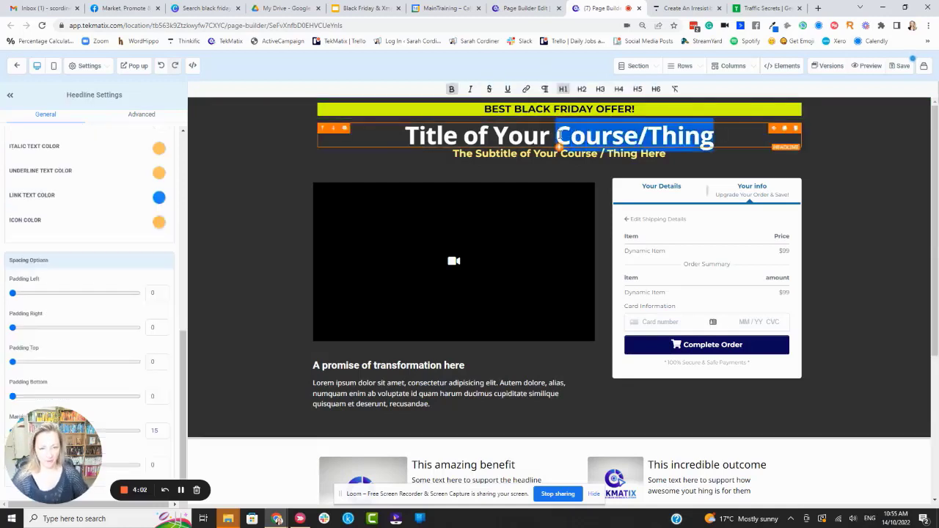
{"action": "type", "text": "oFFER"}
{"action": "key", "text": "BackSpace"}
{"action": "key", "text": "BackSpace"}
{"action": "key", "text": "BackSpace"}
{"action": "key", "text": "BackSpace"}
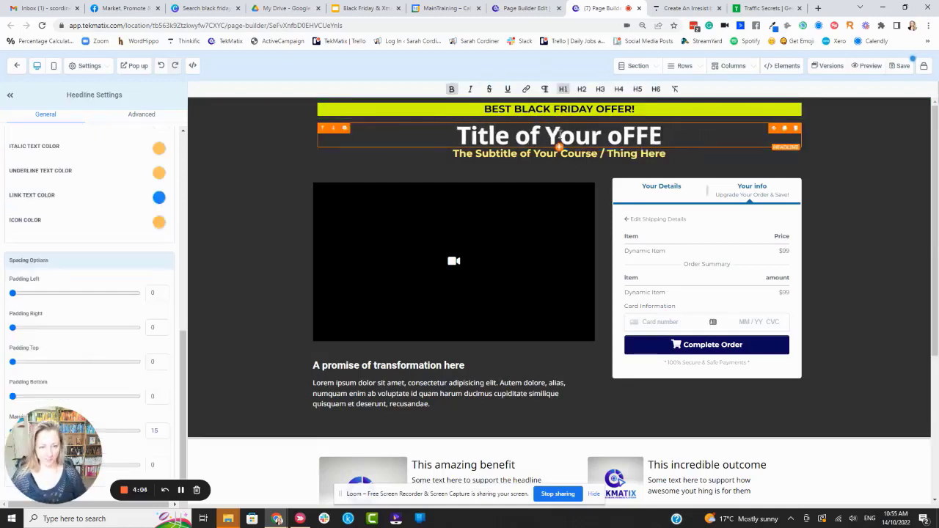
{"action": "key", "text": "BackSpace"}
{"action": "type", "text": "Offer"}
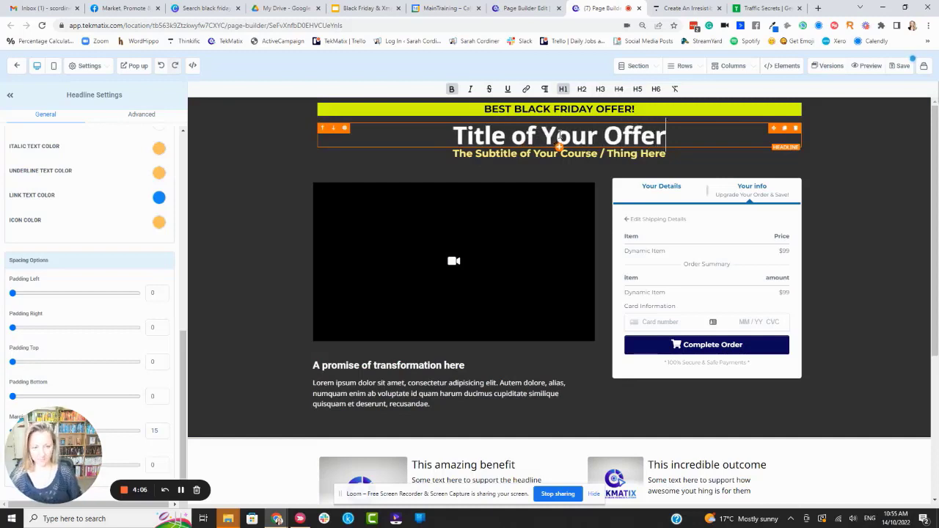
- Edit the yellow subtitle to read "The Subtitle of Your Course of Your Offer - Stating The result They Will Get"
{"action": "left_click_drag", "start_coordinate": [666, 154], "coordinate": [601, 155]}
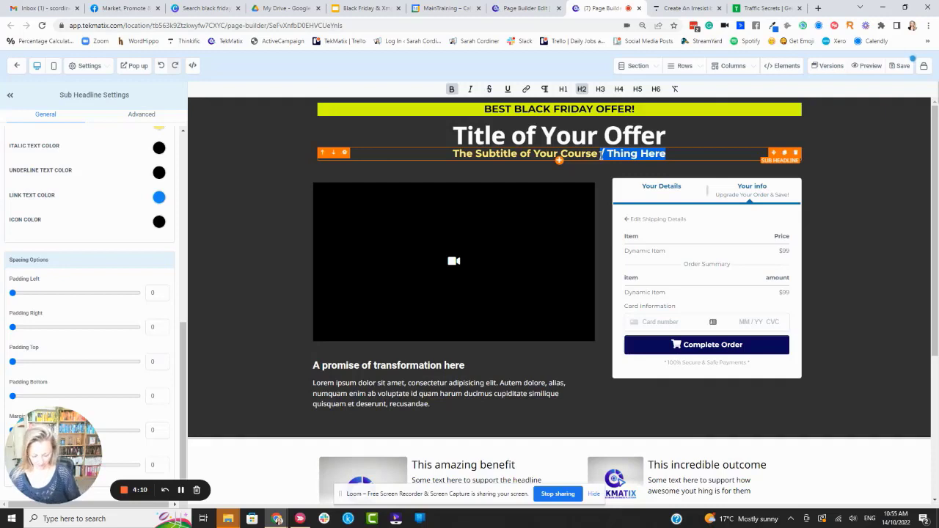
{"action": "type", "text": "of Your Offe"}
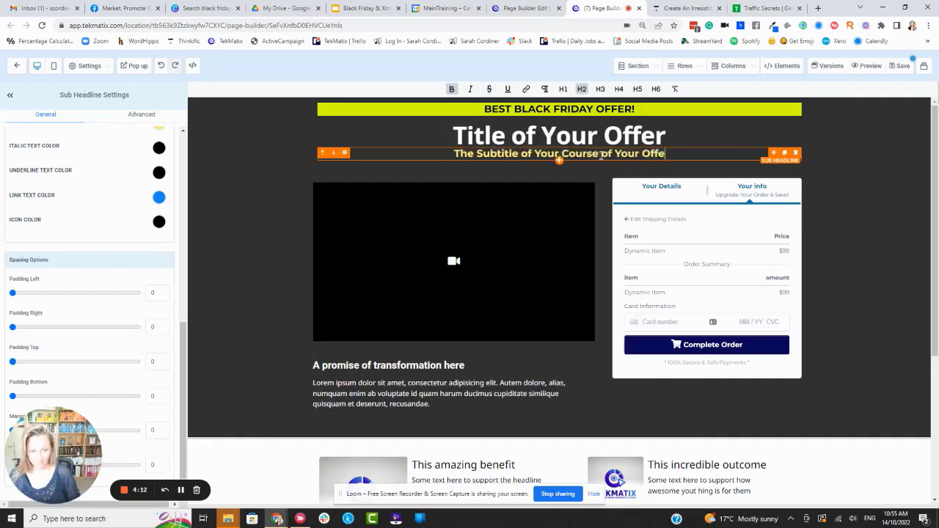
{"action": "type", "text": "r - Statig"}
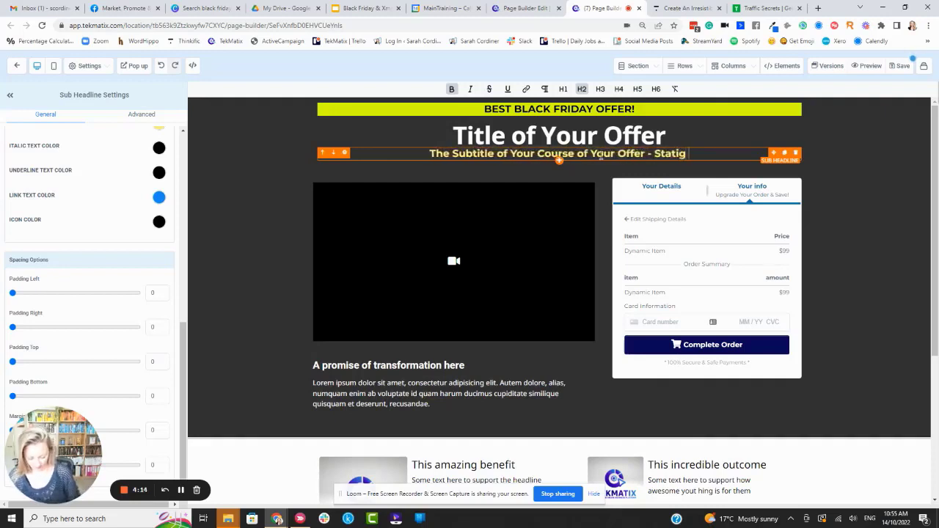
{"action": "type", "text": " The result The"}
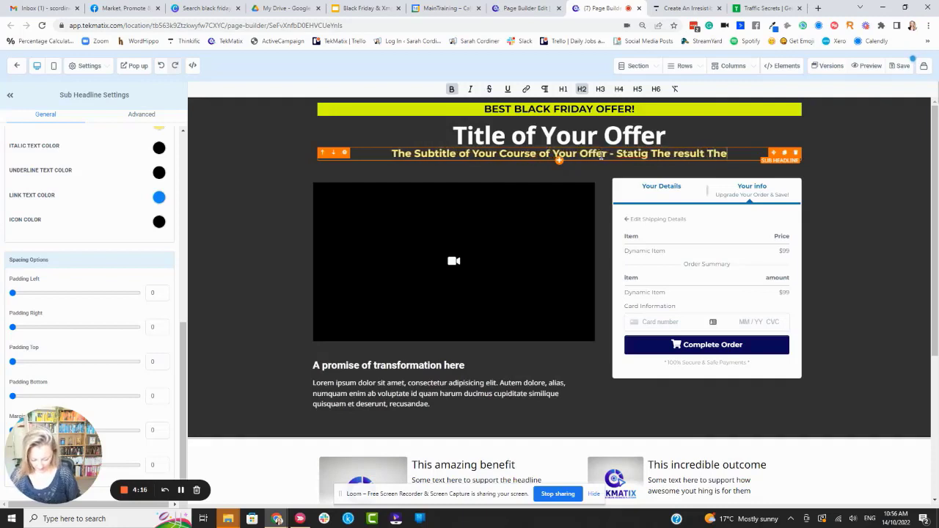
{"action": "type", "text": "y Will Get"}
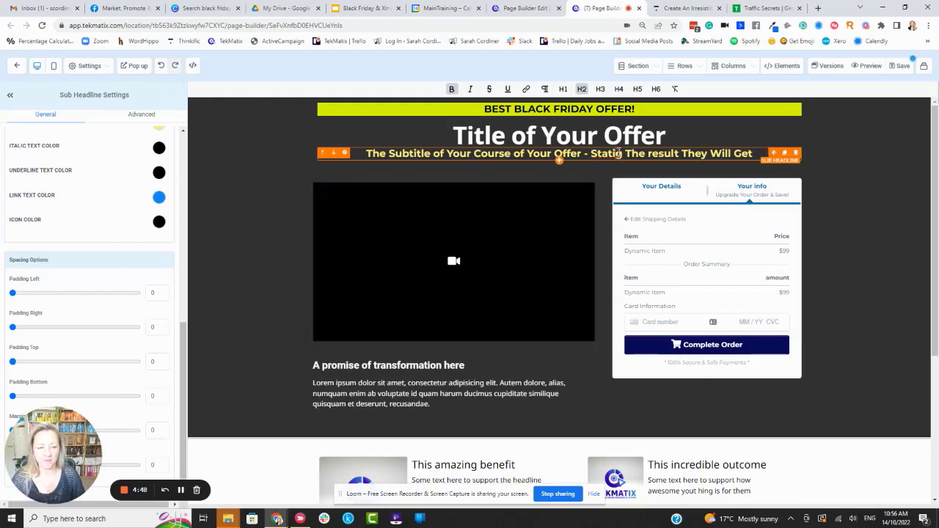
{"action": "type", "text": "g"}
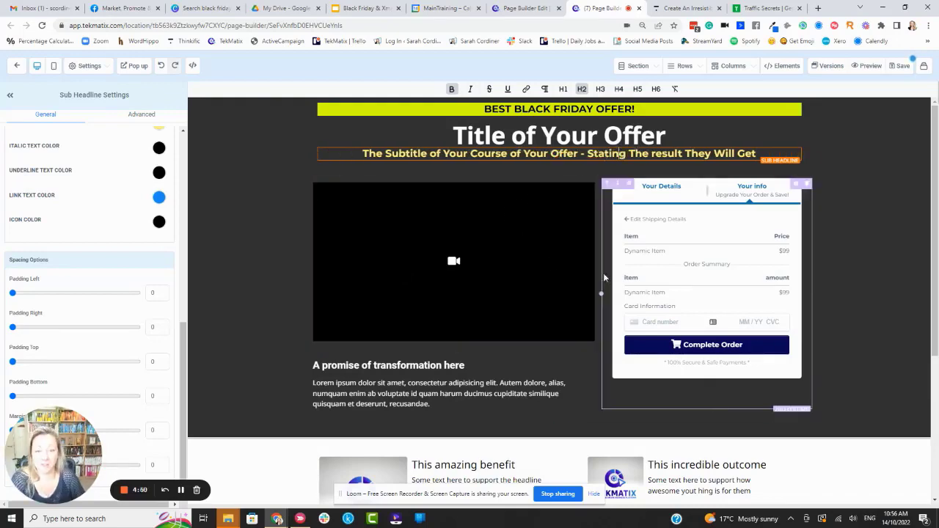
- Duplicate the yellow subtitle sub-headline and move the copy directly below the two-step order form
{"action": "scroll", "coordinate": [477, 253], "scroll_direction": "down", "scroll_amount": 1}
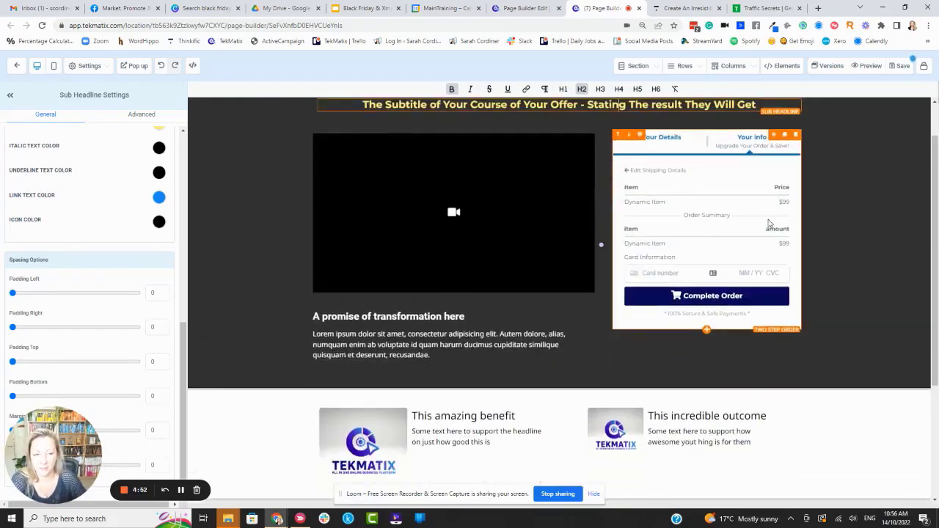
{"action": "scroll", "coordinate": [454, 277], "scroll_direction": "down", "scroll_amount": 1}
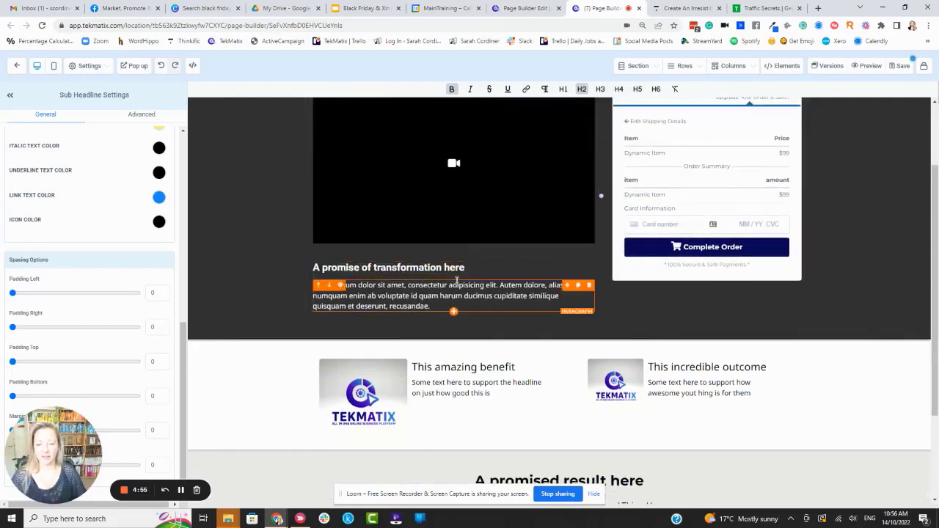
{"action": "scroll", "coordinate": [469, 275], "scroll_direction": "down", "scroll_amount": 2}
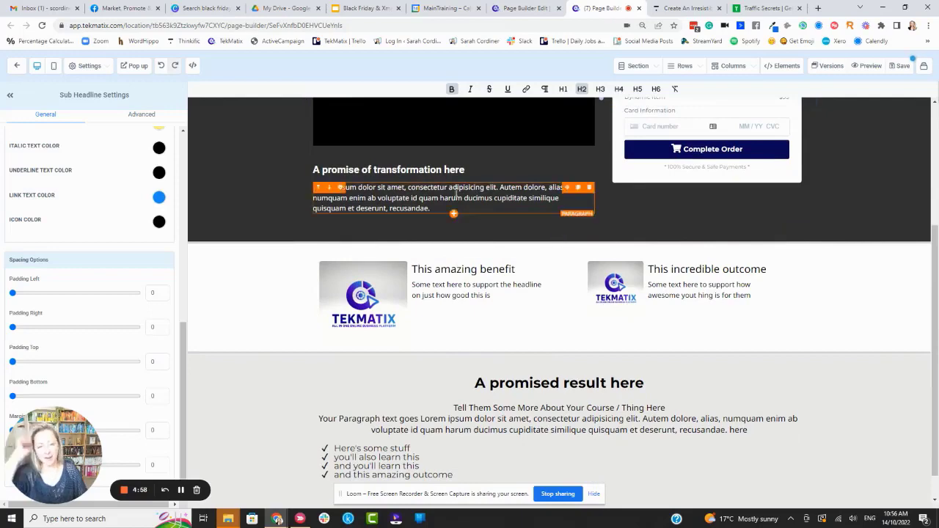
{"action": "scroll", "coordinate": [463, 186], "scroll_direction": "up", "scroll_amount": 4}
{"action": "scroll", "coordinate": [463, 186], "scroll_direction": "down", "scroll_amount": 1}
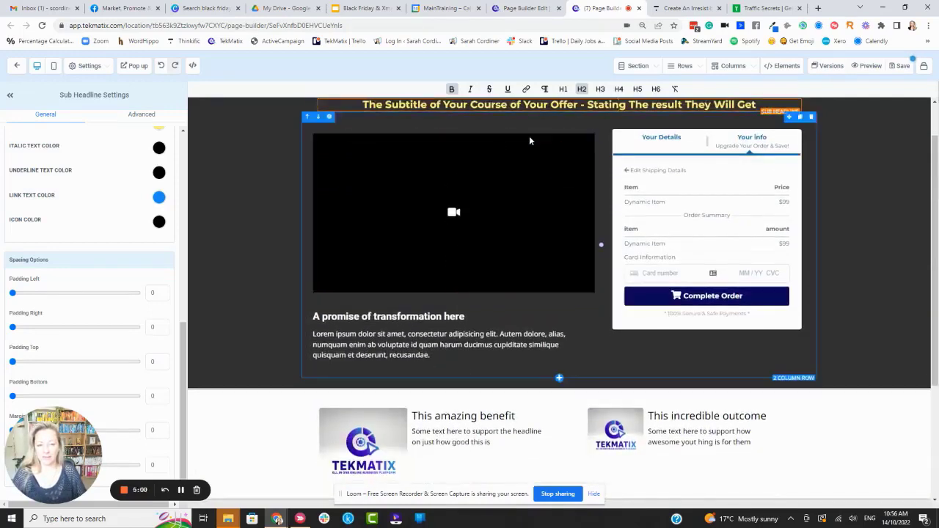
{"action": "scroll", "coordinate": [528, 140], "scroll_direction": "up", "scroll_amount": 1}
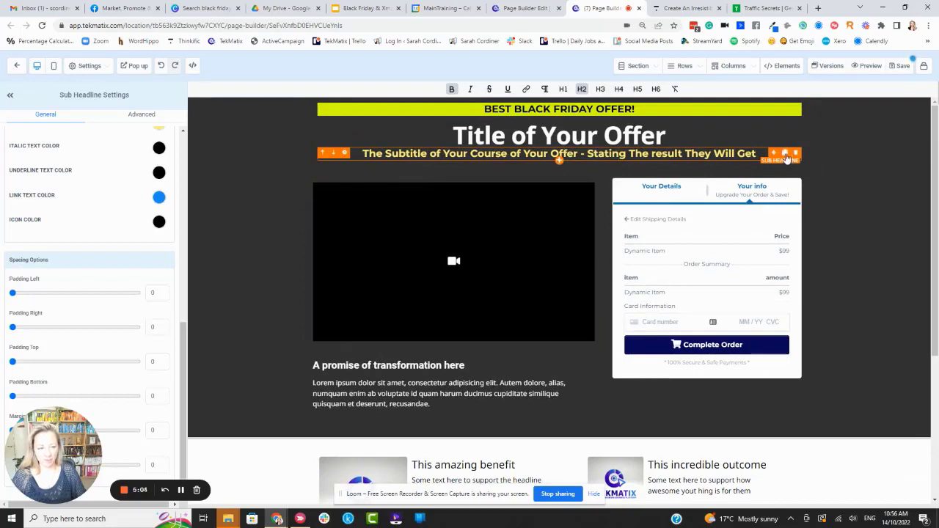
{"action": "left_click", "coordinate": [785, 155]}
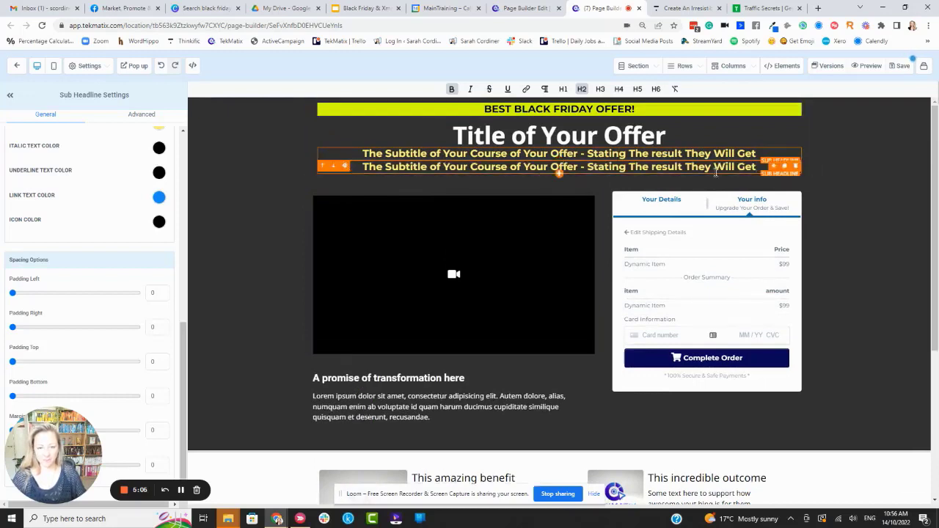
{"action": "left_click_drag", "start_coordinate": [775, 168], "coordinate": [686, 416]}
{"action": "scroll", "coordinate": [704, 235], "scroll_direction": "down", "scroll_amount": 2}
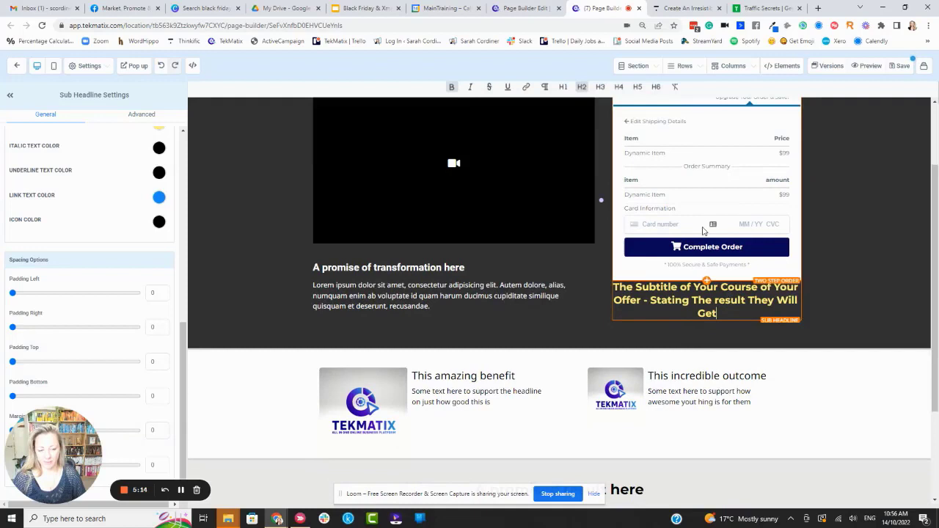
- Add a 1 column row below the video and order form row and move the subtitle copy into it
{"action": "left_click", "coordinate": [559, 338]}
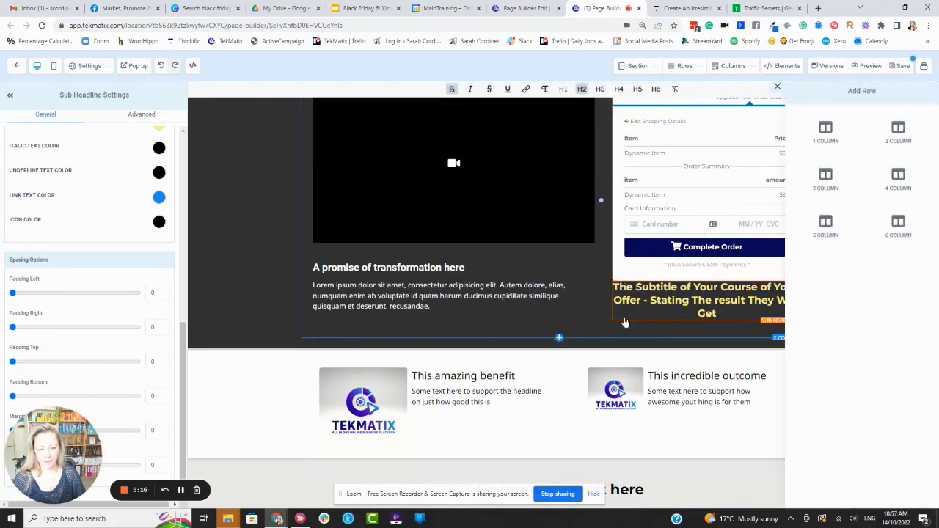
{"action": "left_click", "coordinate": [833, 128]}
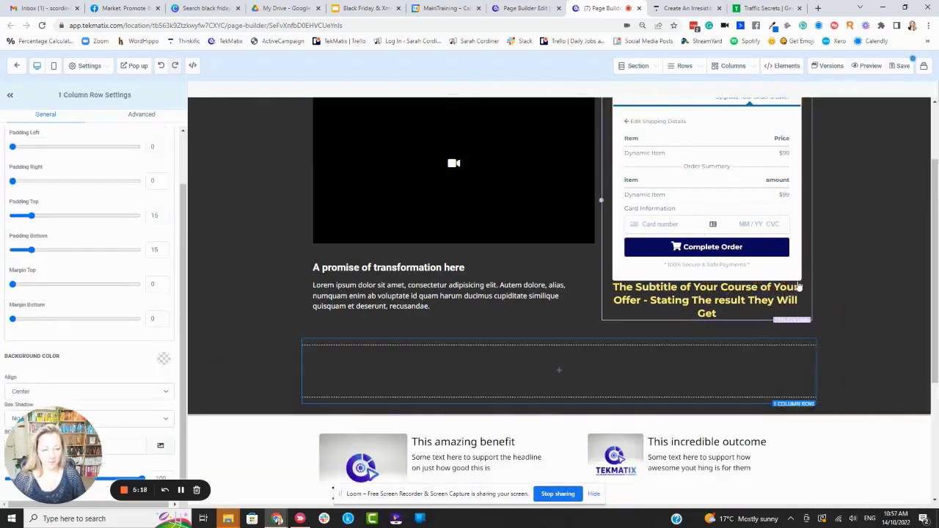
{"action": "left_click_drag", "start_coordinate": [705, 313], "coordinate": [581, 365]}
{"action": "left_click", "coordinate": [575, 353]}
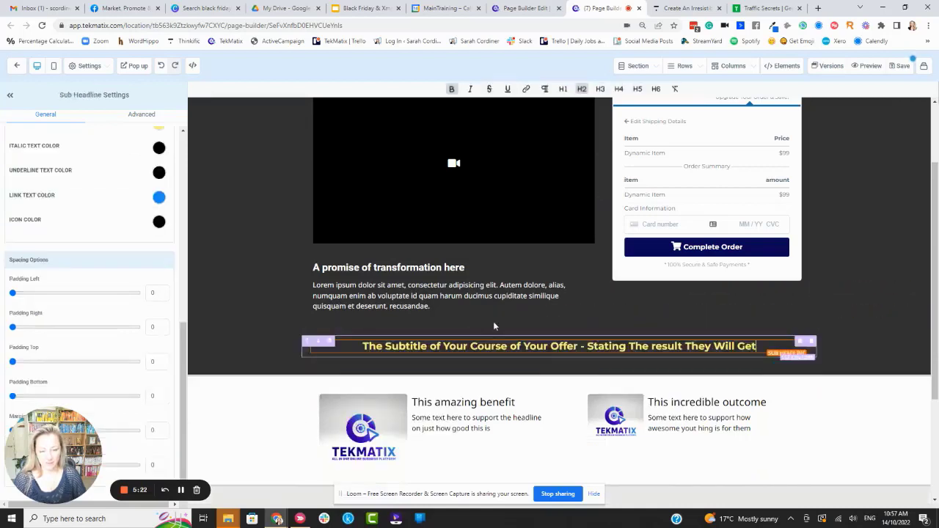
- Replace the text of the sub-headline in the new row with "Touch on The Pain They Are Currently Experiencing"
{"action": "triple_click", "coordinate": [523, 348]}
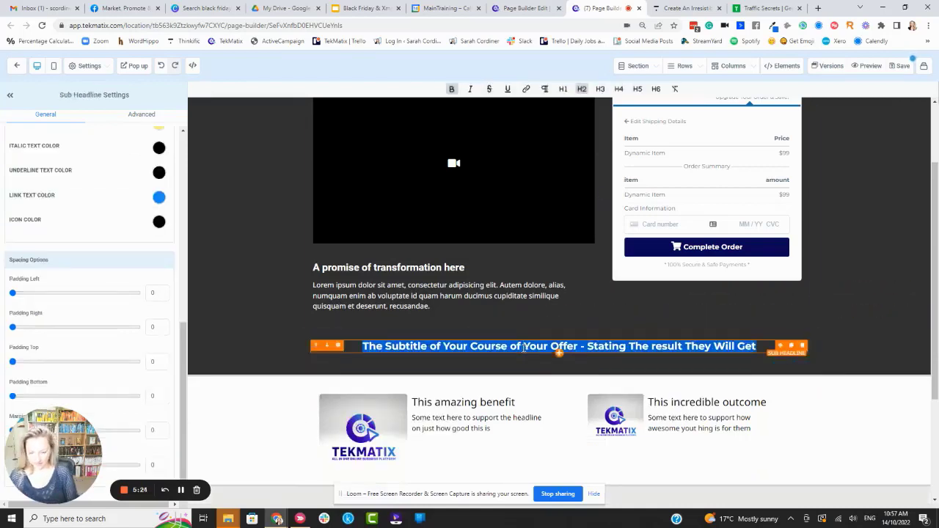
{"action": "type", "text": "Touch on The "}
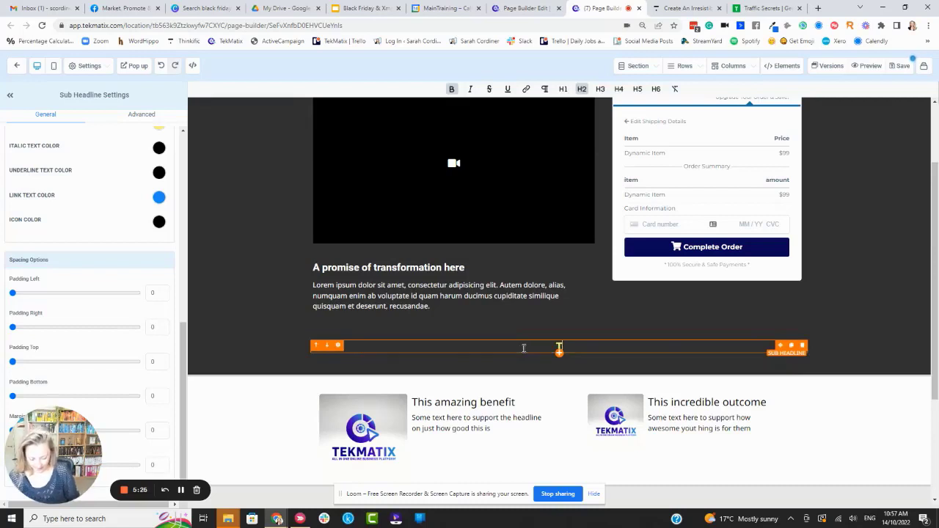
{"action": "type", "text": "Pain They "}
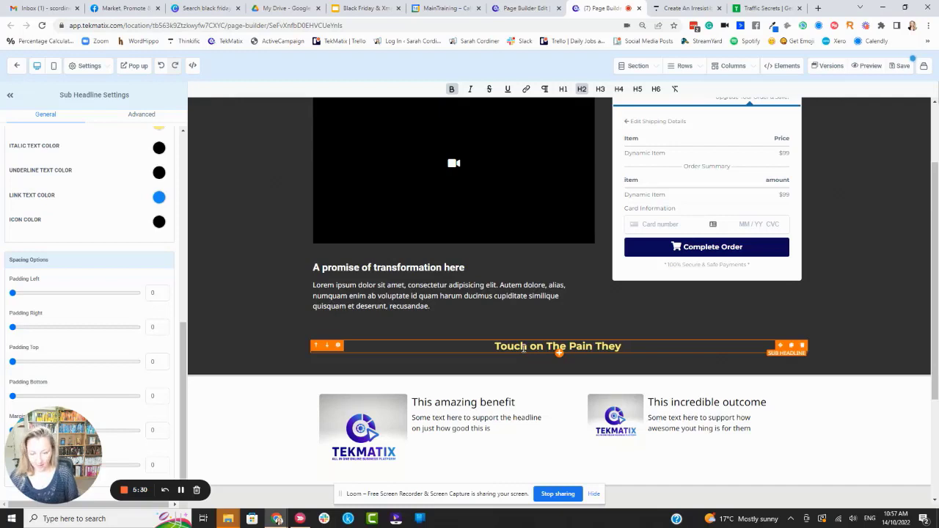
{"action": "type", "text": "Are Current"}
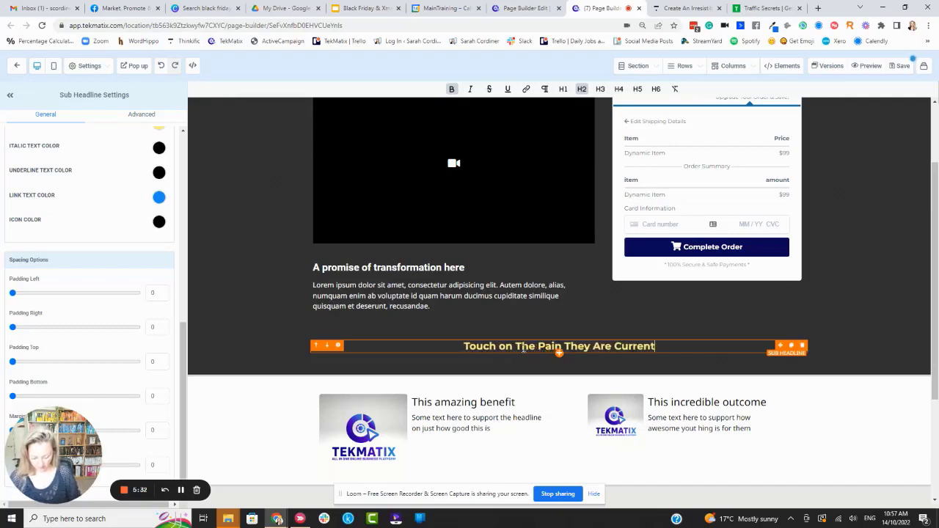
{"action": "type", "text": "ly Experiencin"}
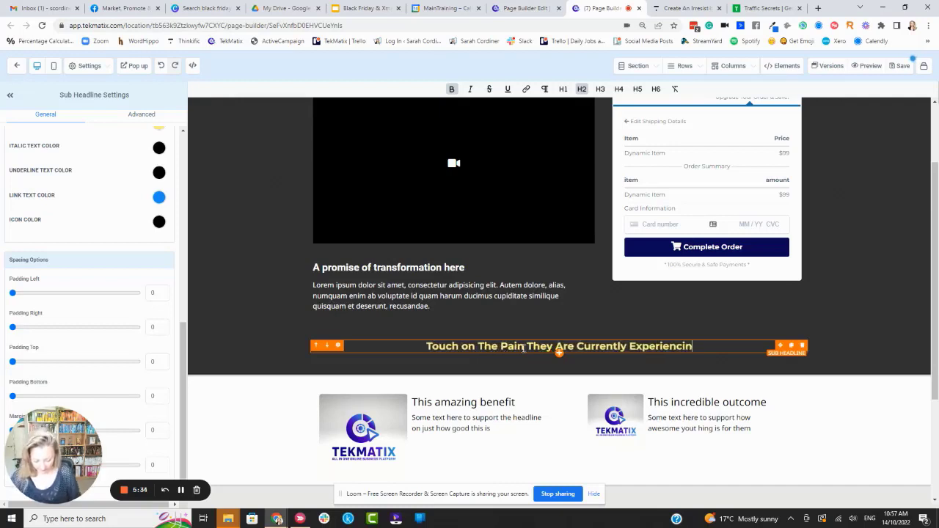
{"action": "type", "text": "g"}
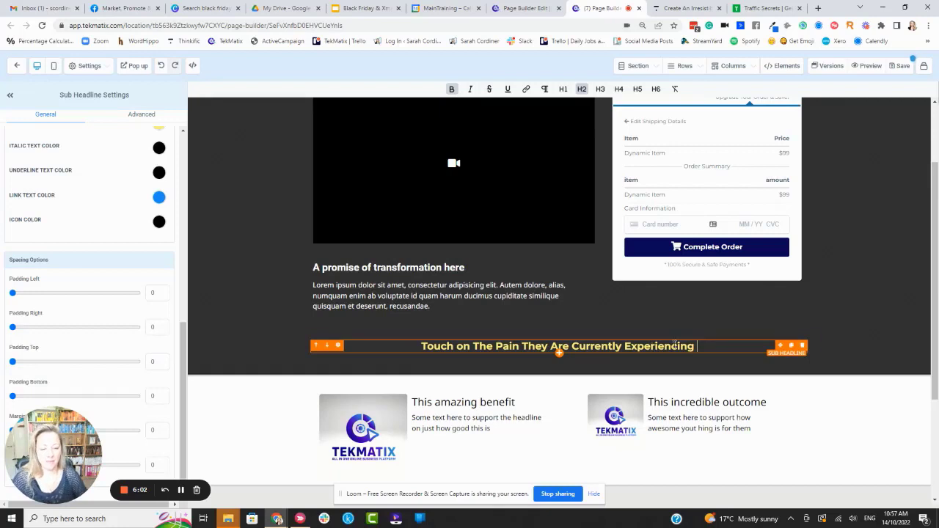
- Add a paragraph element below the "Touch on The Pain They Are Currently Experiencing" sub-headline and set its text color to white
{"action": "left_click", "coordinate": [559, 352]}
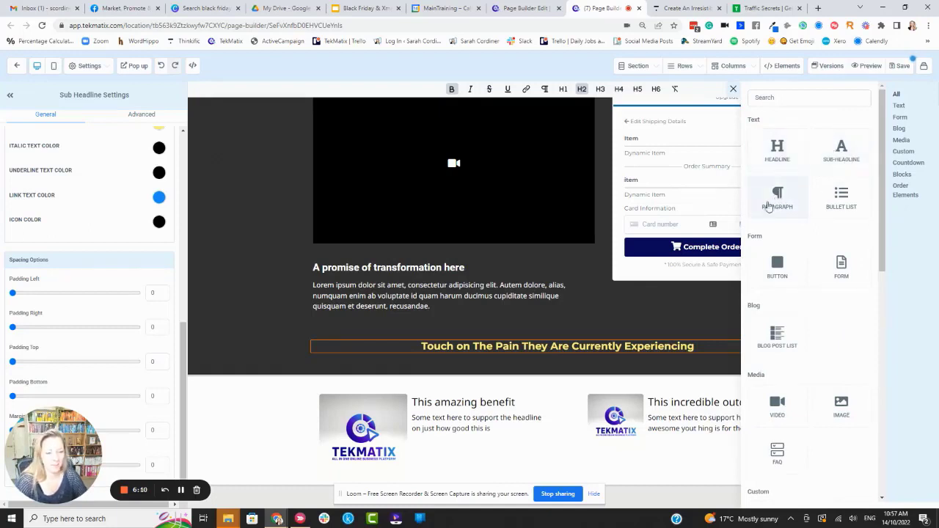
{"action": "left_click_drag", "start_coordinate": [768, 207], "coordinate": [599, 366]}
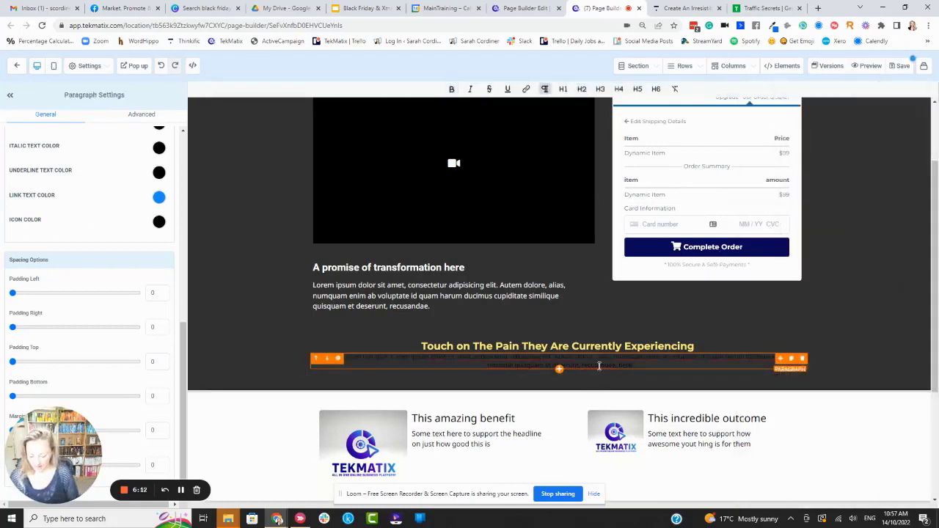
{"action": "triple_click", "coordinate": [600, 366]}
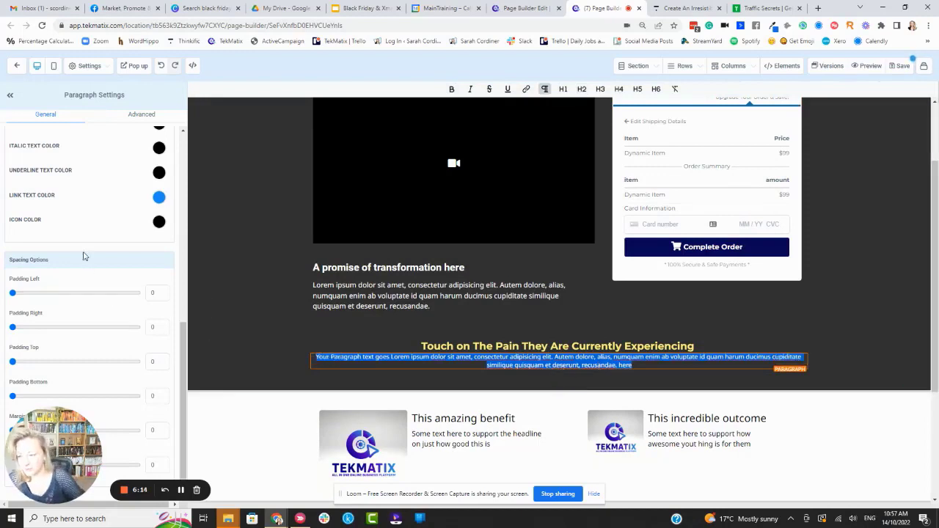
{"action": "scroll", "coordinate": [132, 205], "scroll_direction": "up", "scroll_amount": 3}
{"action": "left_click", "coordinate": [159, 296]}
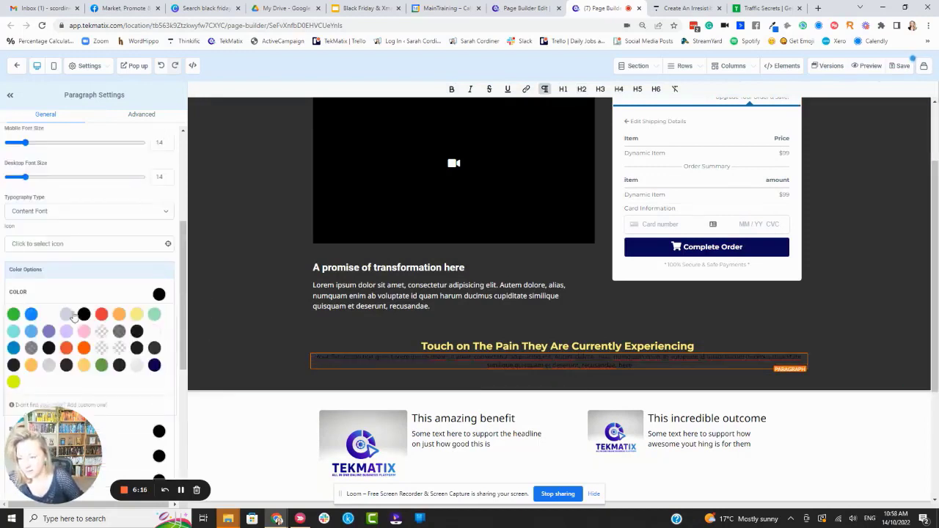
{"action": "left_click", "coordinate": [48, 314]}
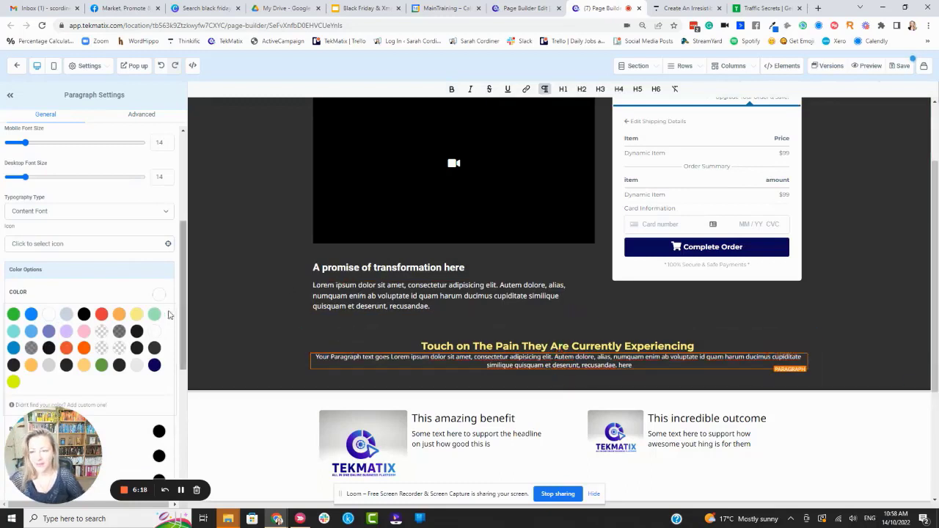
- Set the desktop font size of the white paragraph to 21 and of the sub-headline above it to 29
{"action": "scroll", "coordinate": [66, 191], "scroll_direction": "up", "scroll_amount": 1}
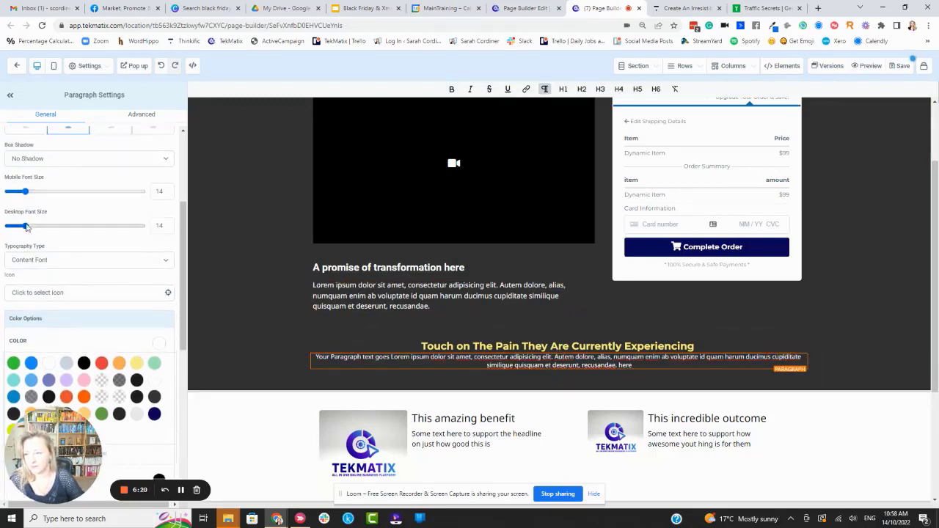
{"action": "left_click_drag", "start_coordinate": [26, 228], "coordinate": [35, 226]}
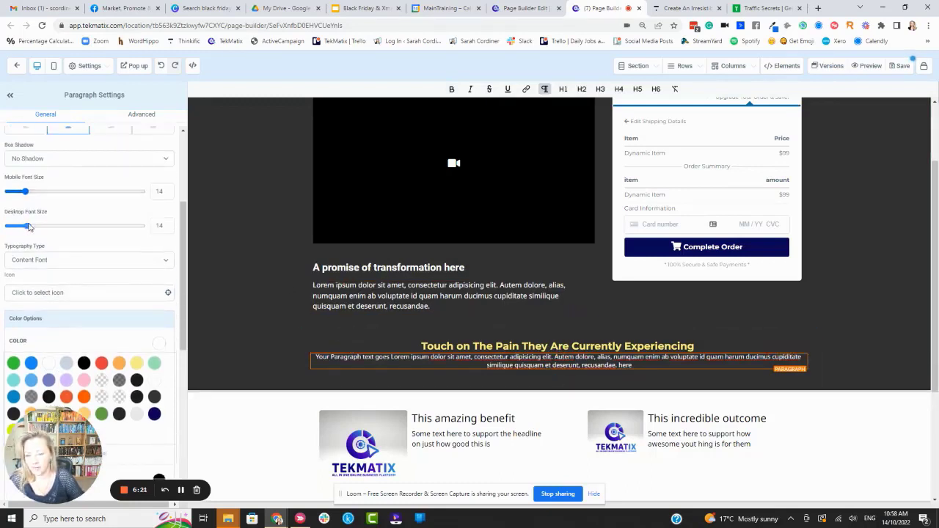
{"action": "left_click", "coordinate": [457, 346]}
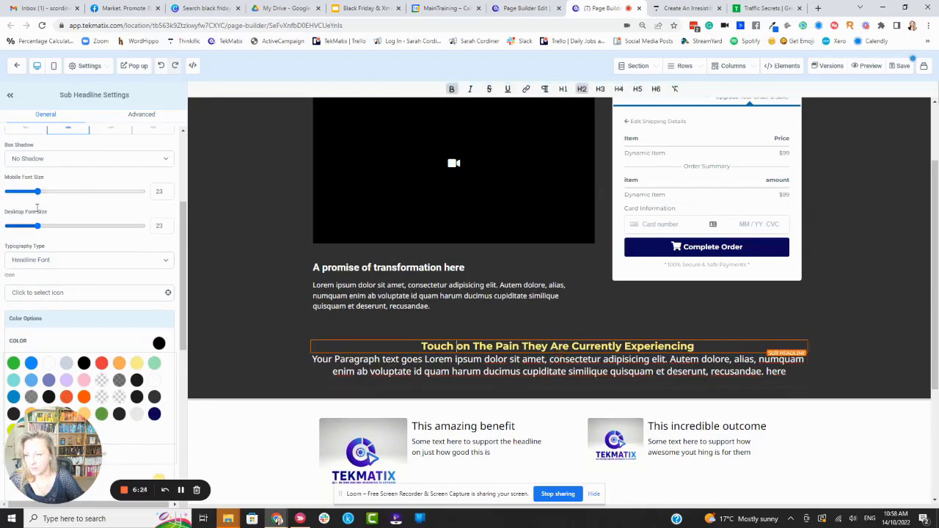
{"action": "left_click_drag", "start_coordinate": [38, 225], "coordinate": [46, 226]}
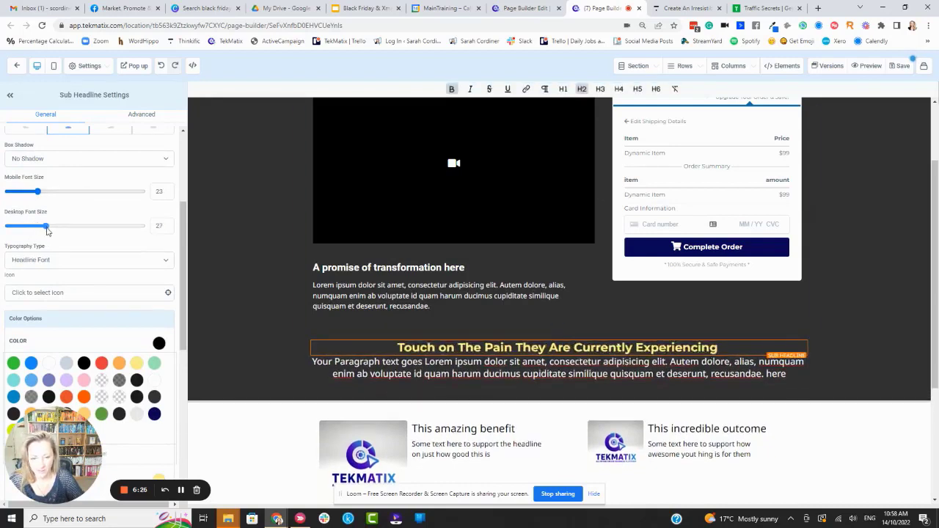
- Insert the lines "You know how it feels too......." and "what are they feeling....." above the placeholder text of the white paragraph
{"action": "left_click", "coordinate": [482, 362]}
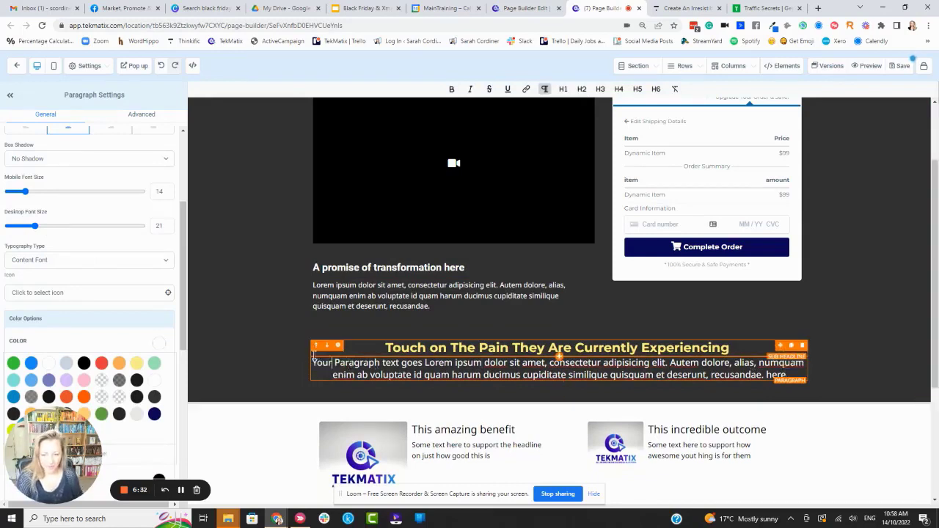
{"action": "left_click", "coordinate": [314, 363]}
{"action": "key", "text": "Return"}
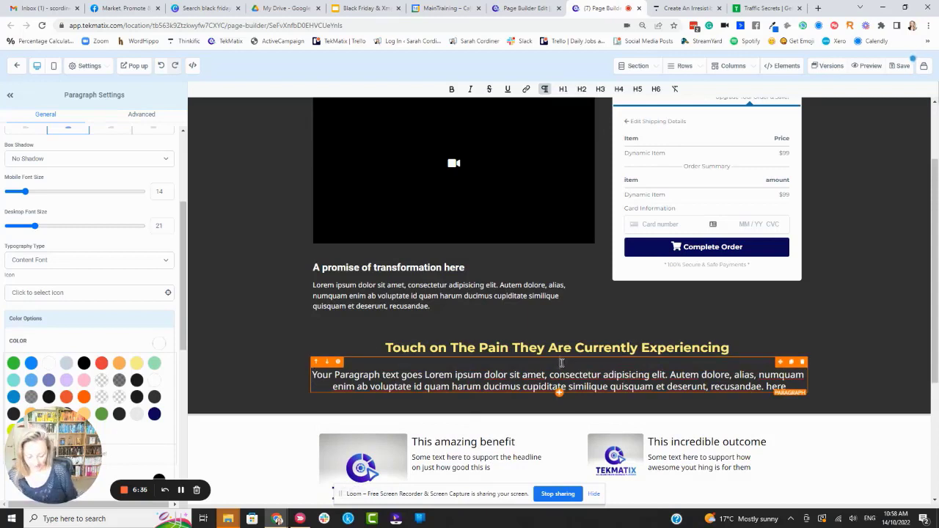
{"action": "type", "text": "You know"}
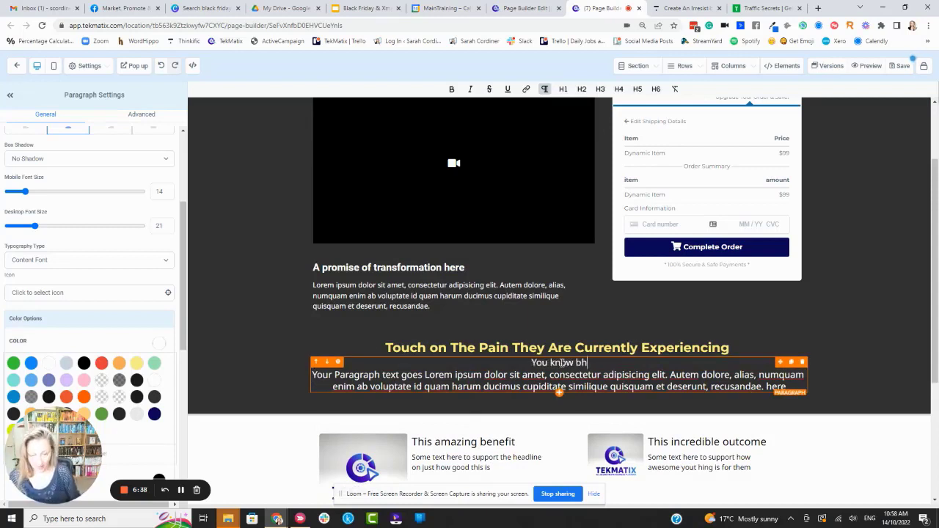
{"action": "type", "text": " how it fee"}
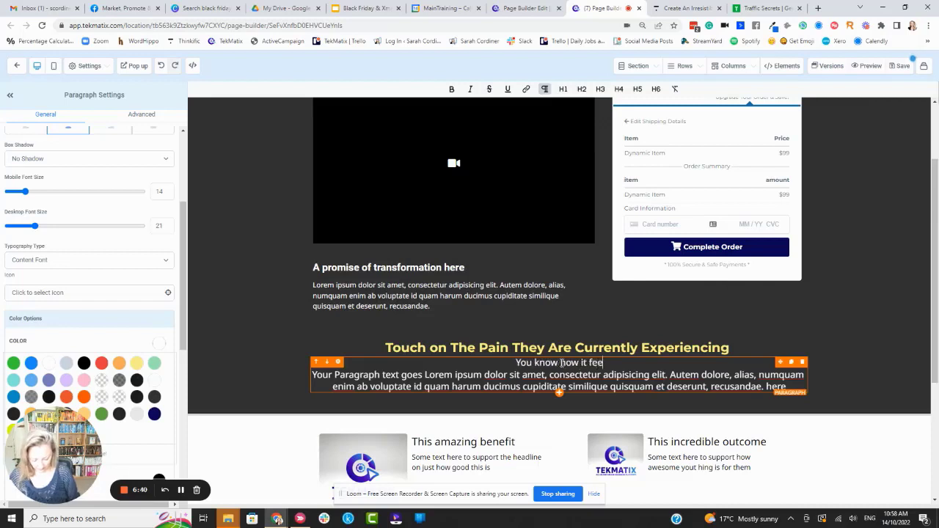
{"action": "type", "text": "ls too......"}
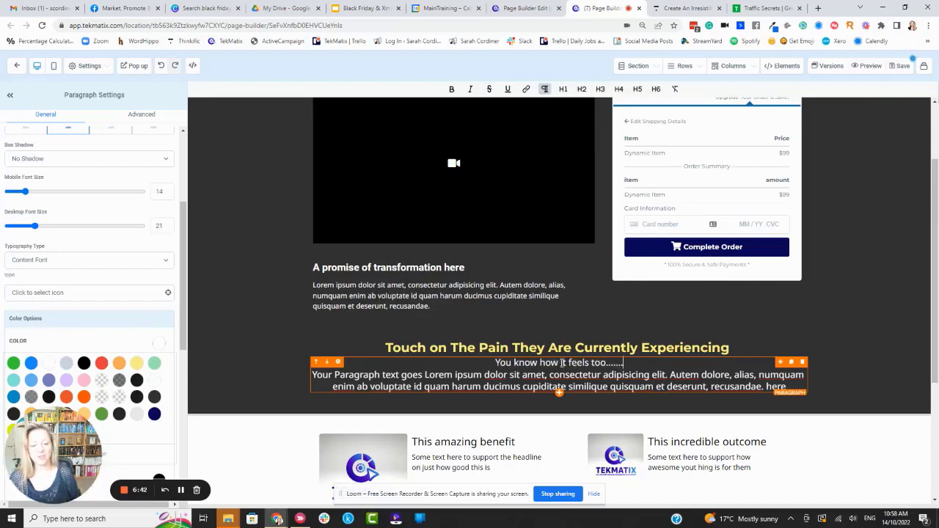
{"action": "key", "text": "Return"}
{"action": "type", "text": "wh"}
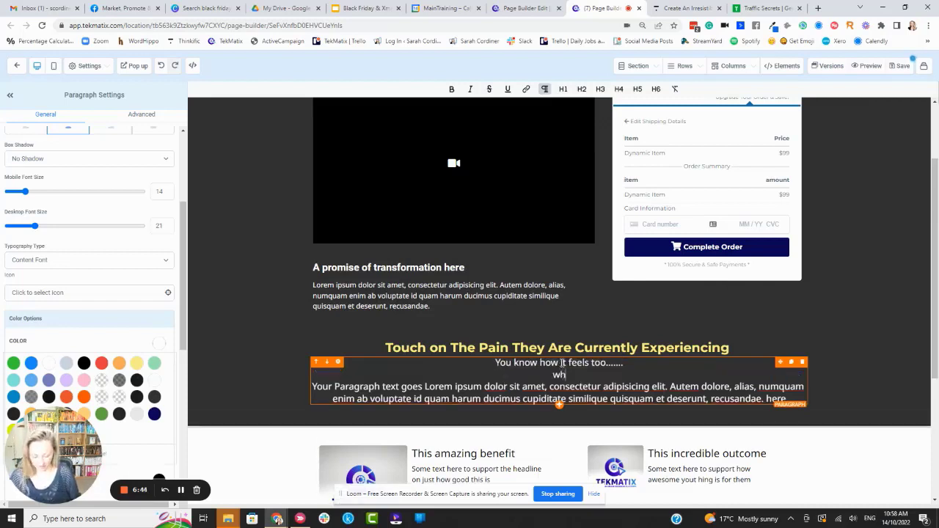
{"action": "type", "text": "at are they feeli"}
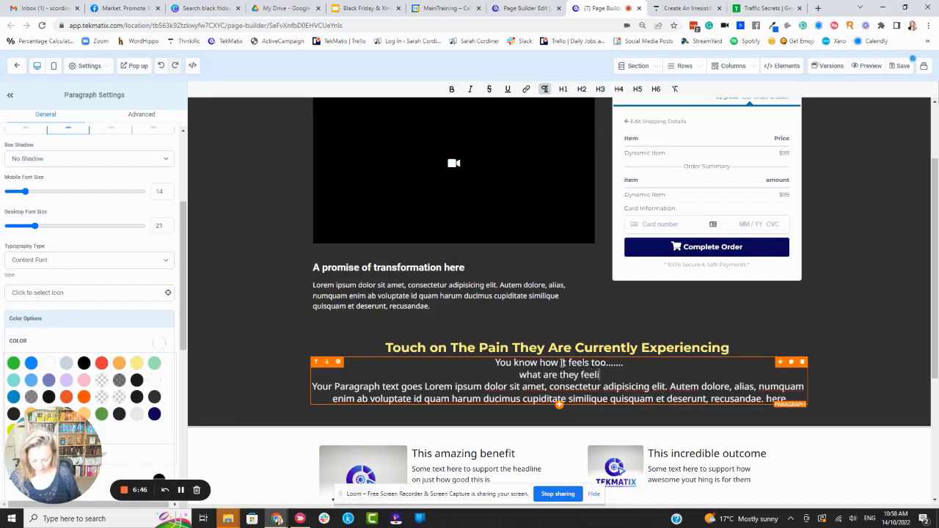
{"action": "type", "text": "ng....."}
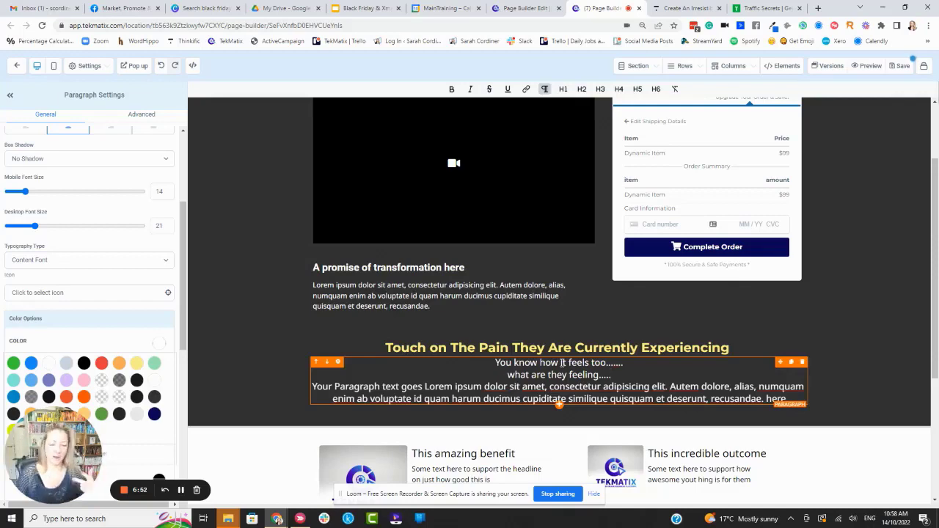
- Review the page layout from the offer title and video down to the benefits and promised result sections
{"action": "scroll", "coordinate": [547, 242], "scroll_direction": "up", "scroll_amount": 2}
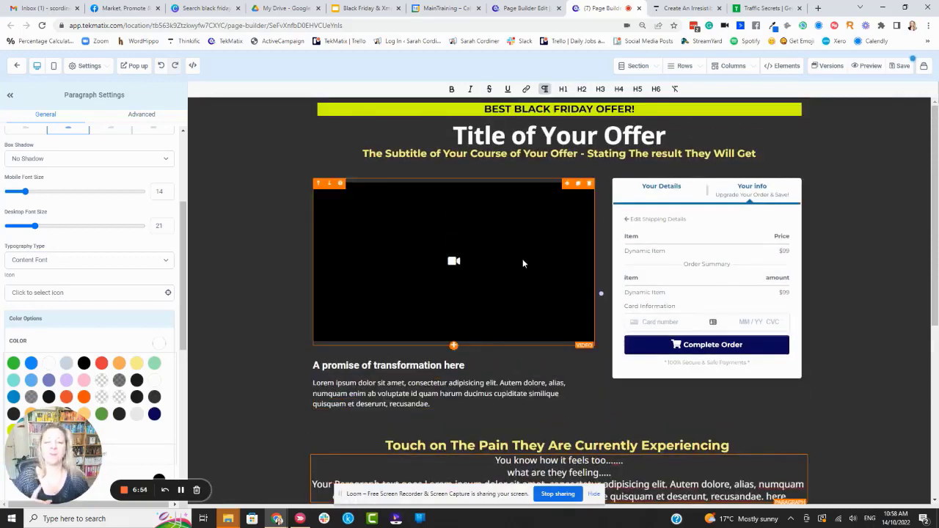
{"action": "scroll", "coordinate": [523, 263], "scroll_direction": "down", "scroll_amount": 3}
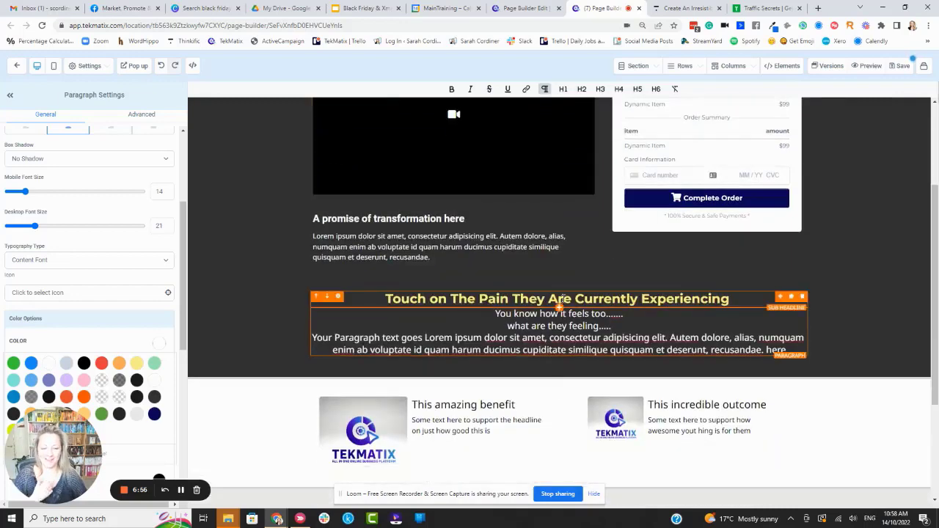
{"action": "left_click", "coordinate": [562, 298]}
{"action": "left_click", "coordinate": [562, 298]}
{"action": "scroll", "coordinate": [562, 298], "scroll_direction": "down", "scroll_amount": 1}
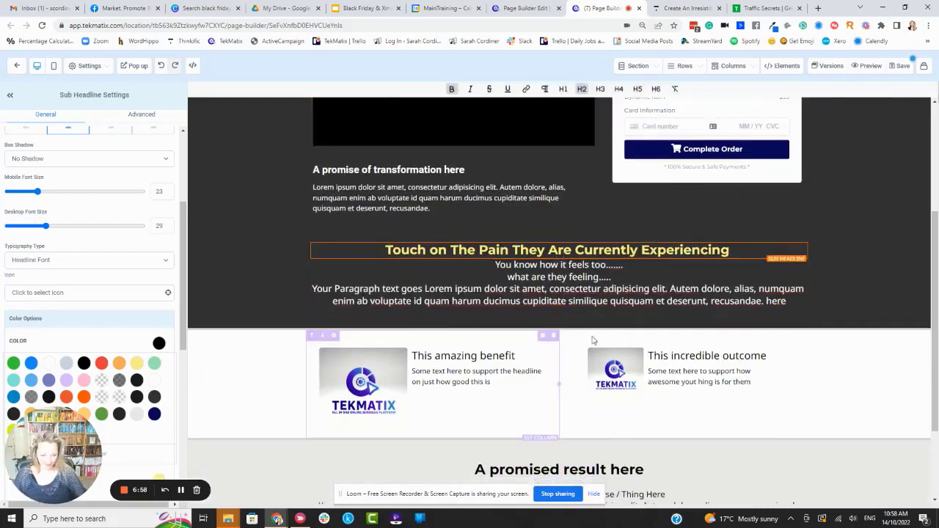
{"action": "scroll", "coordinate": [584, 339], "scroll_direction": "down", "scroll_amount": 1}
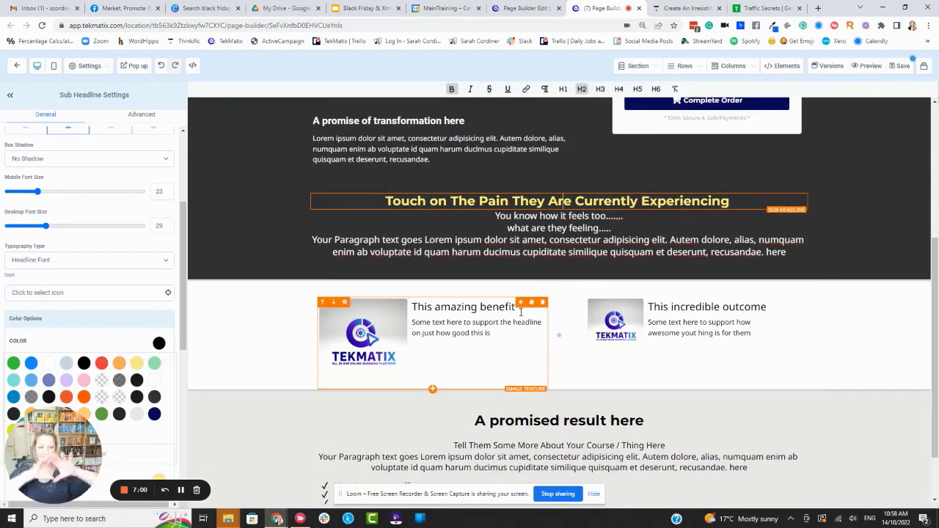
{"action": "scroll", "coordinate": [477, 273], "scroll_direction": "up", "scroll_amount": 3}
{"action": "scroll", "coordinate": [507, 271], "scroll_direction": "down", "scroll_amount": 3}
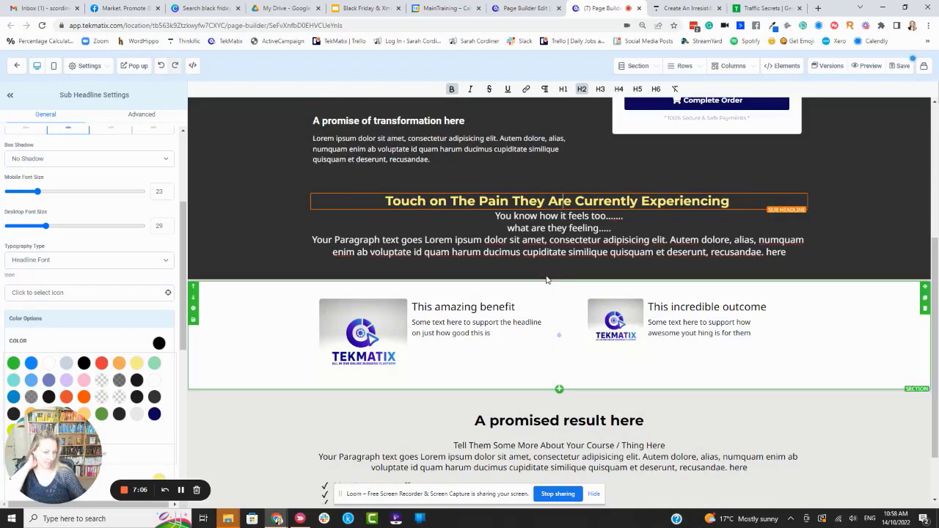
- Add a full width section below the dark section, with a 1 column row containing a headline element
{"action": "left_click", "coordinate": [560, 279]}
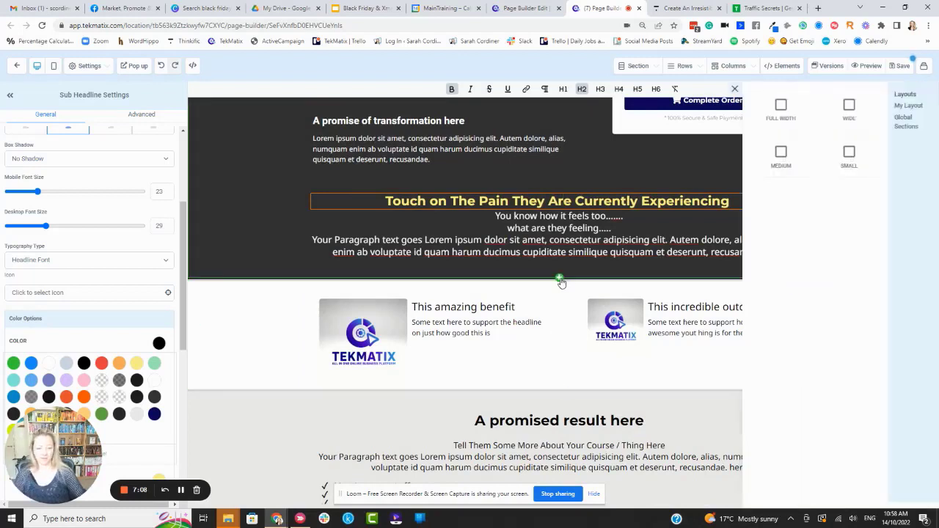
{"action": "left_click", "coordinate": [780, 108]}
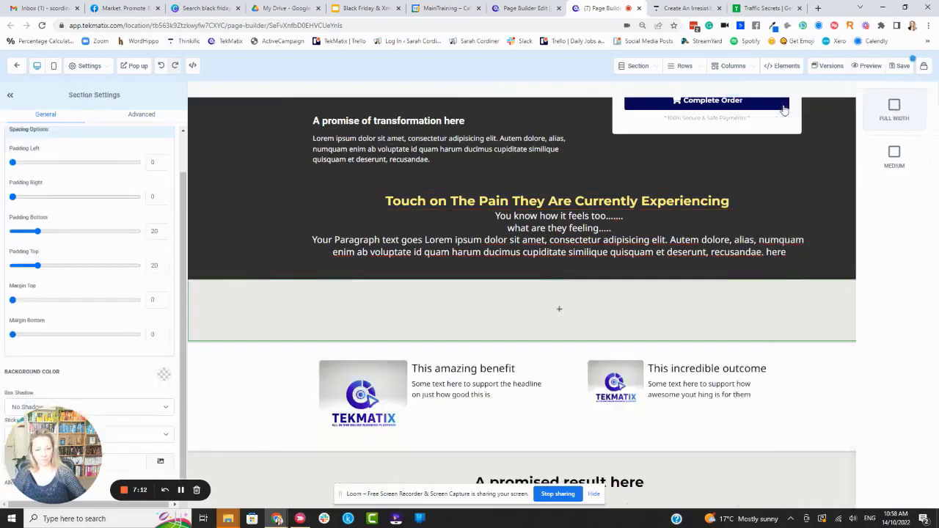
{"action": "left_click", "coordinate": [559, 309]}
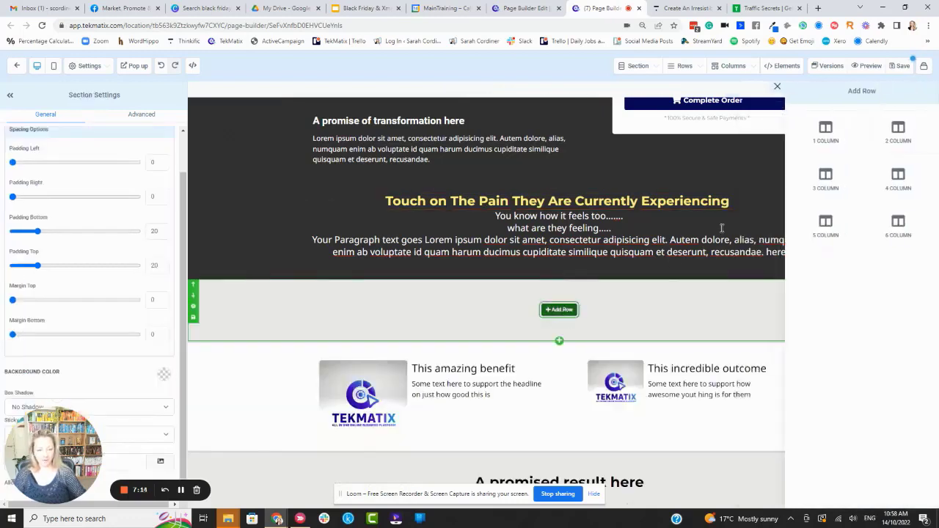
{"action": "left_click", "coordinate": [837, 132]}
{"action": "left_click", "coordinate": [560, 322]}
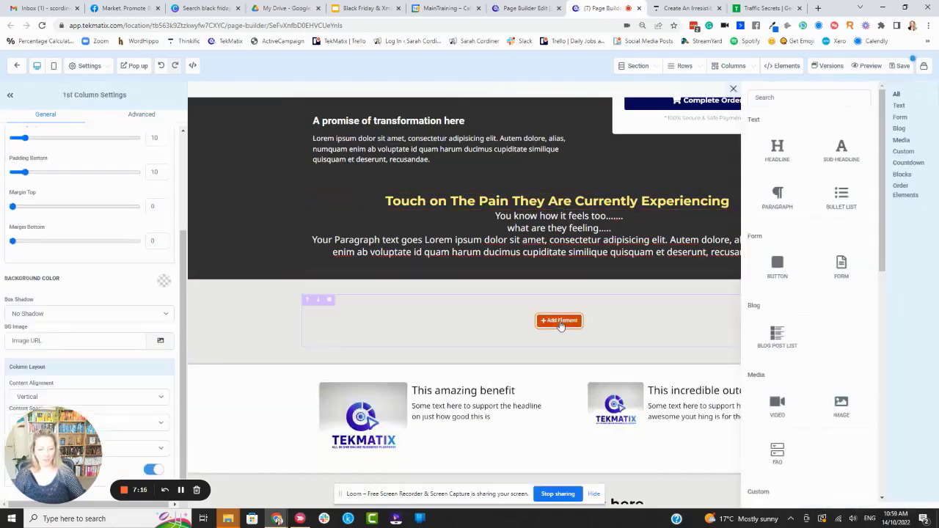
{"action": "left_click", "coordinate": [782, 153]}
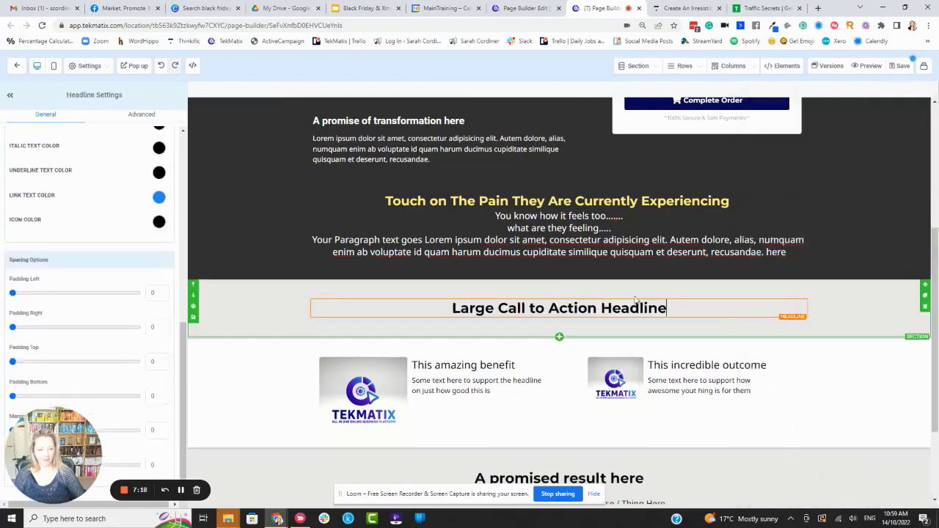
- Replace the new headline's text with "Have That problem No More! This XYZ Bundle/Offer Will Fast Track You To Result!!"
{"action": "left_click", "coordinate": [555, 313]}
{"action": "triple_click", "coordinate": [556, 312]}
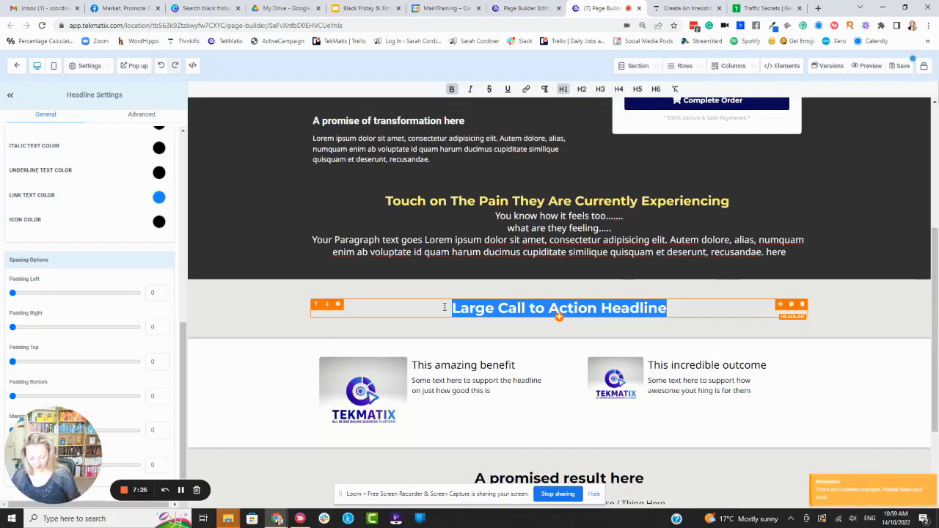
{"action": "type", "text": "Get"}
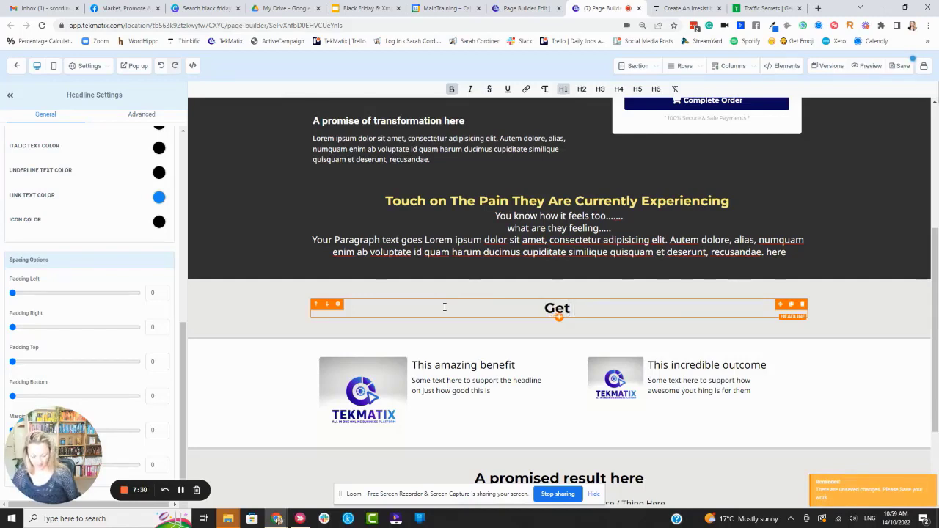
{"action": "key", "text": "BackSpace"}
{"action": "key", "text": "BackSpace"}
{"action": "key", "text": "BackSpace"}
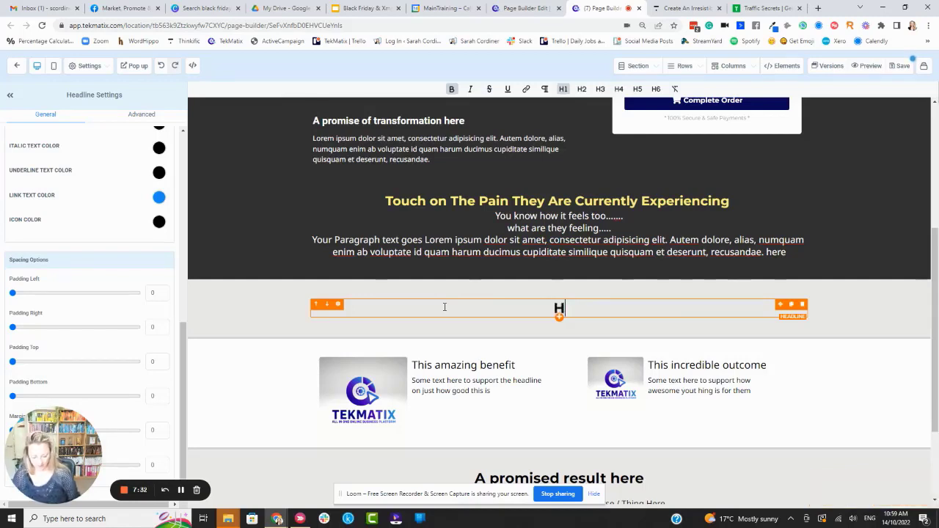
{"action": "type", "text": "Have That probl"}
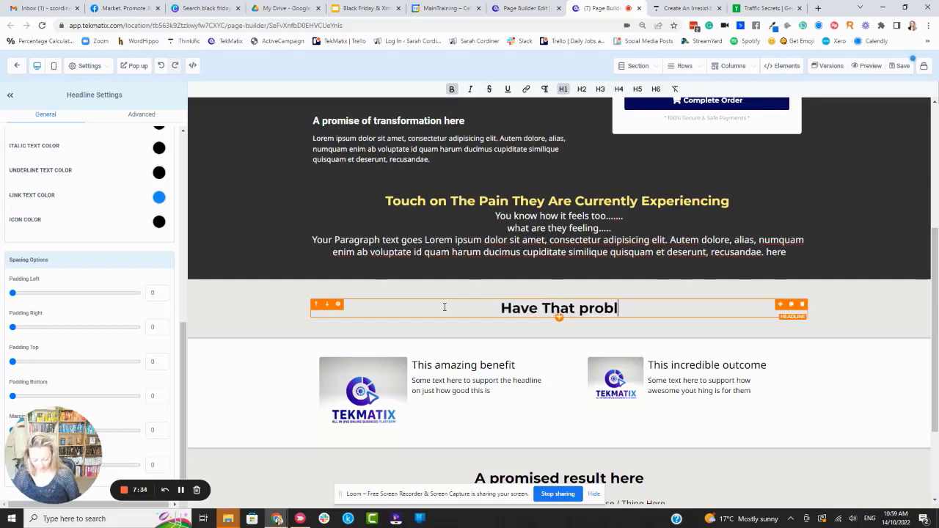
{"action": "type", "text": "em No More! "}
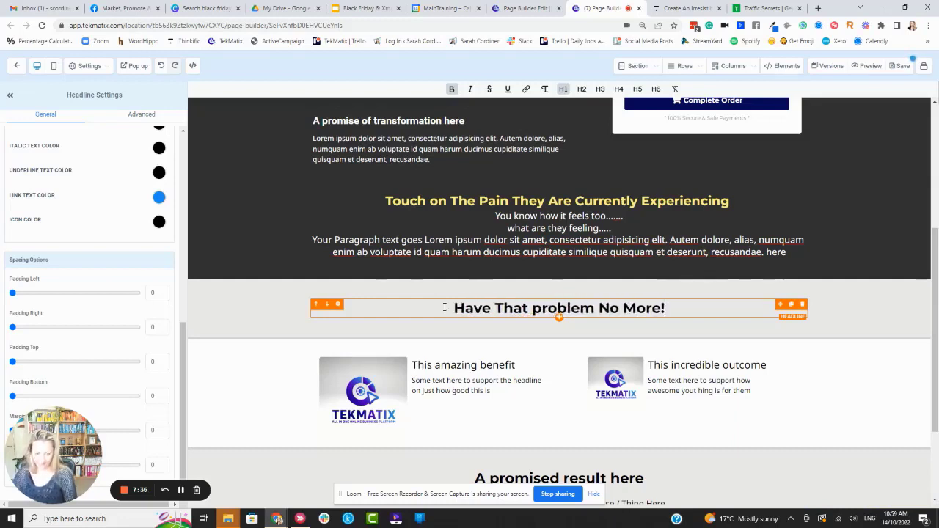
{"action": "type", "text": "This XYZ "}
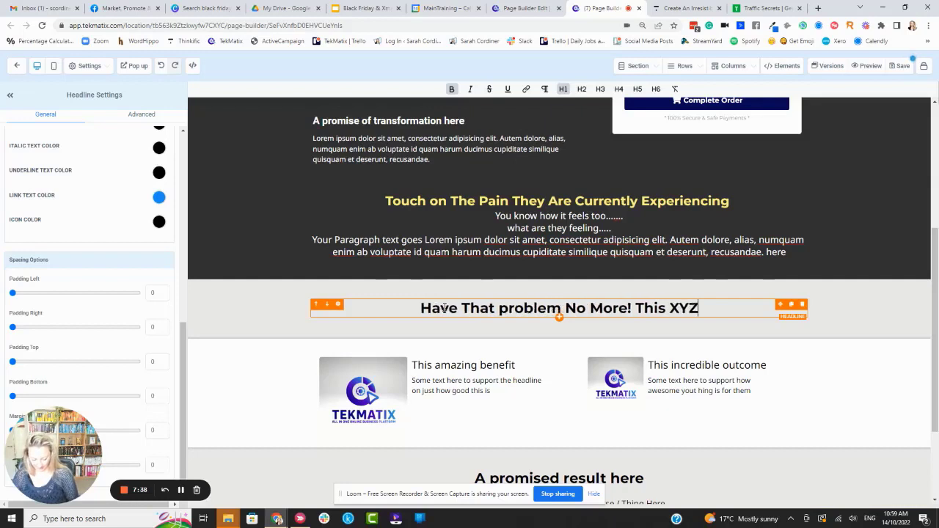
{"action": "type", "text": "Bundle"}
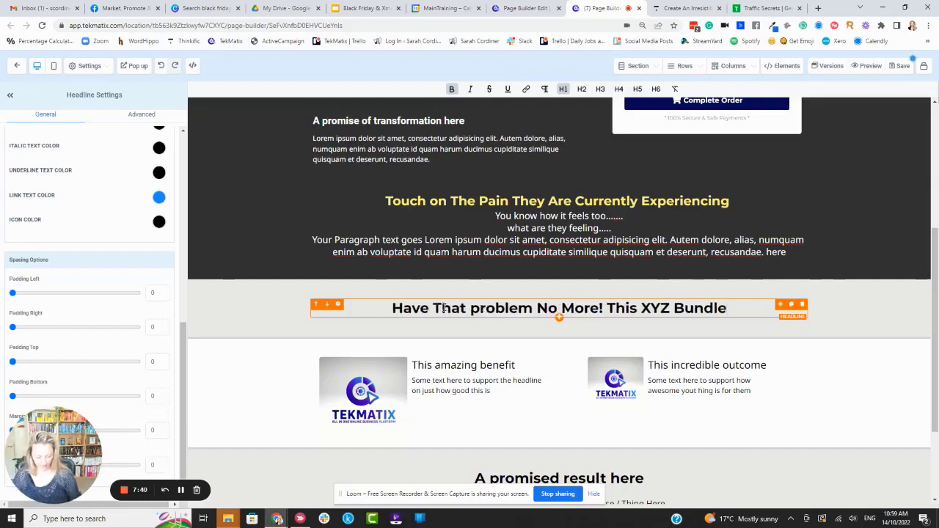
{"action": "type", "text": "/Offer Wi"}
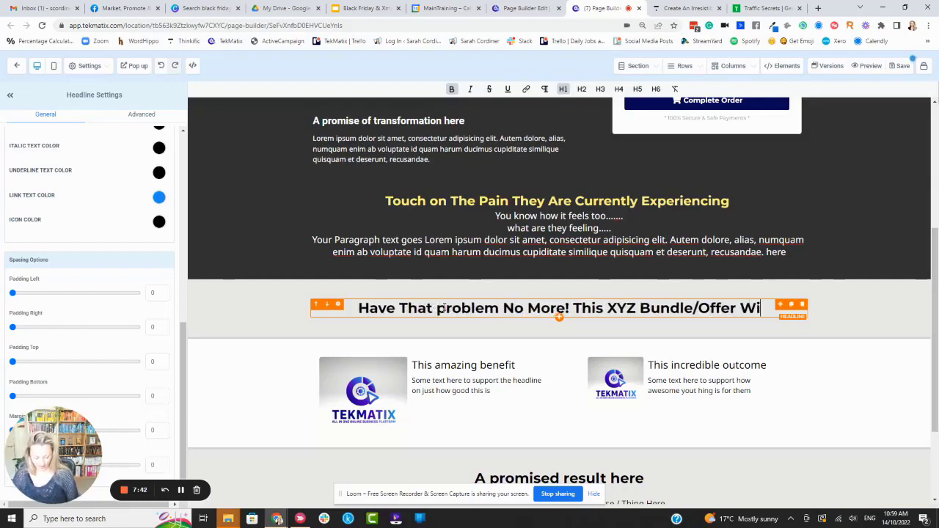
{"action": "type", "text": "ll Fast"}
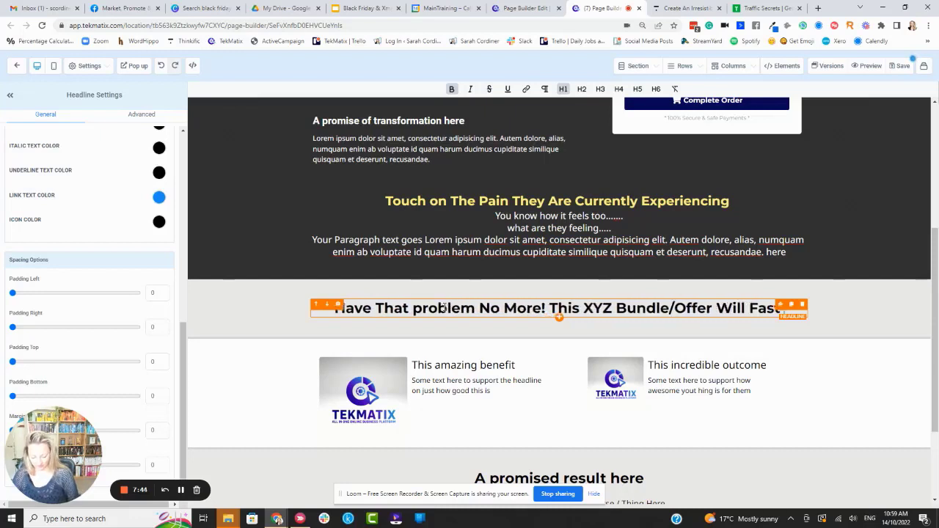
{"action": "type", "text": " Track You "}
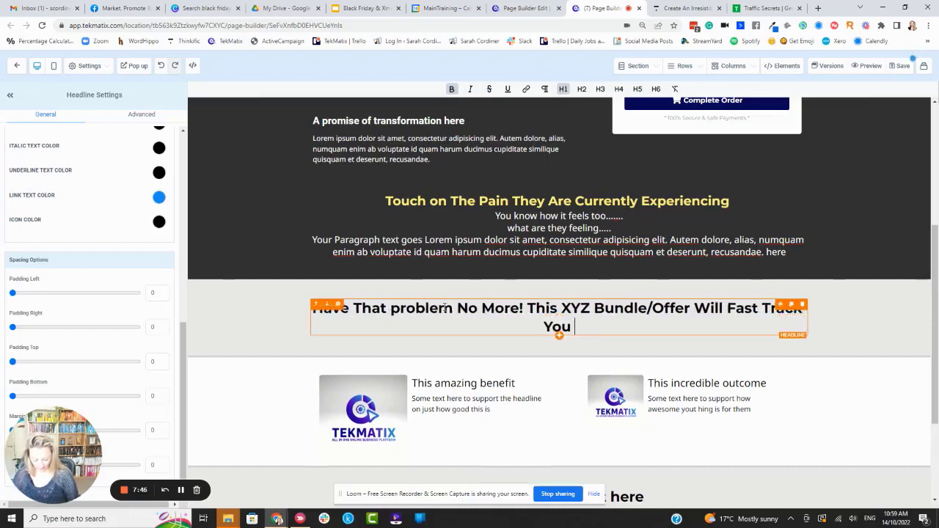
{"action": "type", "text": "To Result"}
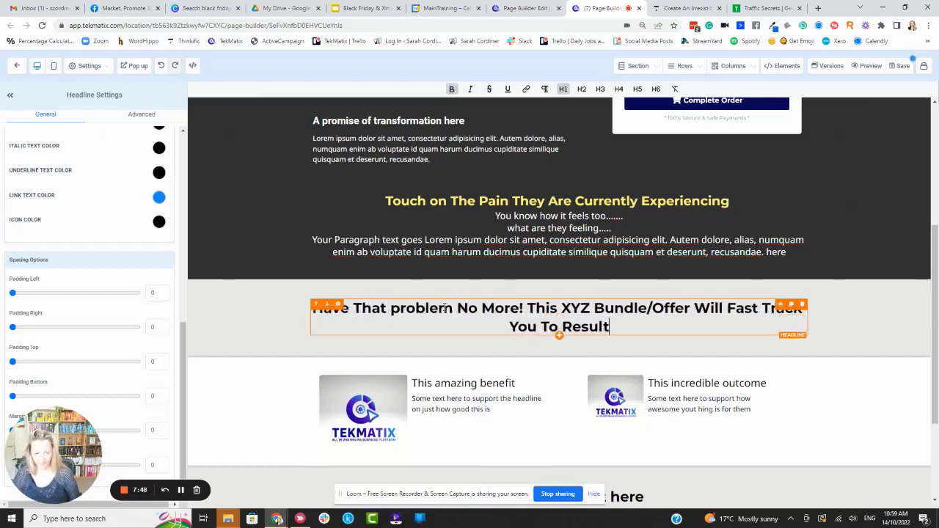
{"action": "type", "text": "!!"}
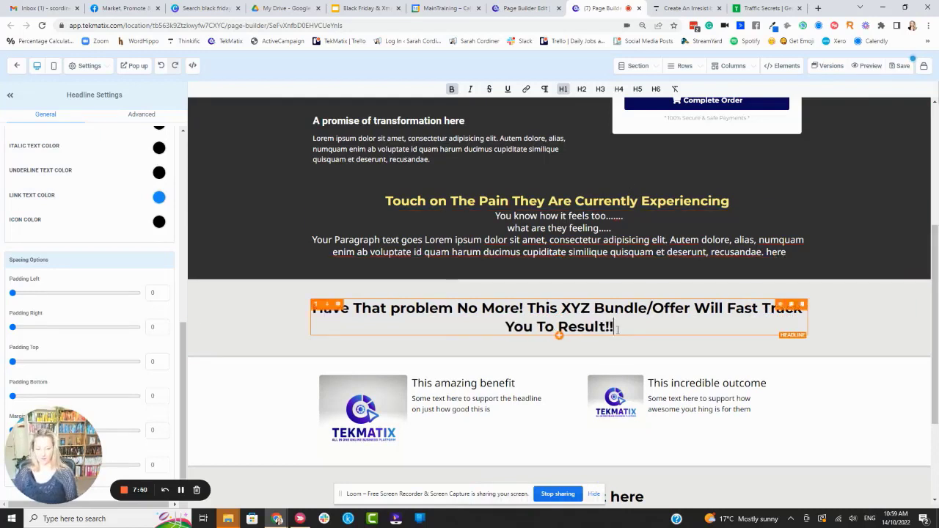
- Add a sub-headline element directly below the "Have That problem No More!" headline
{"action": "left_click", "coordinate": [559, 338]}
{"action": "left_click", "coordinate": [845, 152]}
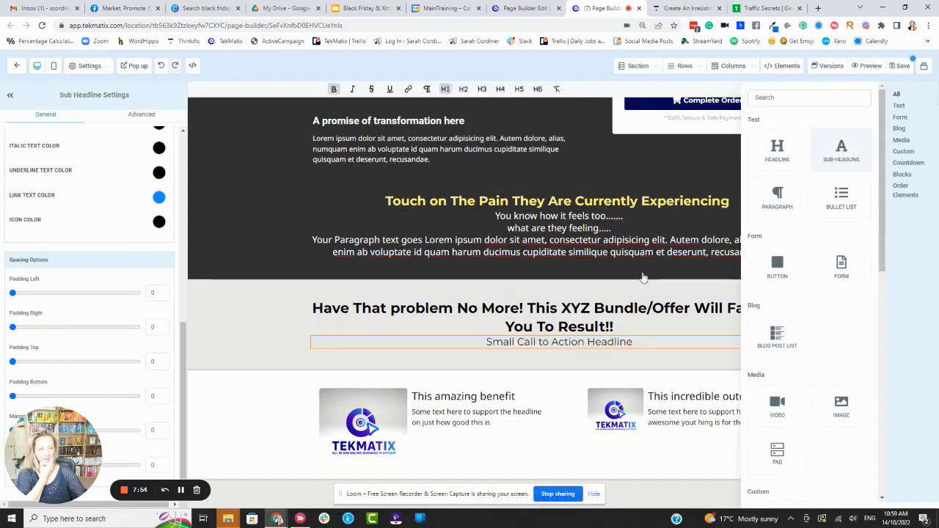
- Replace the sub-headline's text with "Hurry! This is a one-off special deal valid through Black friday!" and set its top margin to 8
{"action": "left_click_drag", "start_coordinate": [632, 342], "coordinate": [481, 341]}
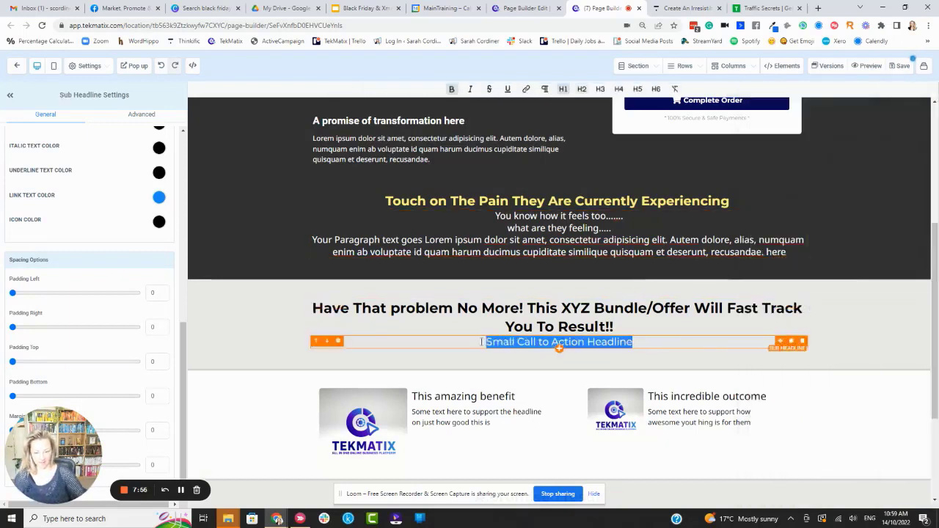
{"action": "key", "text": "BackSpace"}
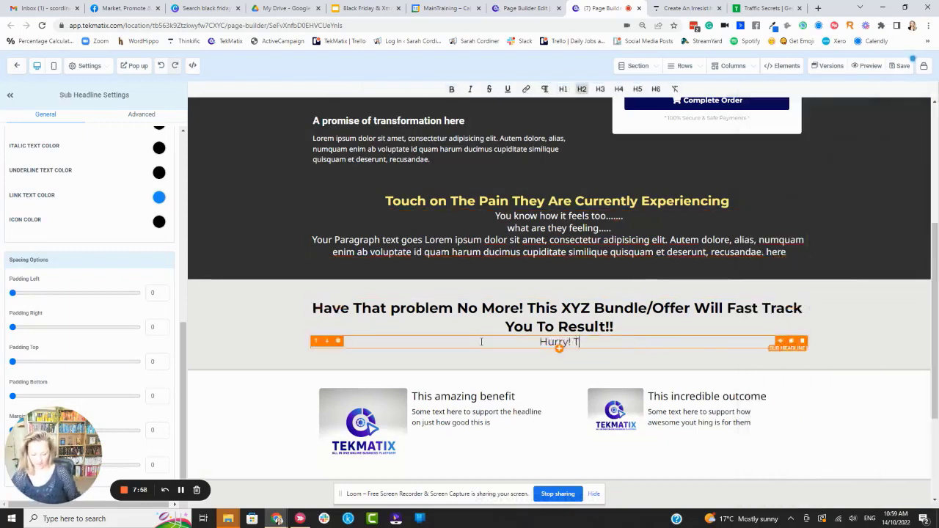
{"action": "type", "text": "Hurry! This is a one"}
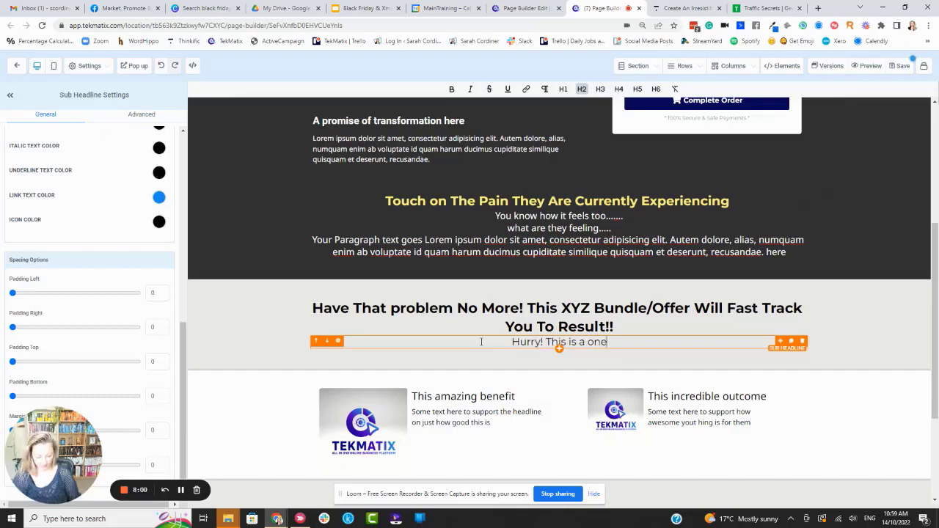
{"action": "type", "text": "-off special"}
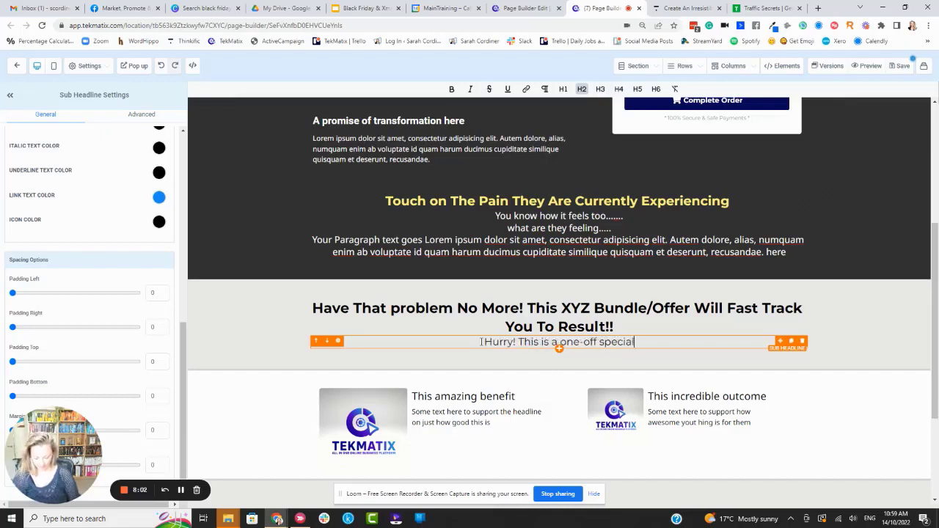
{"action": "type", "text": " deal val"}
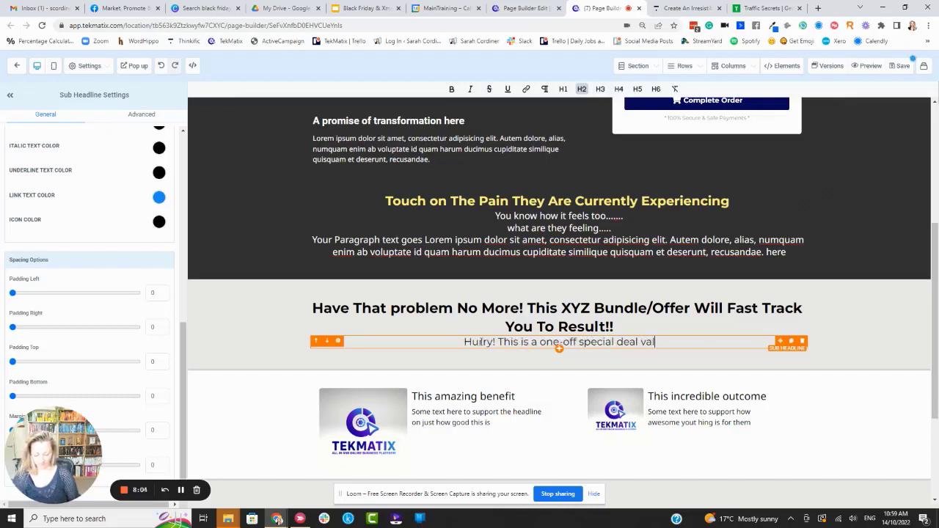
{"action": "type", "text": "id through Black"}
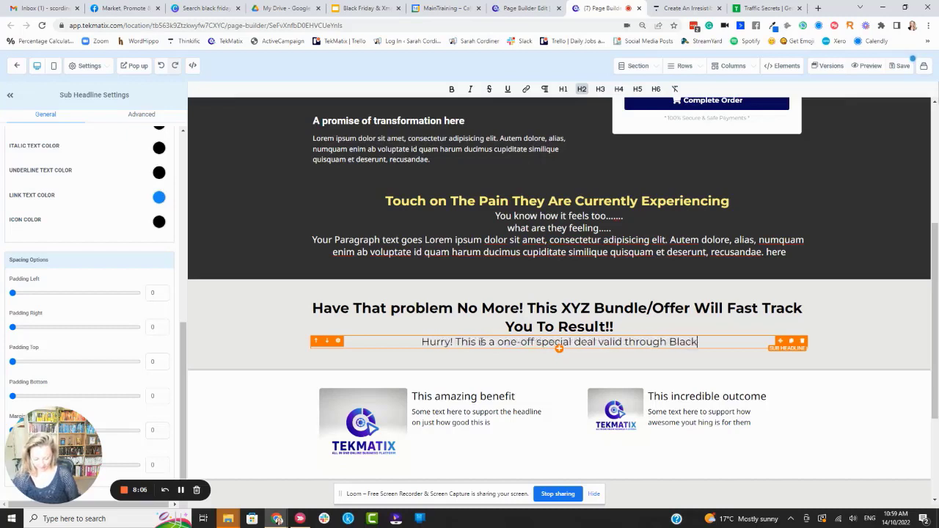
{"action": "type", "text": " friday!"}
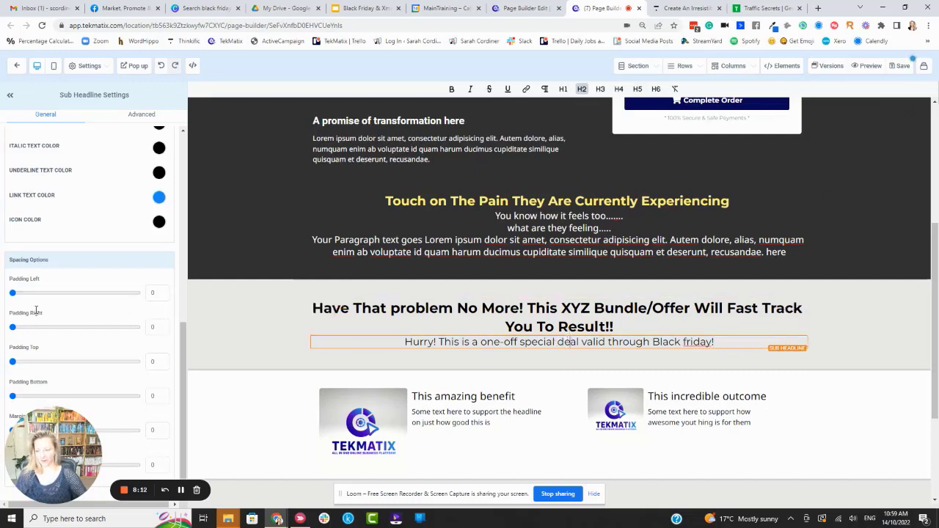
{"action": "left_click_drag", "start_coordinate": [65, 449], "coordinate": [221, 449]}
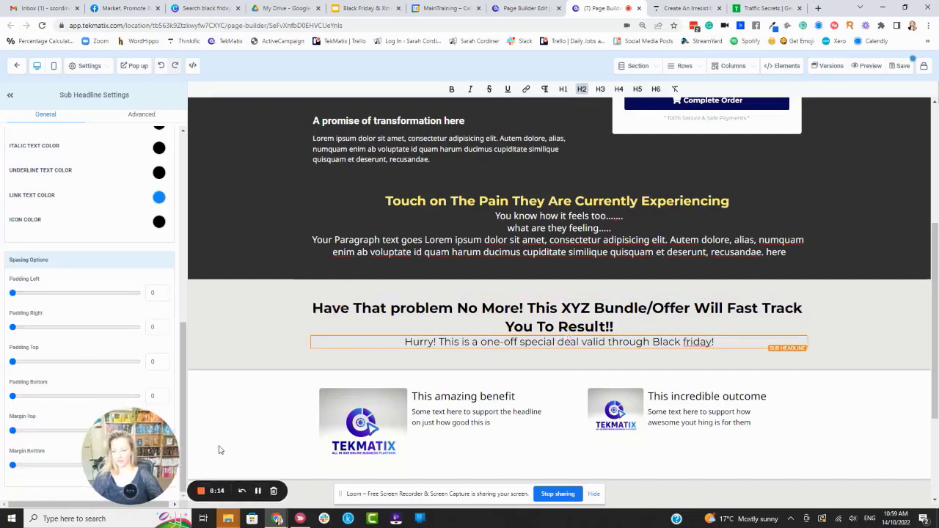
{"action": "mouse_move", "coordinate": [14, 432]}
{"action": "left_mouse_down"}
{"action": "mouse_move", "coordinate": [92, 431]}
{"action": "mouse_move", "coordinate": [23, 433]}
{"action": "left_mouse_up"}
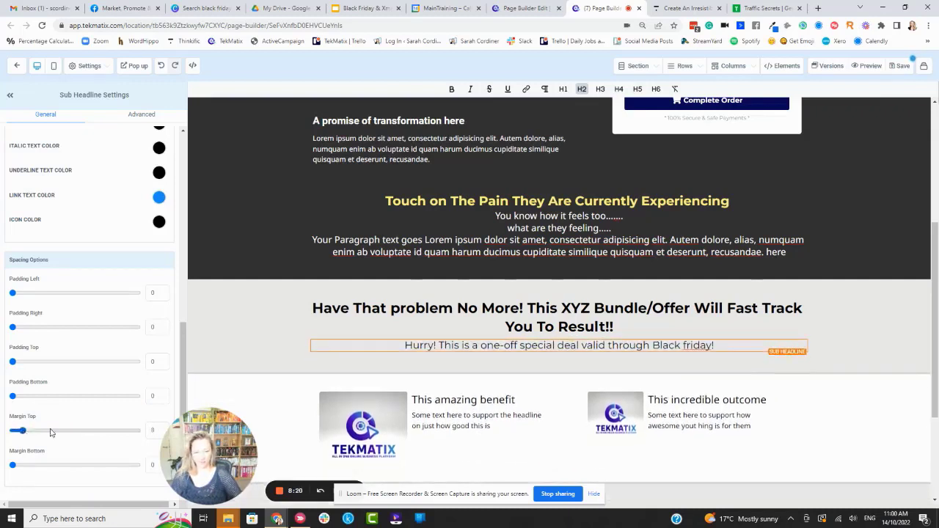
- Add a Countdown element directly below the "Hurry!" sub-headline
{"action": "scroll", "coordinate": [554, 308], "scroll_direction": "down", "scroll_amount": 1}
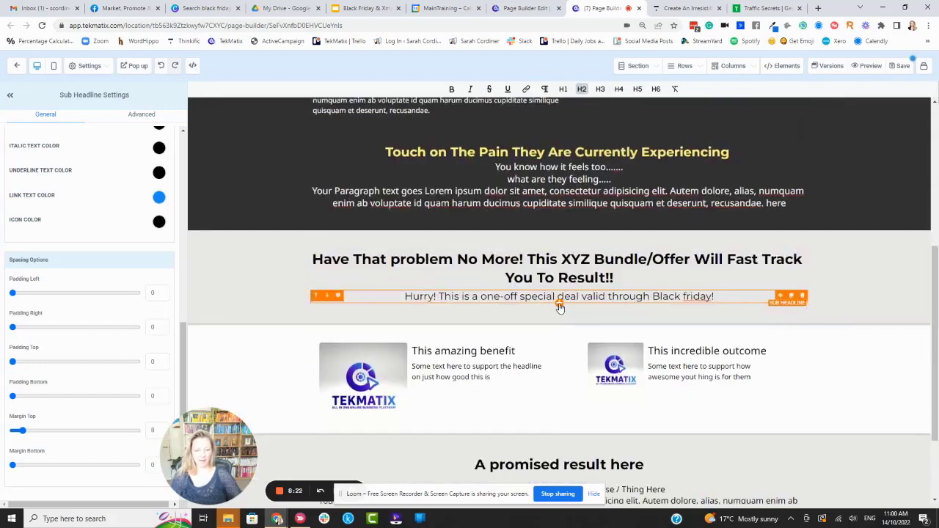
{"action": "left_click", "coordinate": [559, 305]}
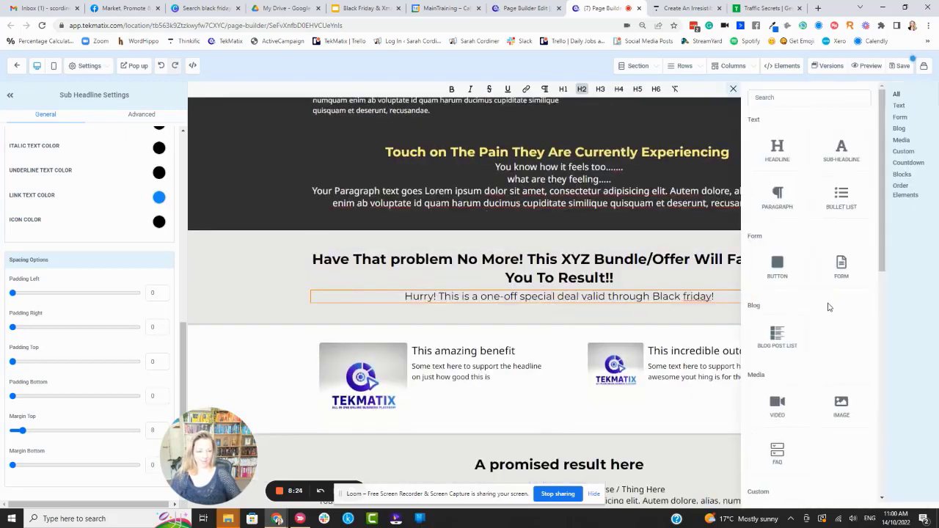
{"action": "scroll", "coordinate": [829, 307], "scroll_direction": "down", "scroll_amount": 6}
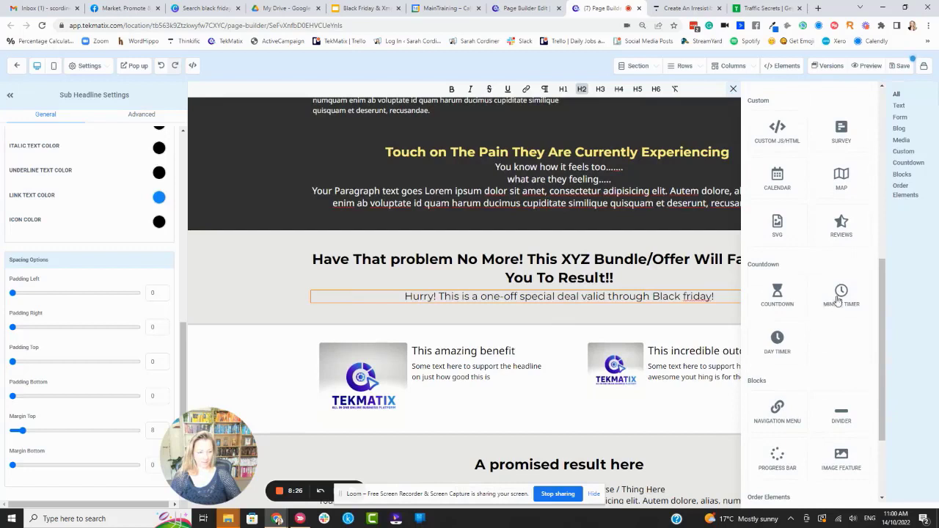
{"action": "left_click", "coordinate": [774, 296]}
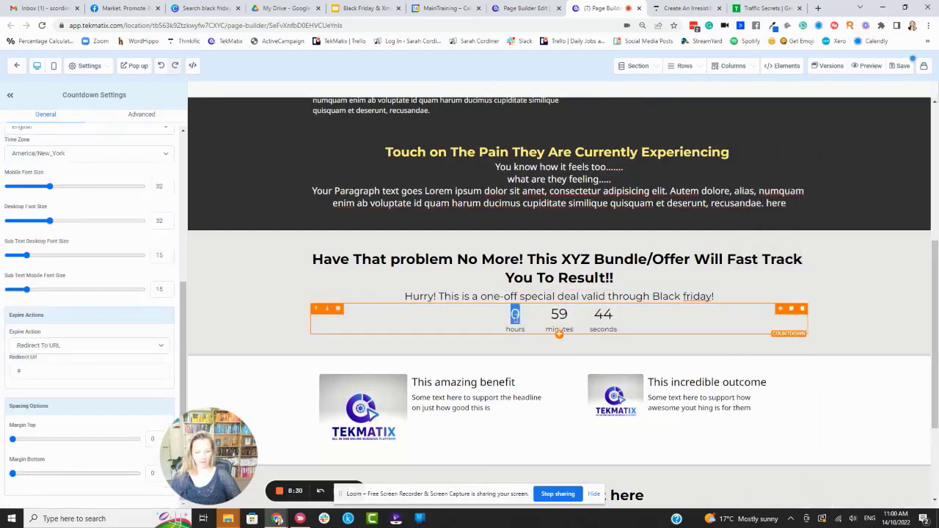
{"action": "left_click", "coordinate": [547, 319]}
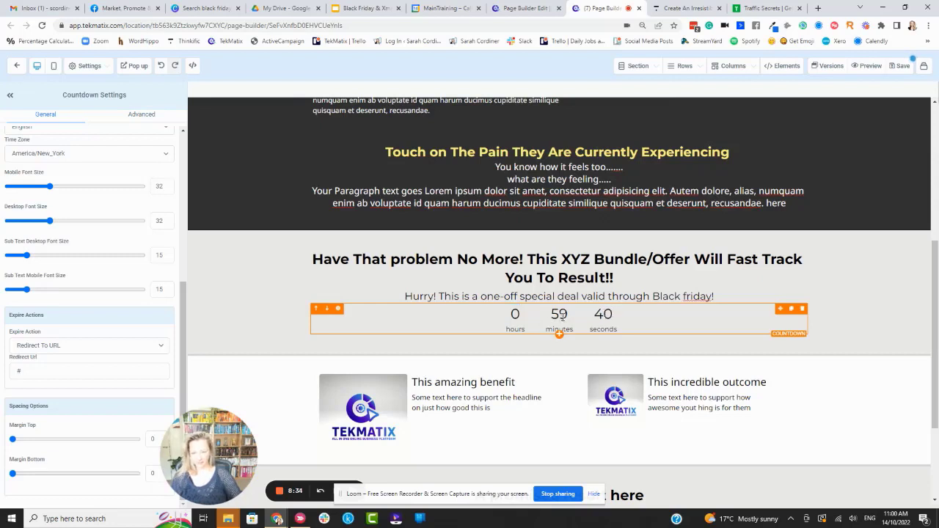
- Set the countdown's end date to 2022-11-29, keeping its float at Center
{"action": "scroll", "coordinate": [93, 235], "scroll_direction": "up", "scroll_amount": 4}
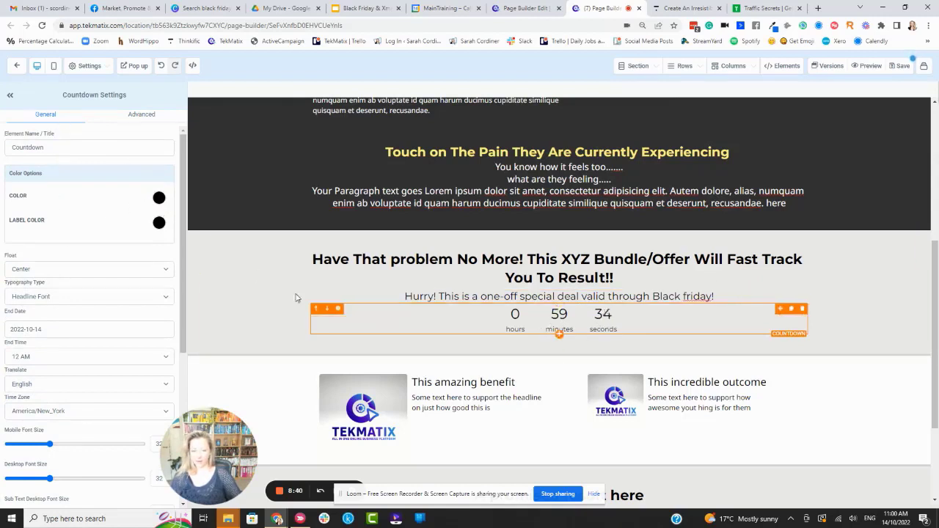
{"action": "left_click", "coordinate": [55, 270]}
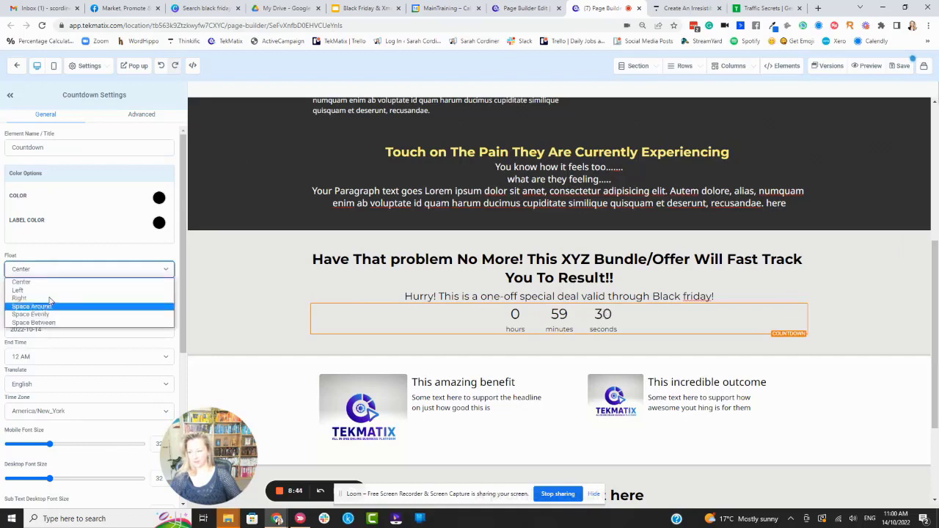
{"action": "left_click", "coordinate": [62, 256]}
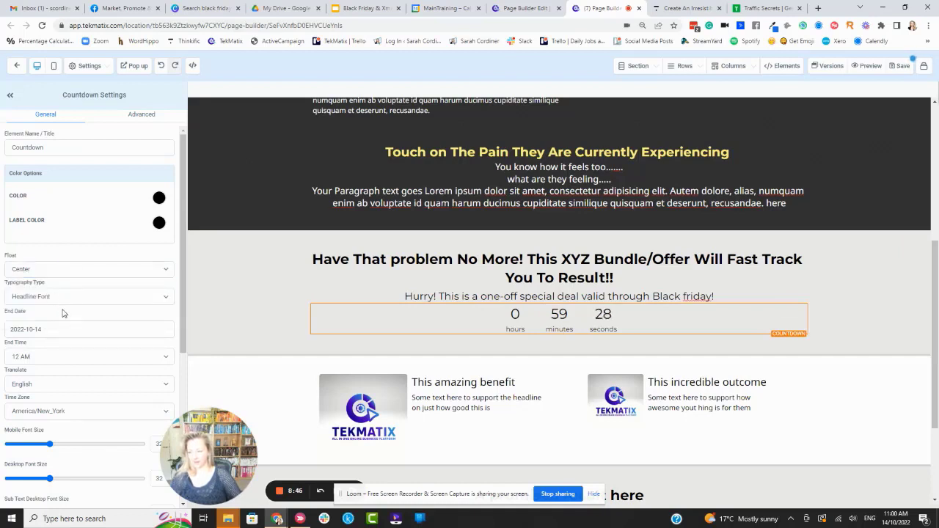
{"action": "left_click", "coordinate": [60, 328]}
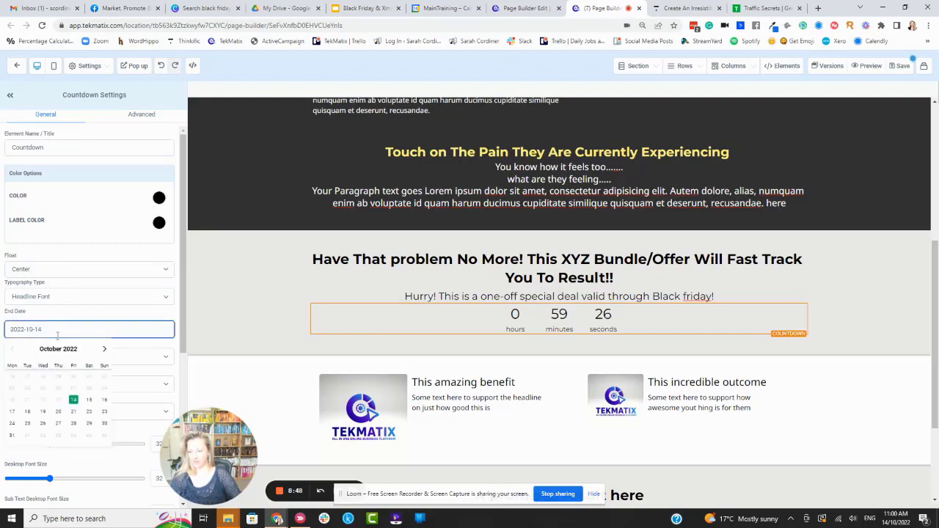
{"action": "left_click", "coordinate": [104, 349]}
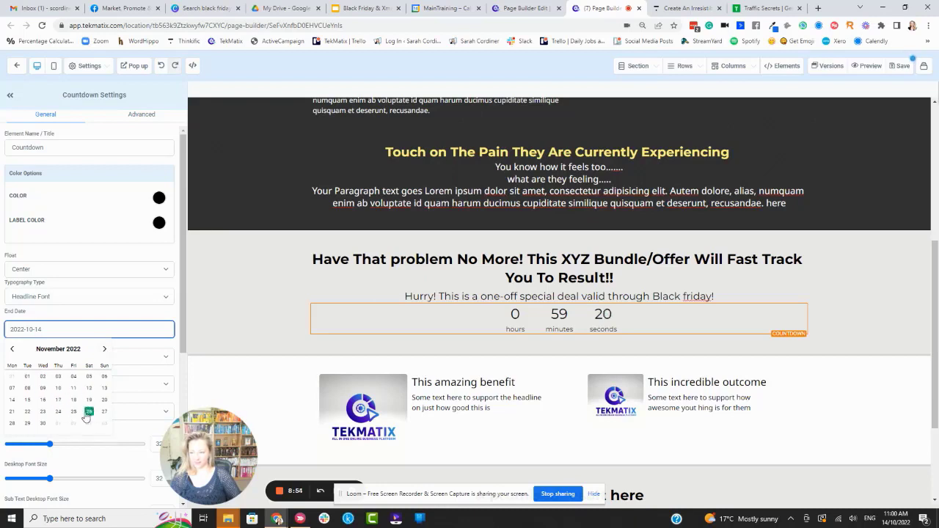
{"action": "left_click", "coordinate": [28, 424]}
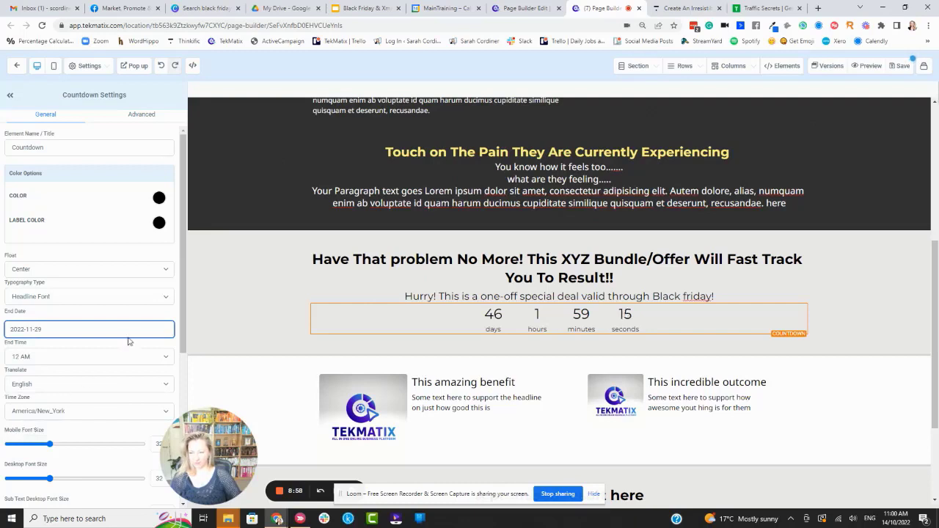
{"action": "left_click", "coordinate": [63, 364]}
- Set the countdown's top margin to 22 after checking its time zone, font size and expire action settings
{"action": "scroll", "coordinate": [62, 323], "scroll_direction": "down", "scroll_amount": 2}
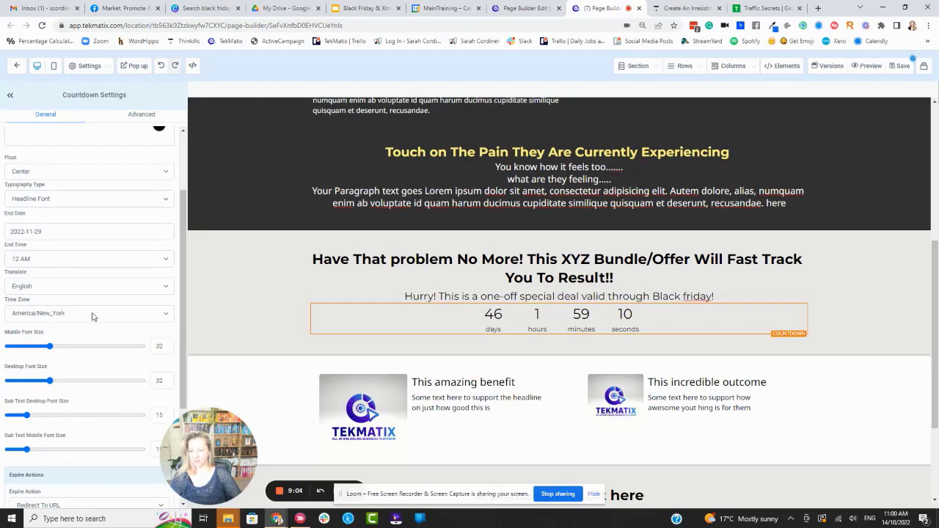
{"action": "scroll", "coordinate": [71, 317], "scroll_direction": "down", "scroll_amount": 3}
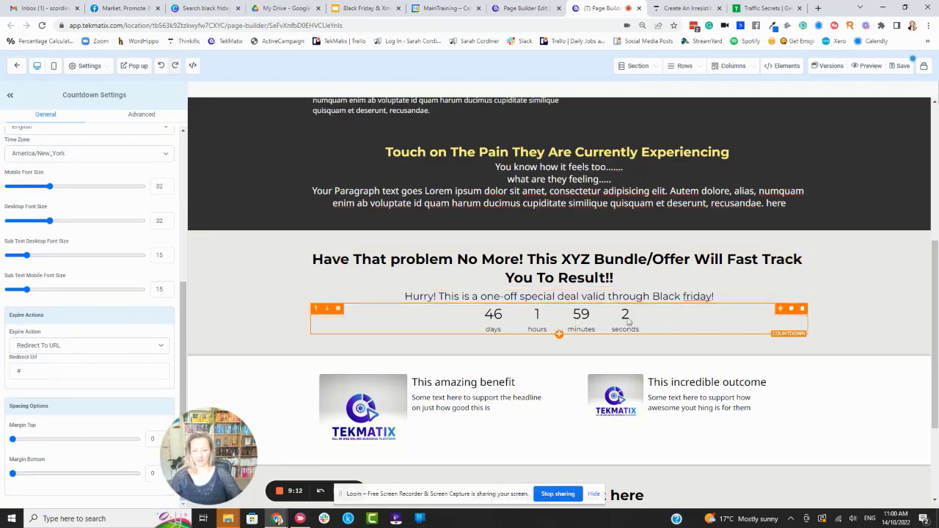
{"action": "scroll", "coordinate": [60, 254], "scroll_direction": "up", "scroll_amount": 5}
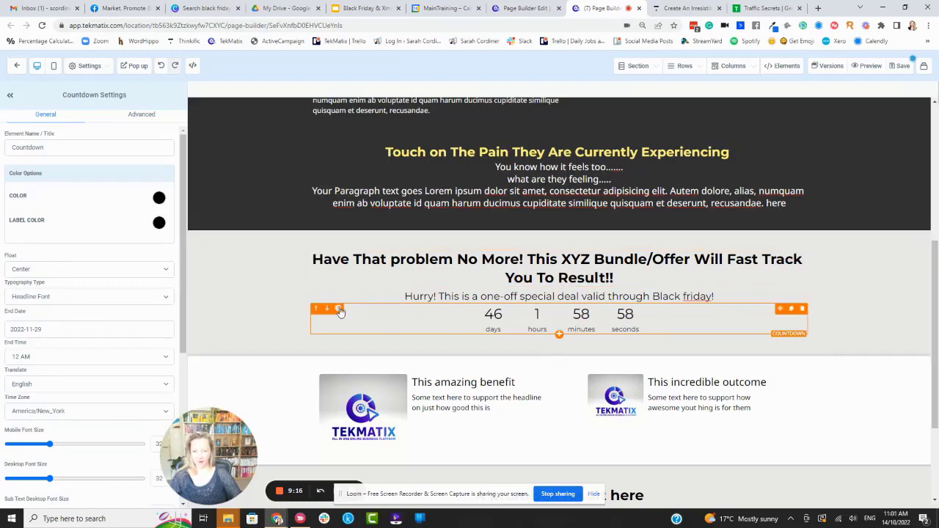
{"action": "scroll", "coordinate": [95, 410], "scroll_direction": "down", "scroll_amount": 1}
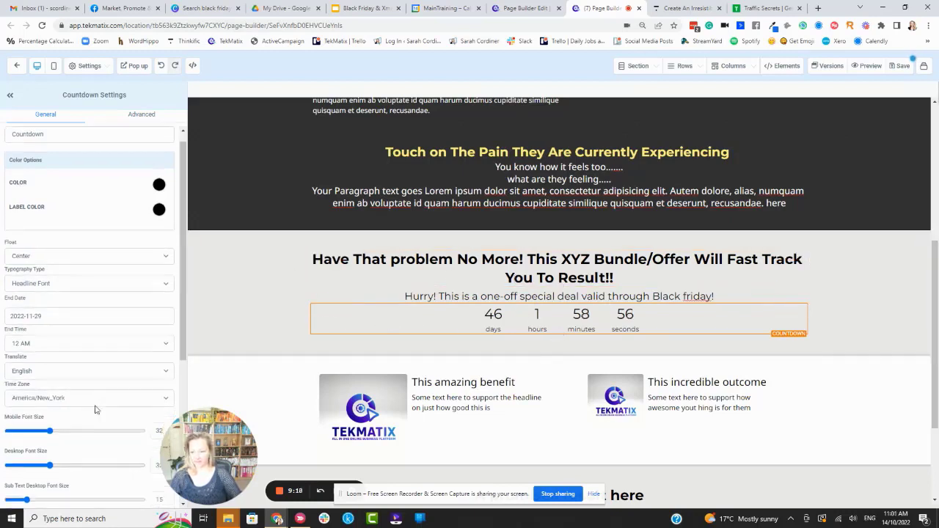
{"action": "scroll", "coordinate": [95, 410], "scroll_direction": "down", "scroll_amount": 5}
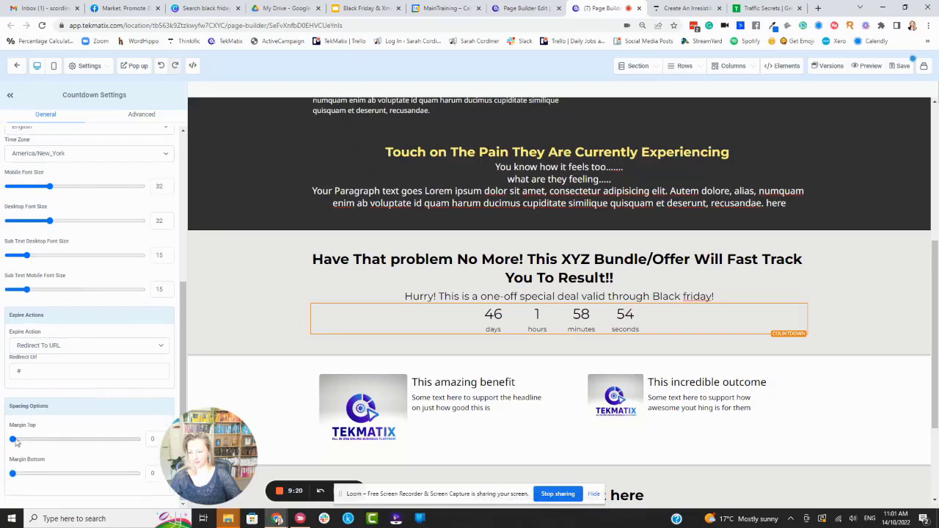
{"action": "left_click_drag", "start_coordinate": [14, 440], "coordinate": [42, 444]}
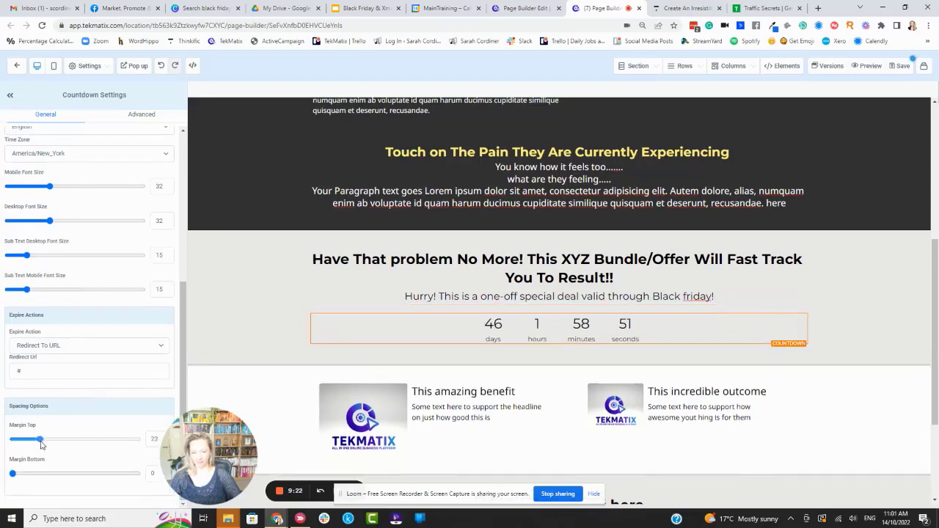
- Review the page from the Black Friday banner and offer title down to the countdown and promised result sections
{"action": "left_click", "coordinate": [846, 260]}
{"action": "scroll", "coordinate": [845, 256], "scroll_direction": "up", "scroll_amount": 4}
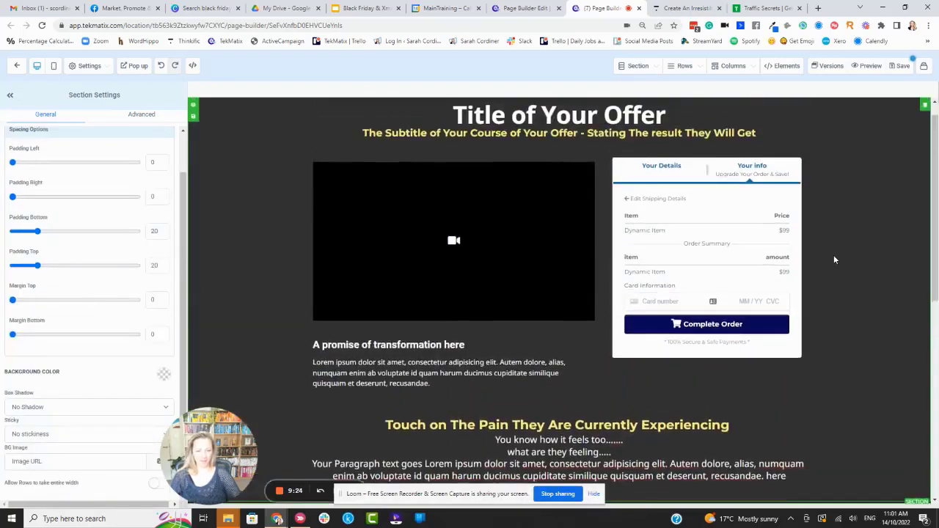
{"action": "scroll", "coordinate": [832, 256], "scroll_direction": "down", "scroll_amount": 6}
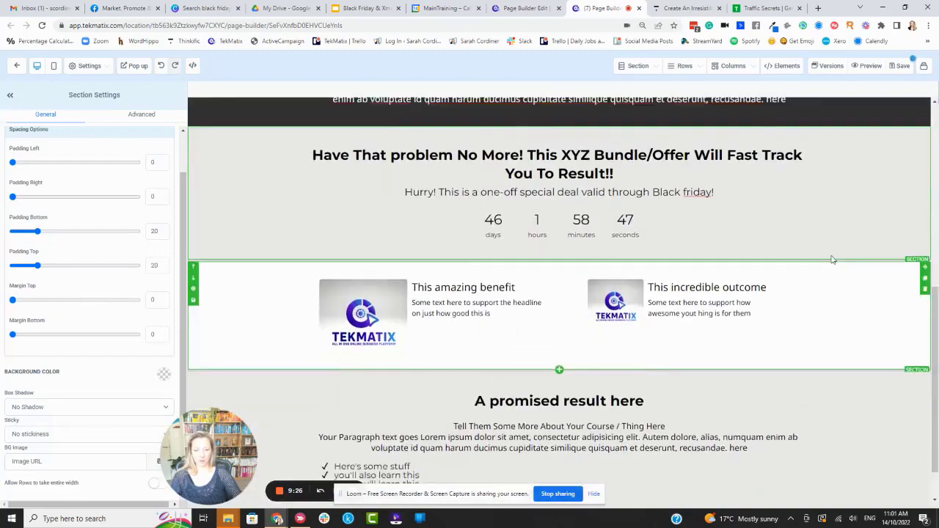
{"action": "scroll", "coordinate": [833, 259], "scroll_direction": "up", "scroll_amount": 1}
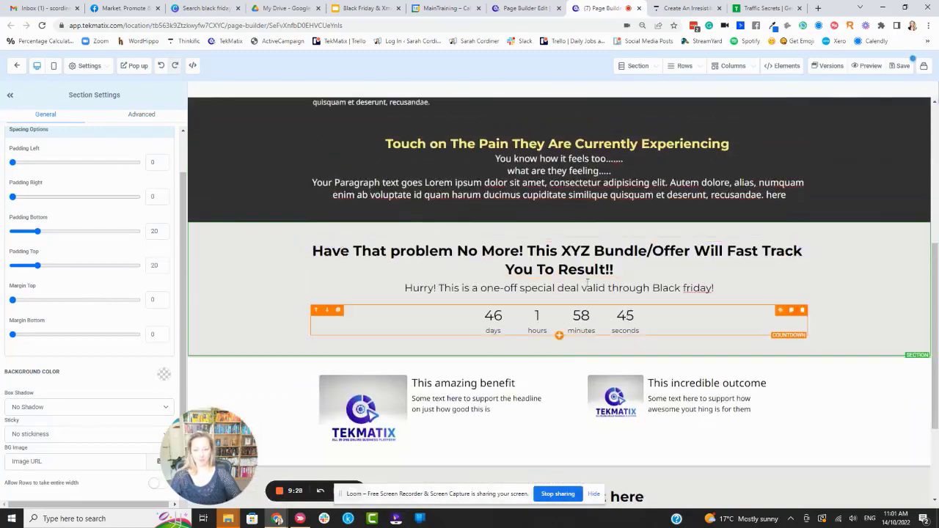
{"action": "scroll", "coordinate": [587, 281], "scroll_direction": "up", "scroll_amount": 4}
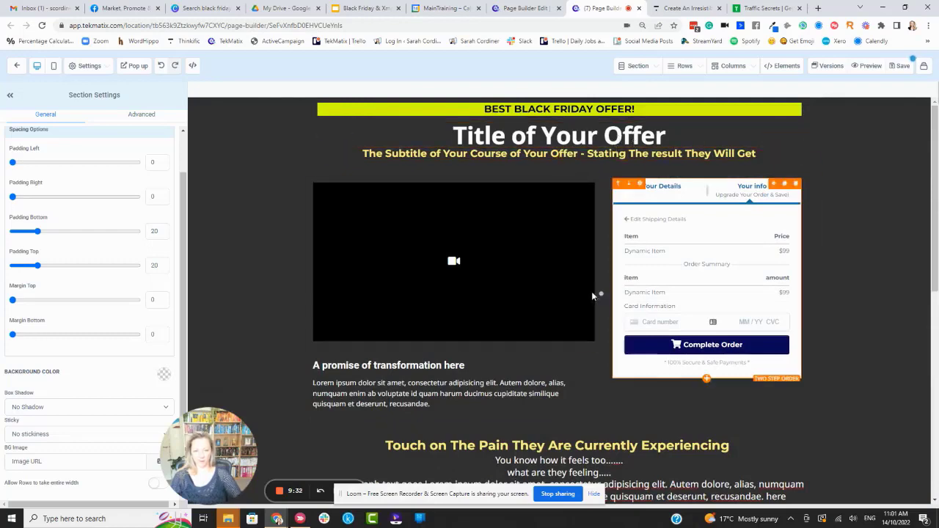
{"action": "scroll", "coordinate": [564, 264], "scroll_direction": "down", "scroll_amount": 3}
{"action": "scroll", "coordinate": [562, 264], "scroll_direction": "down", "scroll_amount": 3}
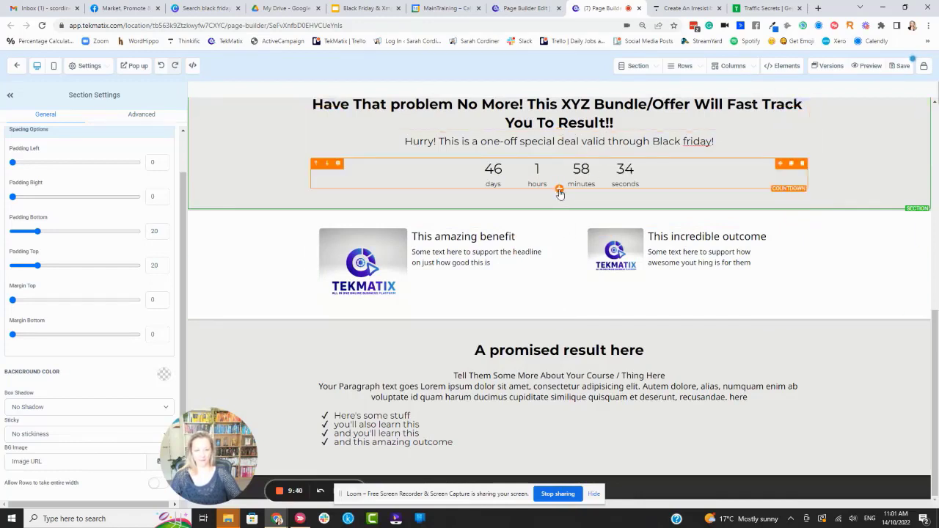
- Add a headline element directly below the countdown
{"action": "left_click", "coordinate": [559, 190]}
{"action": "scroll", "coordinate": [829, 179], "scroll_direction": "up", "scroll_amount": 5}
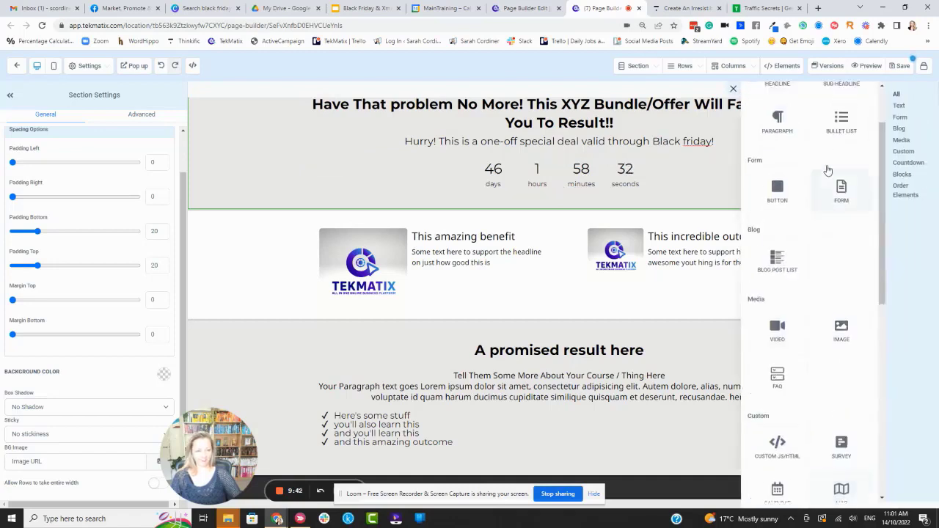
{"action": "left_click", "coordinate": [787, 156]}
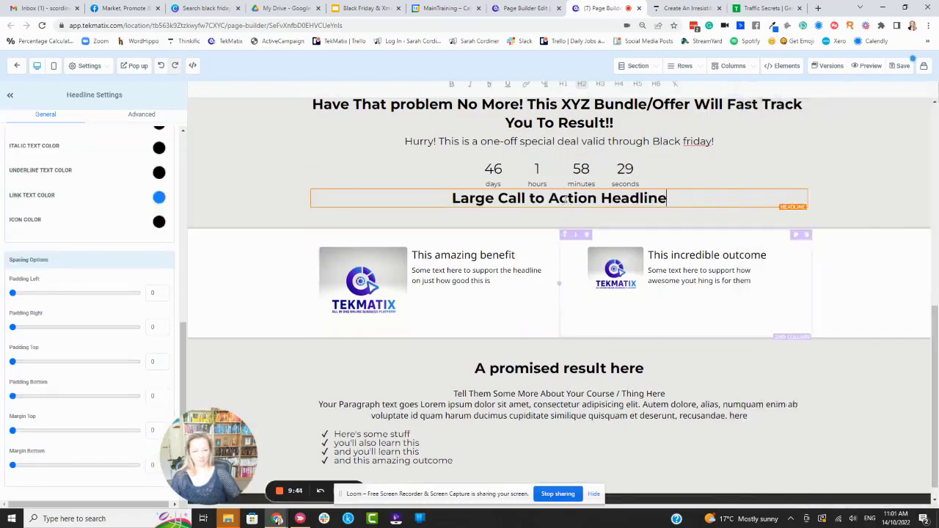
- Replace the new headline's placeholder text with "Here's What You're Going To Get in This Epic Bundle/Offer!!"
{"action": "triple_click", "coordinate": [499, 196]}
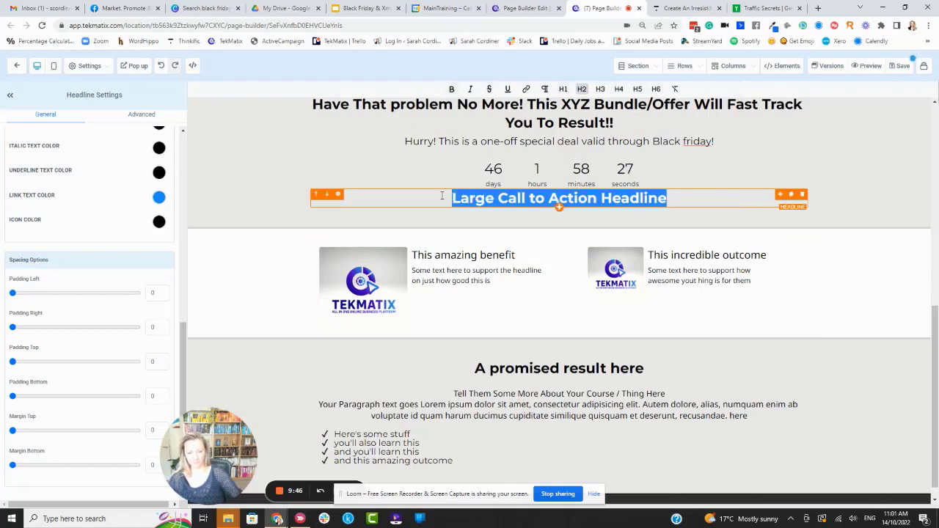
{"action": "type", "text": "Here's What Y"}
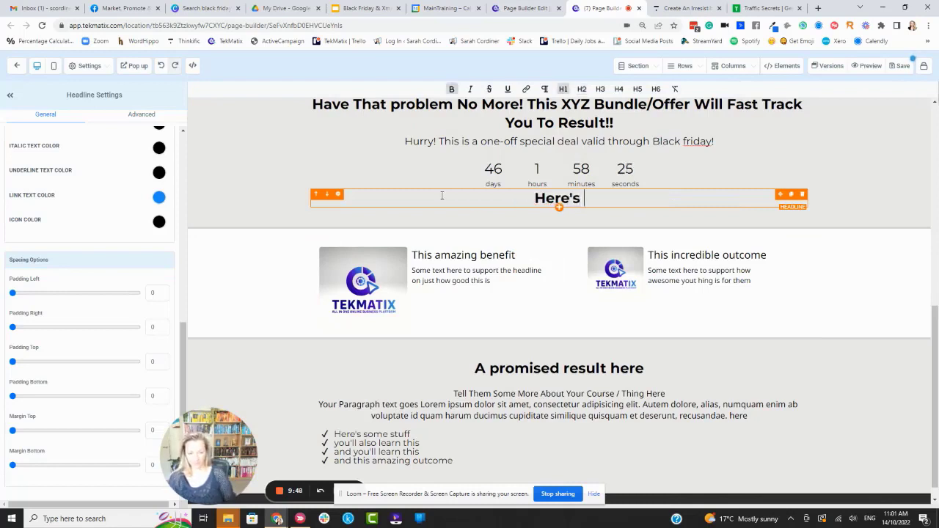
{"action": "type", "text": "ou're"}
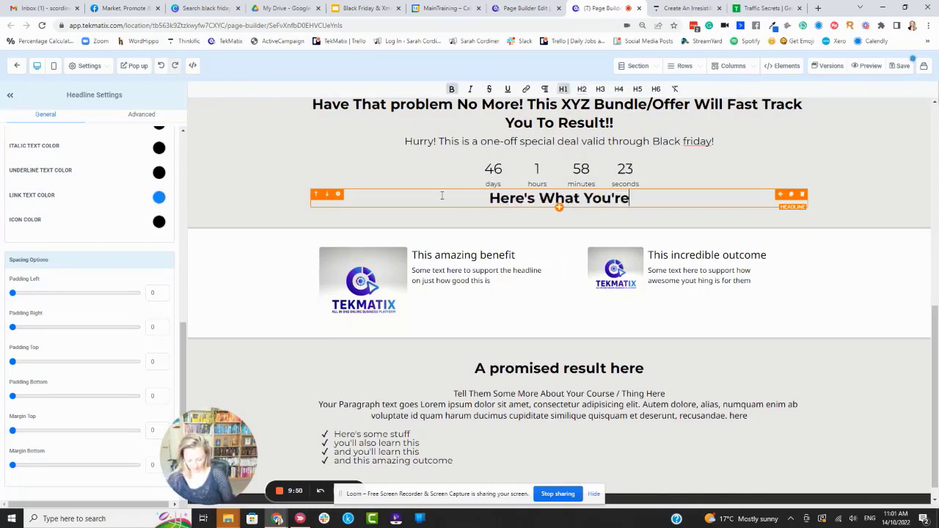
{"action": "type", "text": " Going To Get in The"}
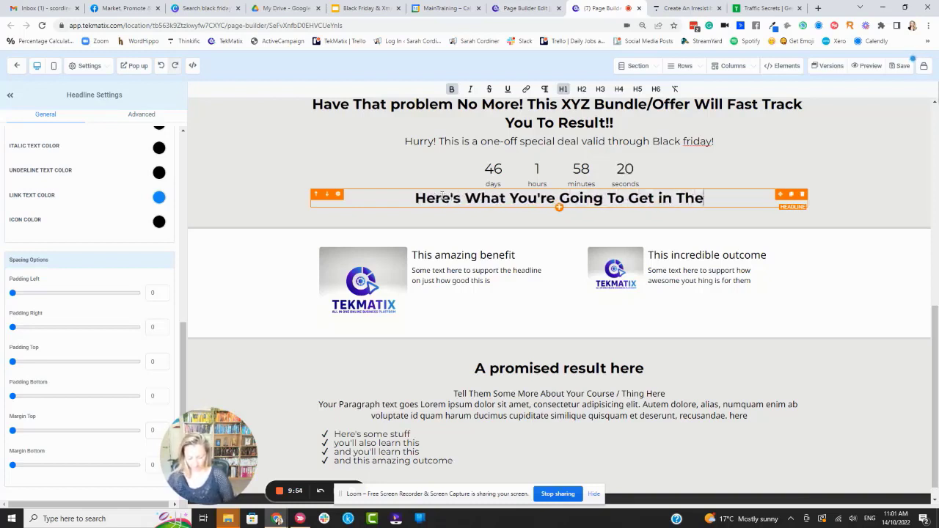
{"action": "key", "text": "BackSpace"}
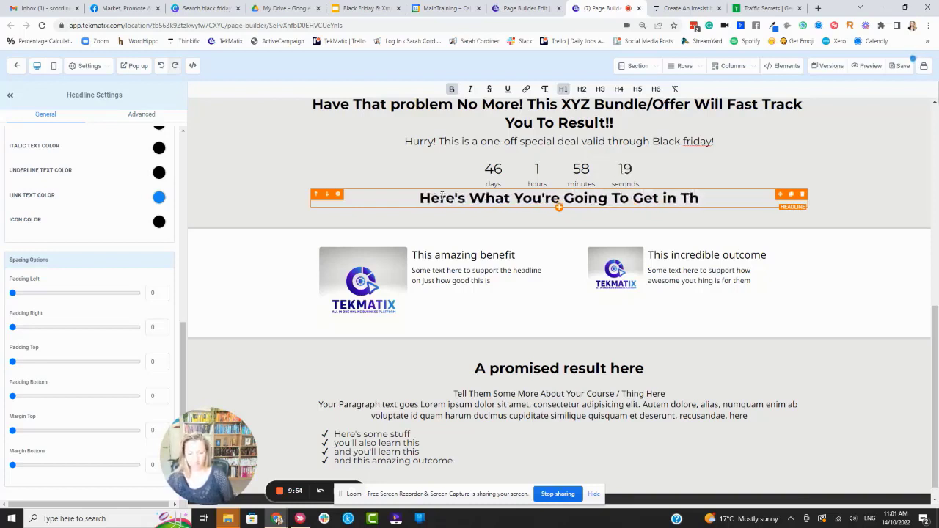
{"action": "type", "text": "is Epic Bundle"}
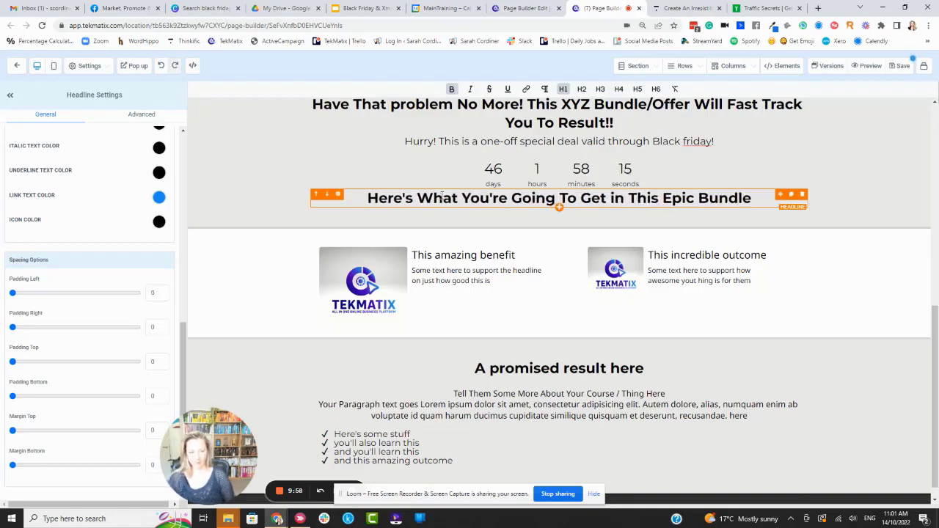
{"action": "type", "text": "/Offer!!"}
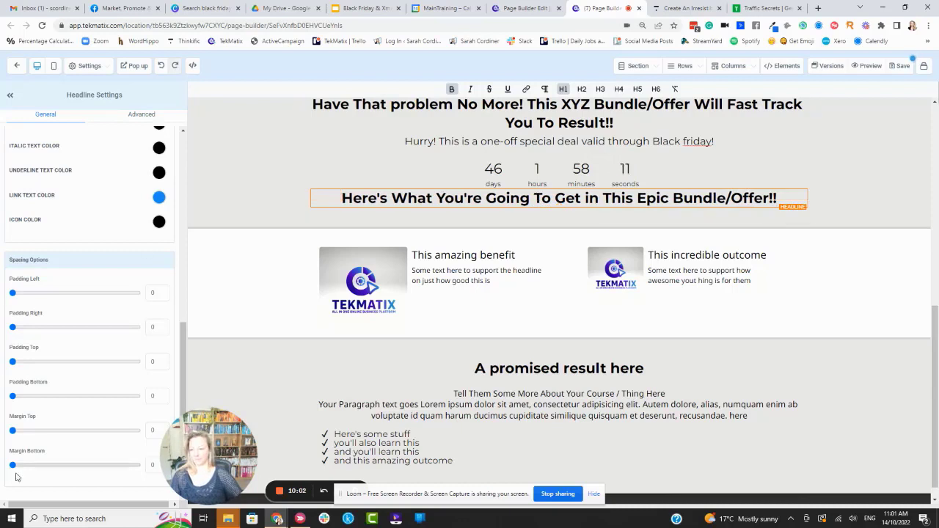
- Set the new headline's top margin to 27 and give it a yellow-green background color
{"action": "left_click_drag", "start_coordinate": [12, 431], "coordinate": [46, 430]}
{"action": "left_click", "coordinate": [375, 209]}
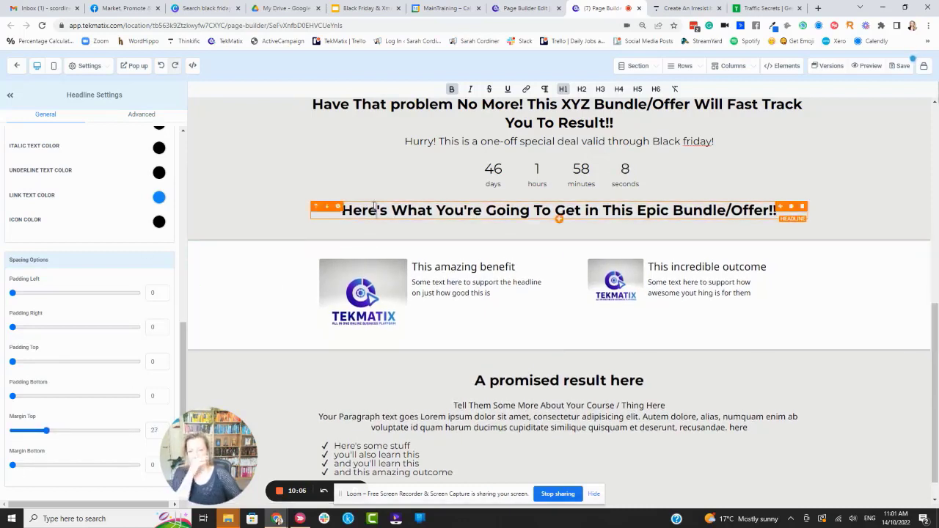
{"action": "scroll", "coordinate": [63, 200], "scroll_direction": "up", "scroll_amount": 5}
{"action": "scroll", "coordinate": [88, 200], "scroll_direction": "up", "scroll_amount": 2}
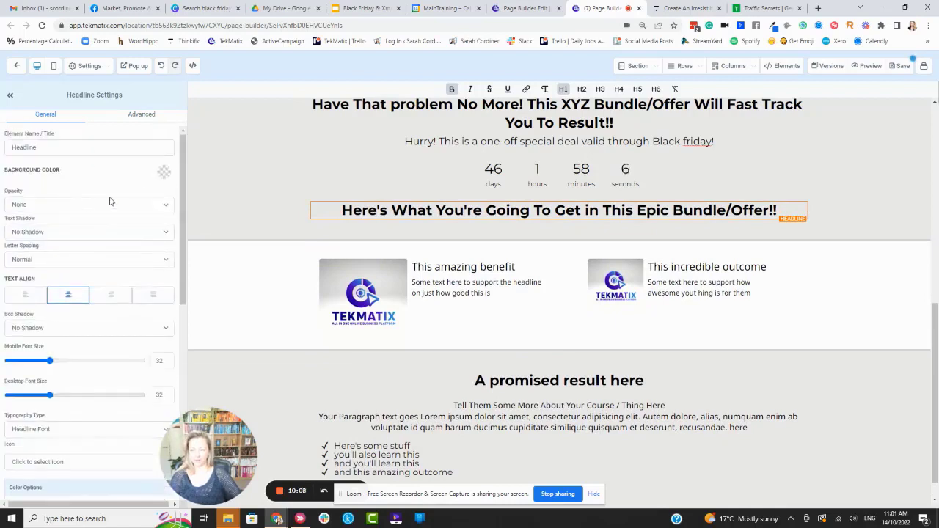
{"action": "left_click", "coordinate": [163, 174]}
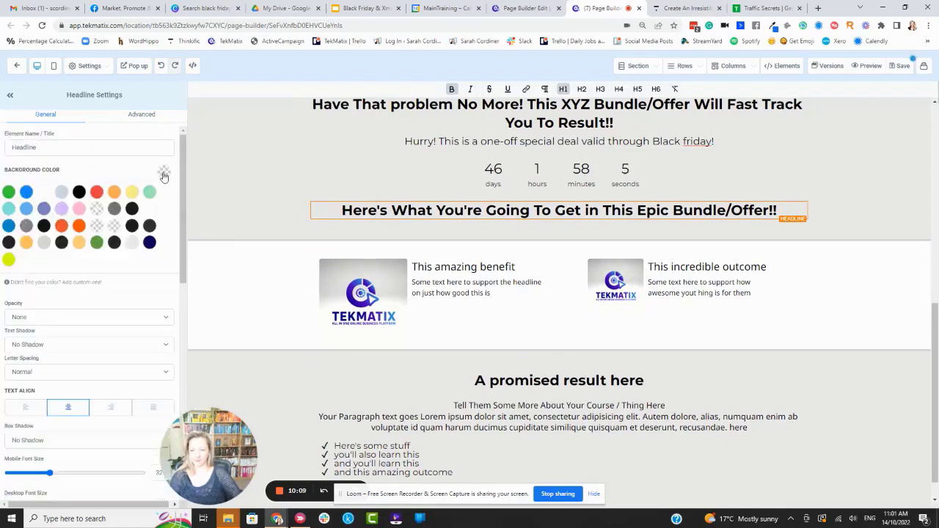
{"action": "left_click", "coordinate": [8, 262]}
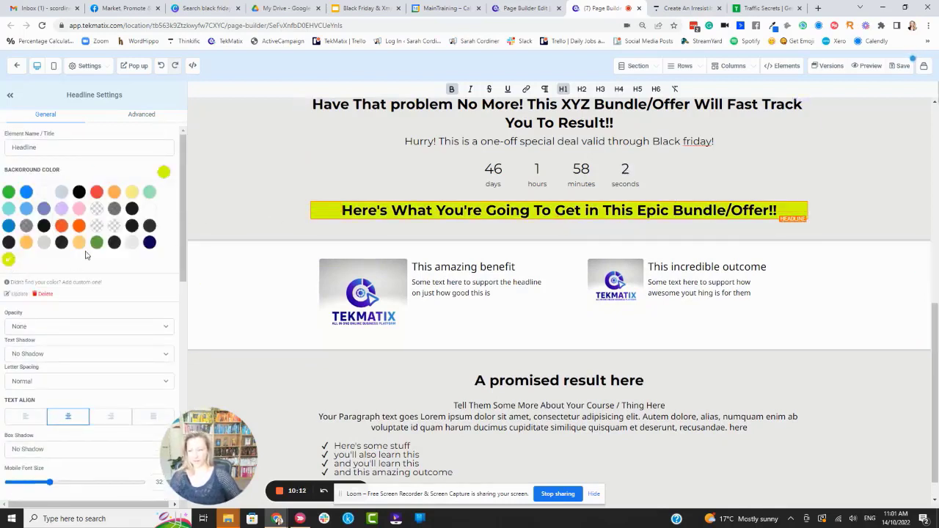
- Set the highlighted headline's padding to 4 on the right, 18 at the top and 24 at the bottom
{"action": "scroll", "coordinate": [97, 277], "scroll_direction": "down", "scroll_amount": 10}
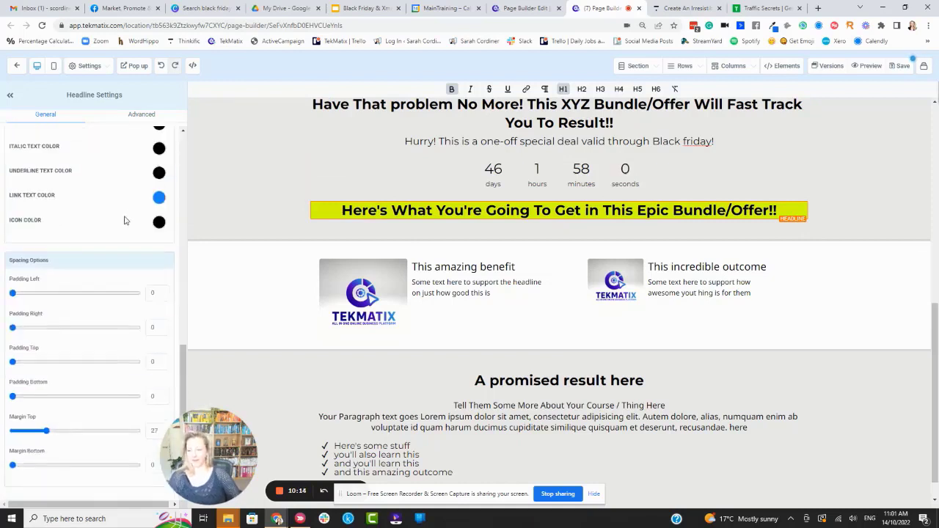
{"action": "mouse_move", "coordinate": [21, 329]}
{"action": "left_mouse_down"}
{"action": "mouse_move", "coordinate": [41, 331]}
{"action": "mouse_move", "coordinate": [17, 331]}
{"action": "left_mouse_up"}
{"action": "left_click_drag", "start_coordinate": [13, 365], "coordinate": [35, 365]}
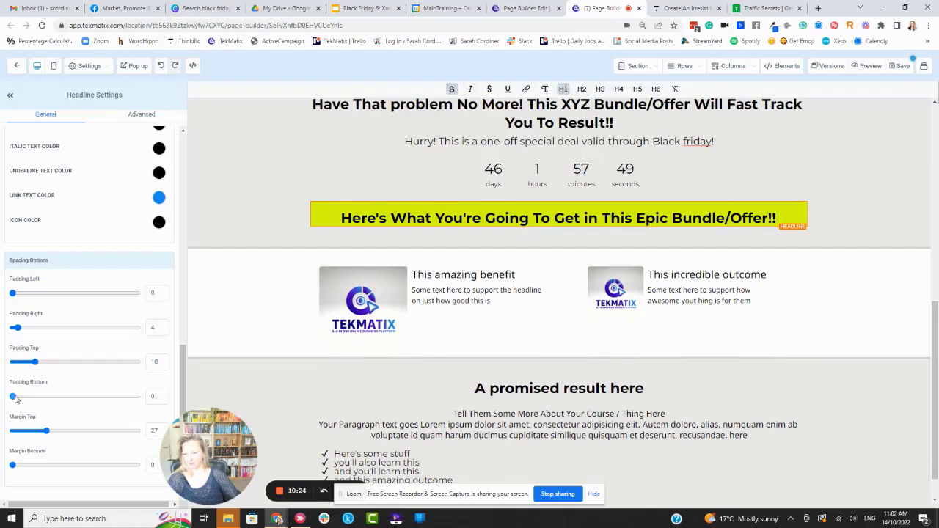
{"action": "left_click_drag", "start_coordinate": [13, 396], "coordinate": [41, 400]}
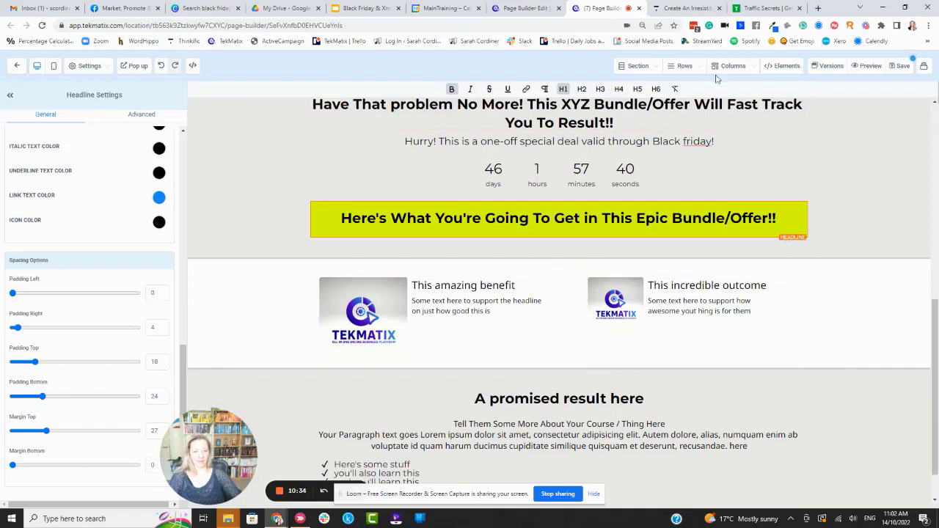
- Add two 2-column rows, one under the other, below the benefit and outcome features in the white section
{"action": "mouse_move", "coordinate": [688, 71]}
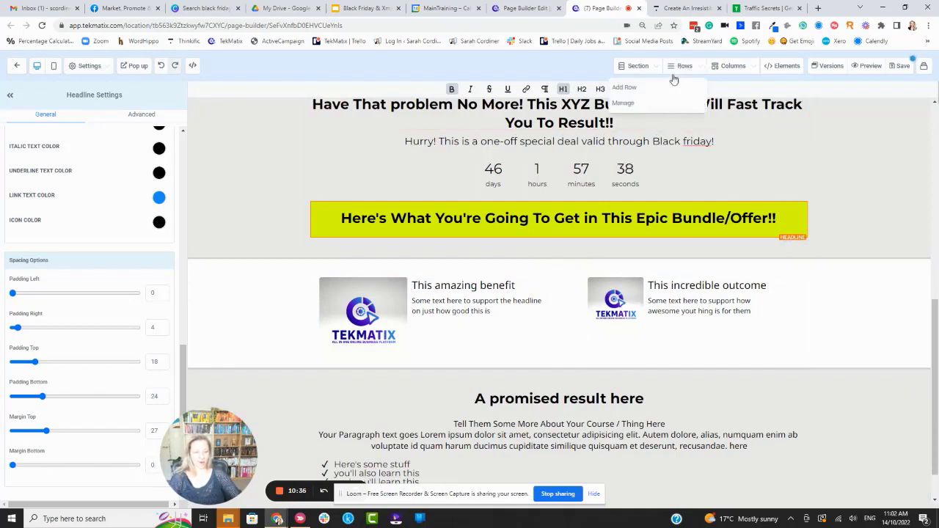
{"action": "left_click", "coordinate": [678, 87]}
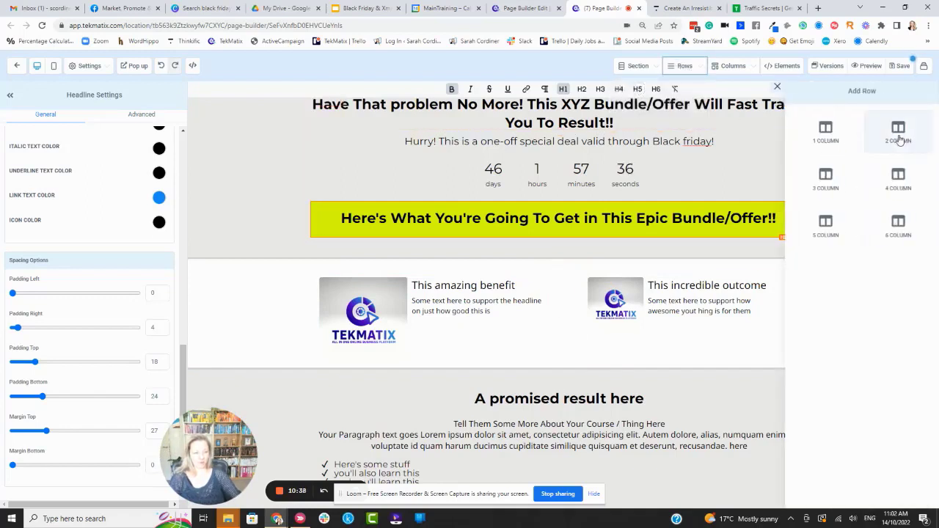
{"action": "left_click_drag", "start_coordinate": [898, 131], "coordinate": [521, 370]}
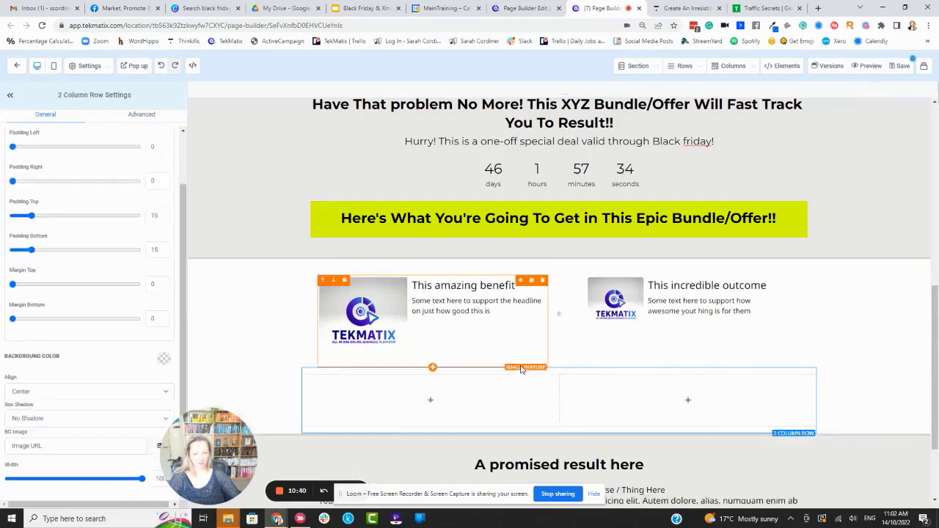
{"action": "scroll", "coordinate": [557, 337], "scroll_direction": "down", "scroll_amount": 2}
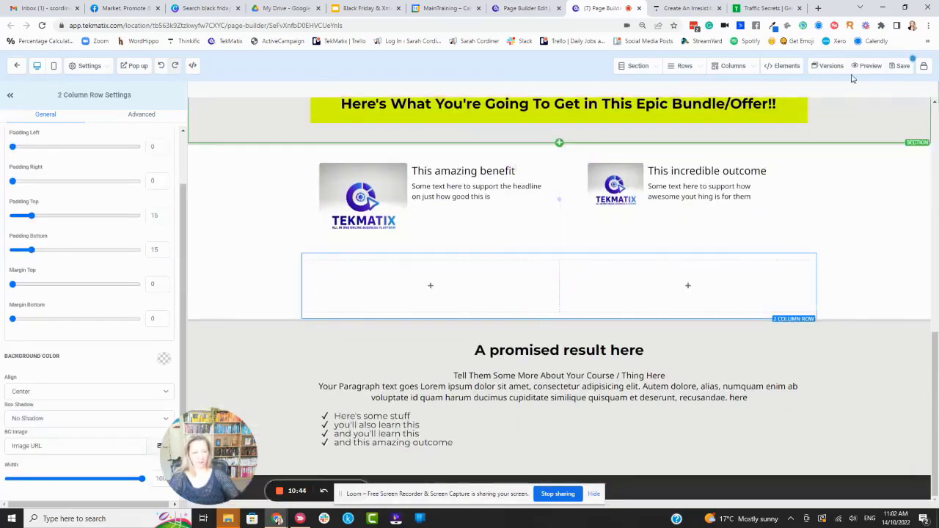
{"action": "mouse_move", "coordinate": [692, 71]}
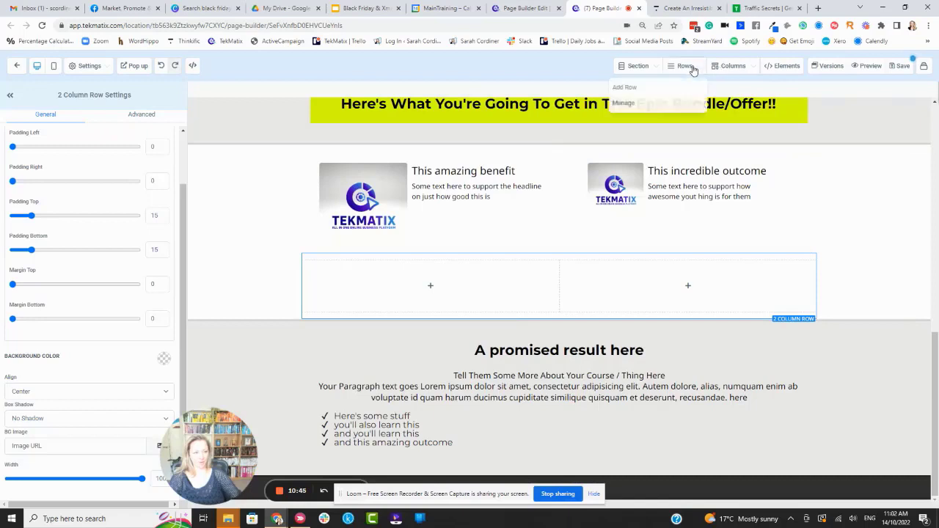
{"action": "left_click", "coordinate": [645, 91]}
{"action": "left_click_drag", "start_coordinate": [897, 130], "coordinate": [555, 339]}
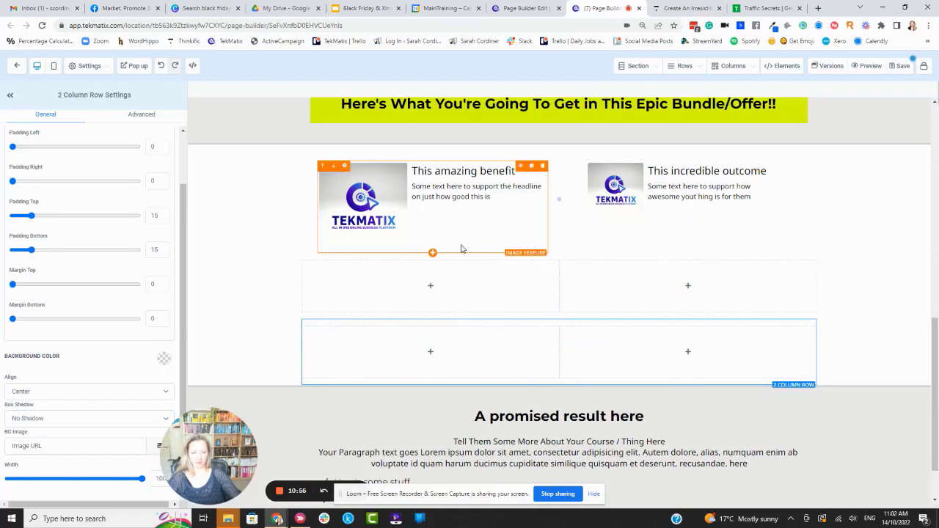
- Duplicate the "This amazing benefit" image feature and move the copy into the first column of the upper empty row
{"action": "left_click", "coordinate": [532, 168]}
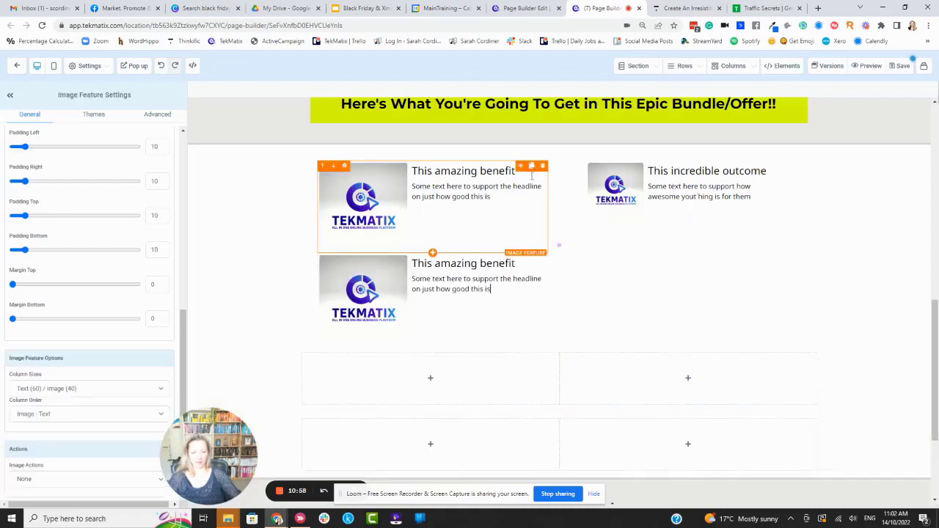
{"action": "scroll", "coordinate": [441, 220], "scroll_direction": "down", "scroll_amount": 3}
{"action": "scroll", "coordinate": [382, 152], "scroll_direction": "up", "scroll_amount": 1}
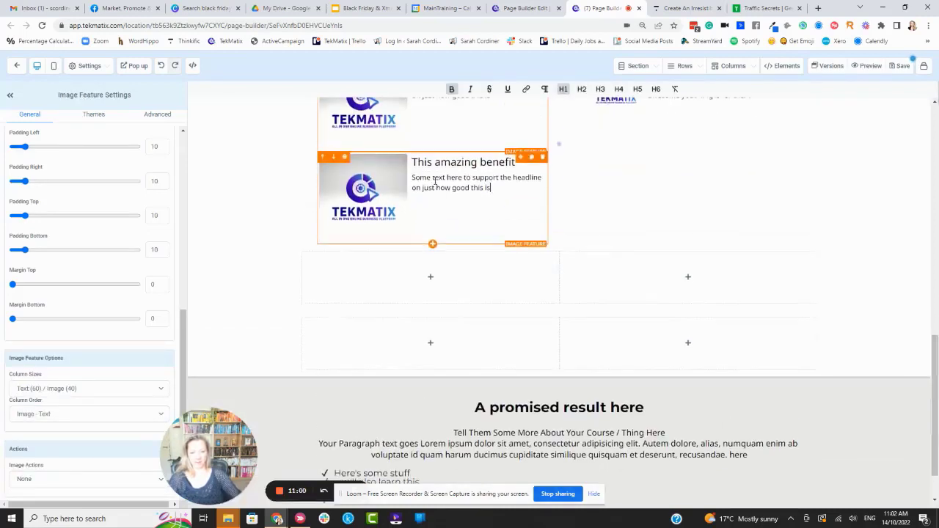
{"action": "left_click_drag", "start_coordinate": [520, 164], "coordinate": [484, 284]}
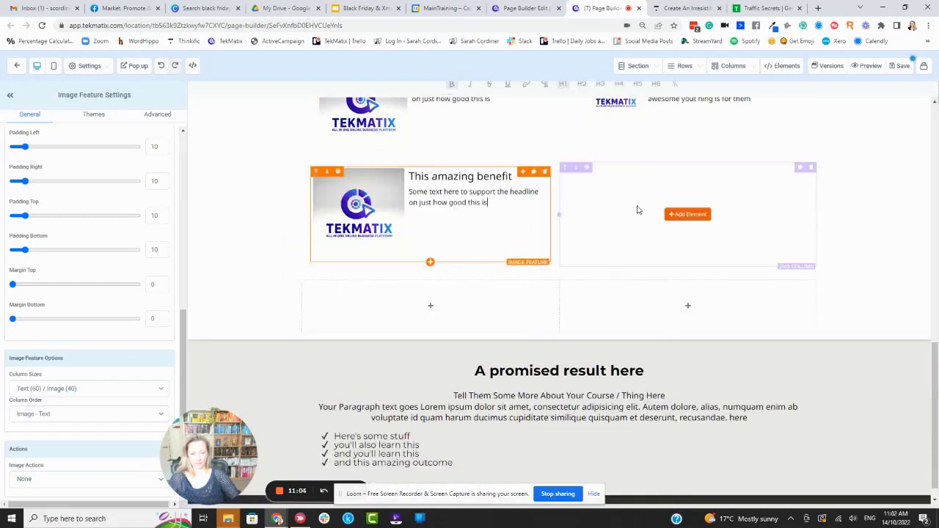
- Duplicate the "This incredible outcome" image feature and move the copy into the second column of the row below
{"action": "scroll", "coordinate": [690, 242], "scroll_direction": "up", "scroll_amount": 2}
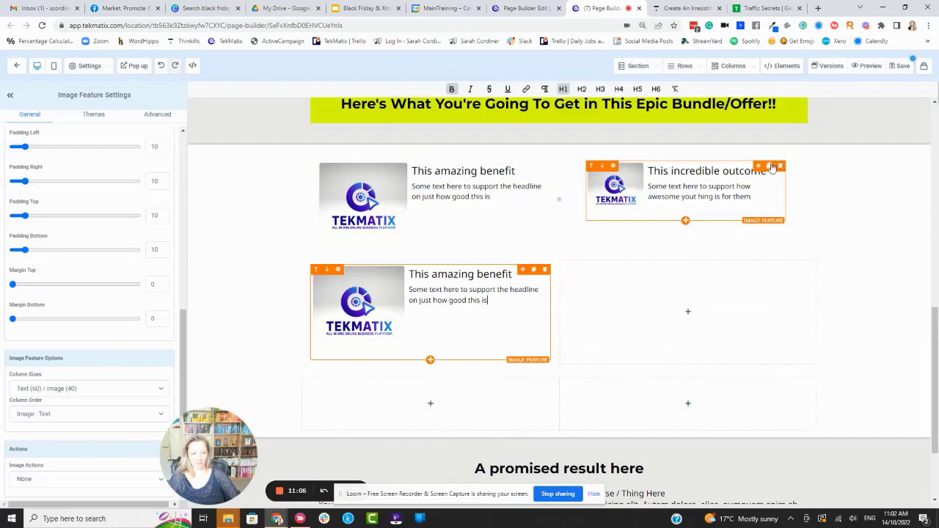
{"action": "left_click", "coordinate": [769, 167]}
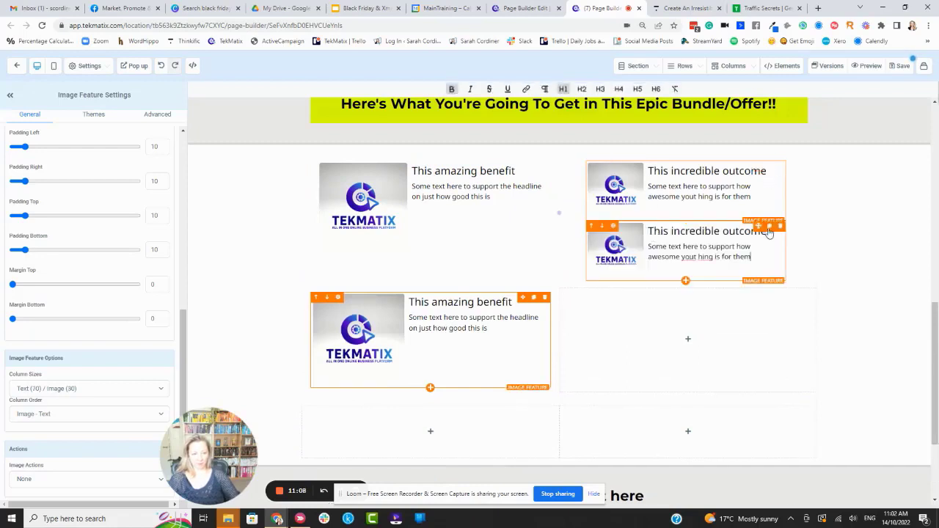
{"action": "left_click_drag", "start_coordinate": [760, 231], "coordinate": [744, 327]}
- Duplicate the second row's "This amazing benefit" feature and move the copy into the first column of the third row
{"action": "scroll", "coordinate": [663, 265], "scroll_direction": "down", "scroll_amount": 2}
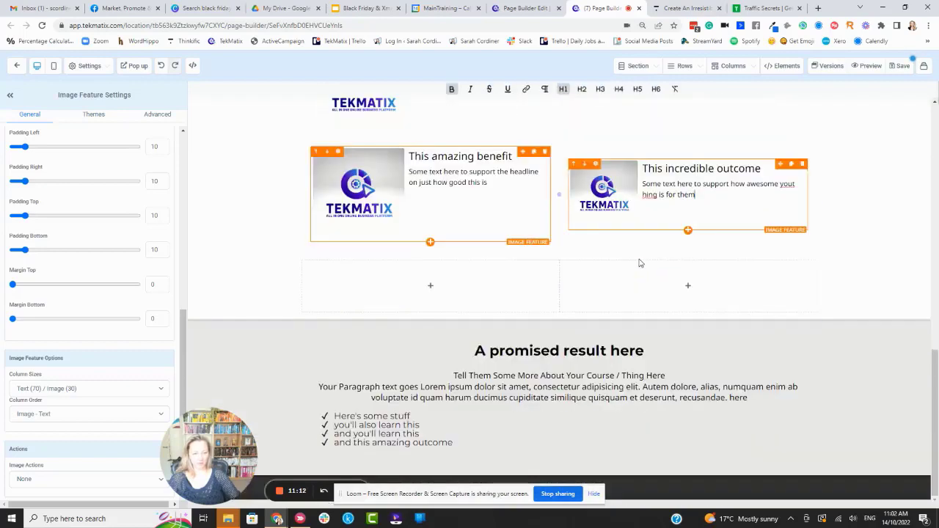
{"action": "left_click", "coordinate": [533, 152]}
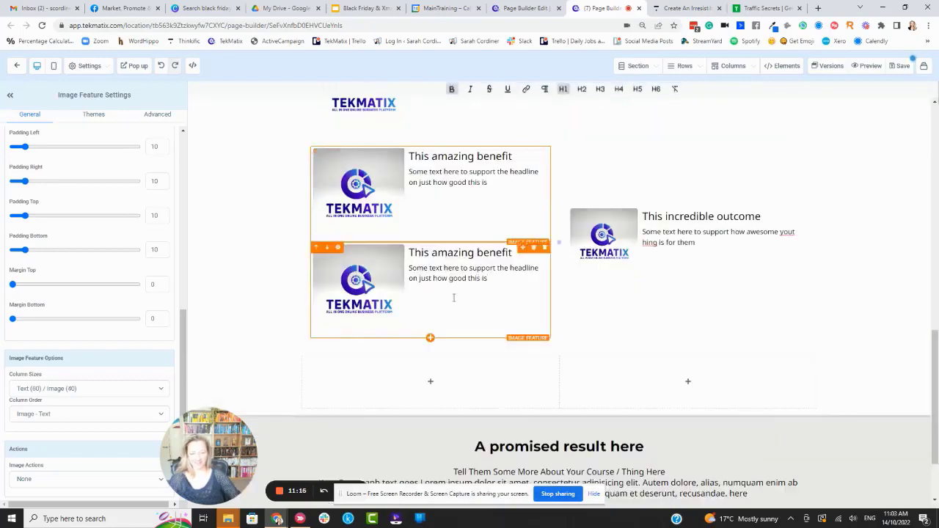
{"action": "left_click_drag", "start_coordinate": [522, 252], "coordinate": [492, 370]}
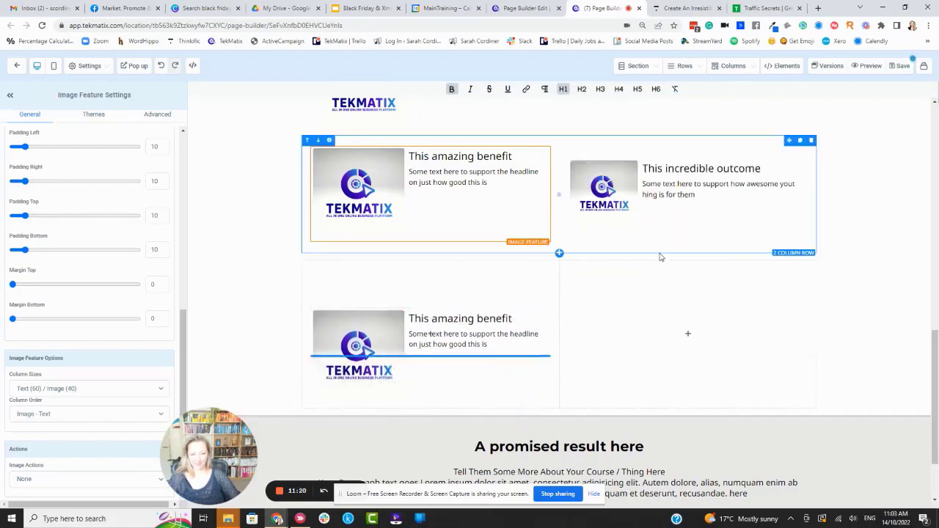
- Replace the first row's "This incredible outcome" feature with a duplicate of the "This amazing benefit" feature beside it
{"action": "scroll", "coordinate": [696, 247], "scroll_direction": "up", "scroll_amount": 2}
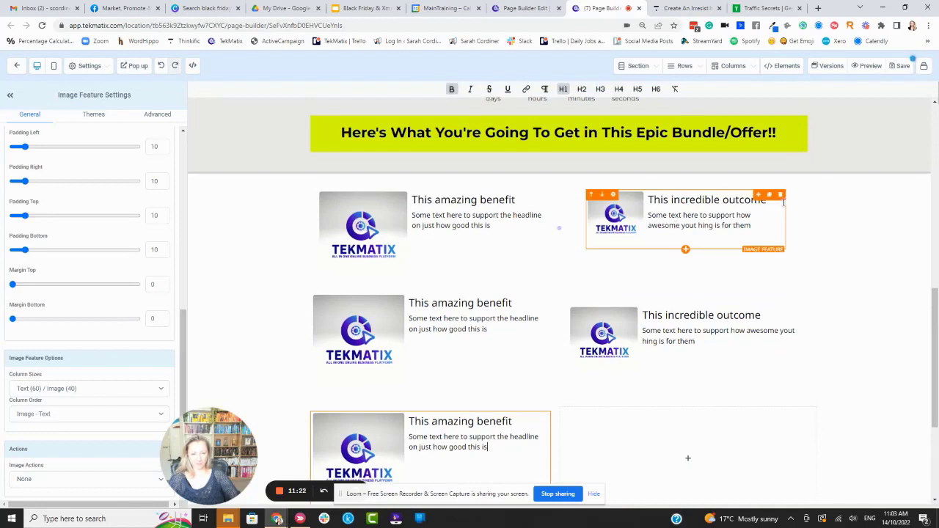
{"action": "left_click", "coordinate": [780, 195]}
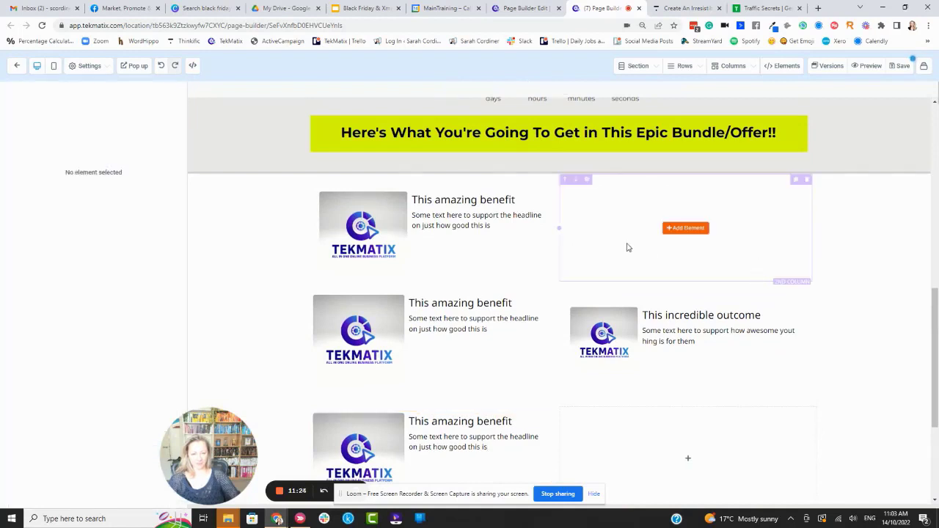
{"action": "left_click", "coordinate": [533, 195]}
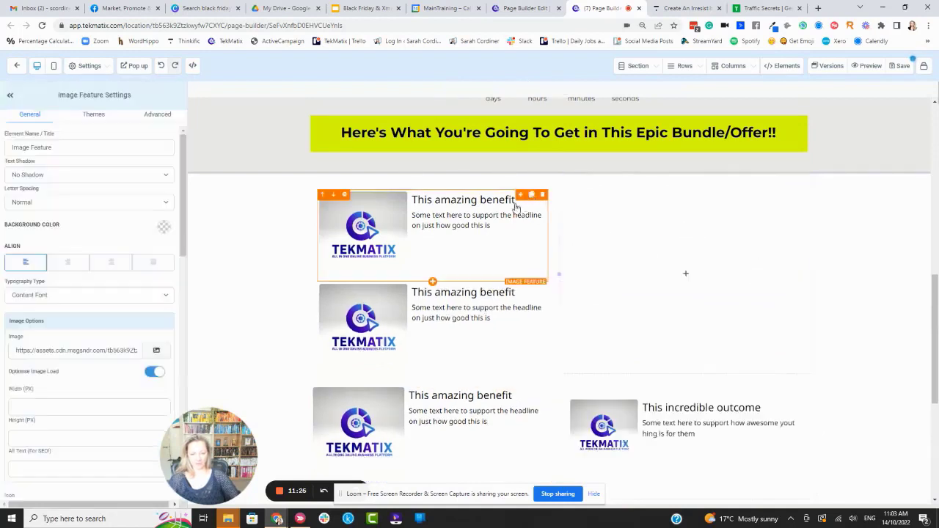
{"action": "left_click", "coordinate": [489, 305]}
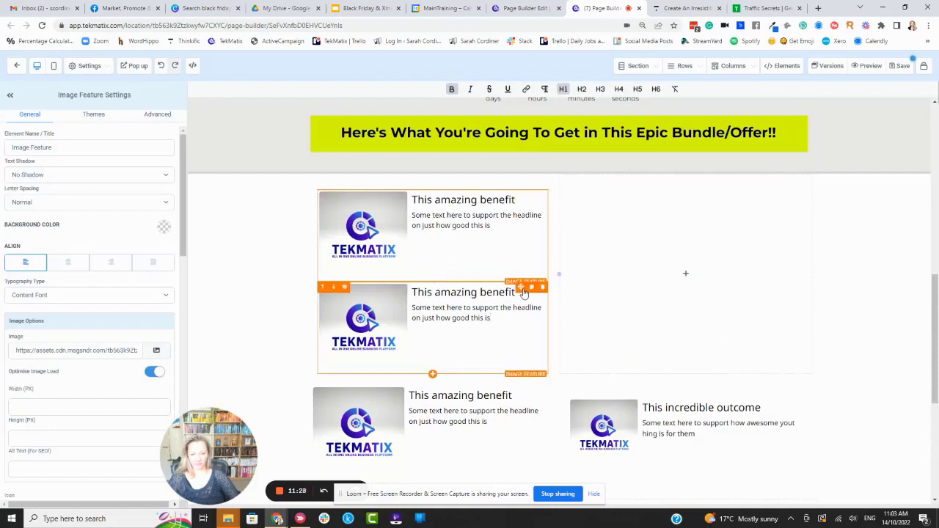
{"action": "left_click_drag", "start_coordinate": [521, 287], "coordinate": [725, 236]}
- Replace the second row's "This incredible outcome" feature with a duplicate of the "This amazing benefit" feature beside it
{"action": "scroll", "coordinate": [763, 275], "scroll_direction": "down", "scroll_amount": 2}
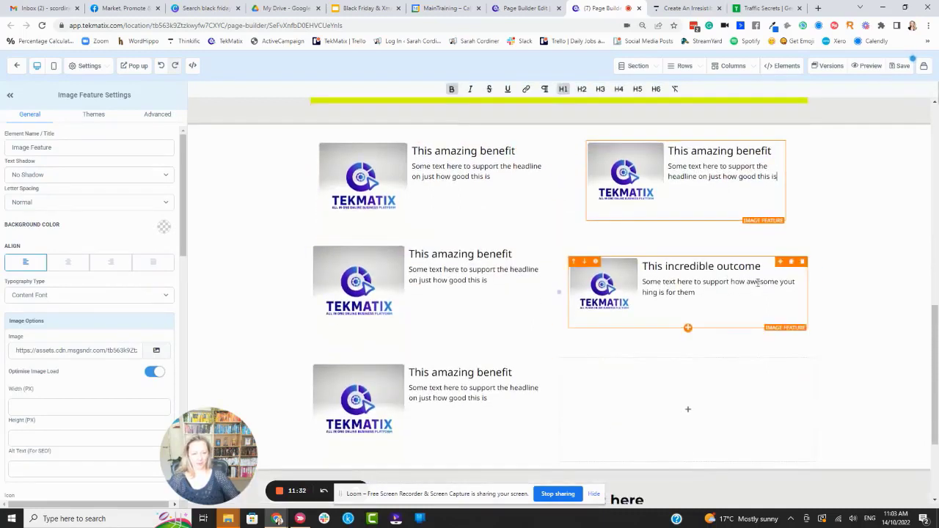
{"action": "left_click", "coordinate": [802, 263]}
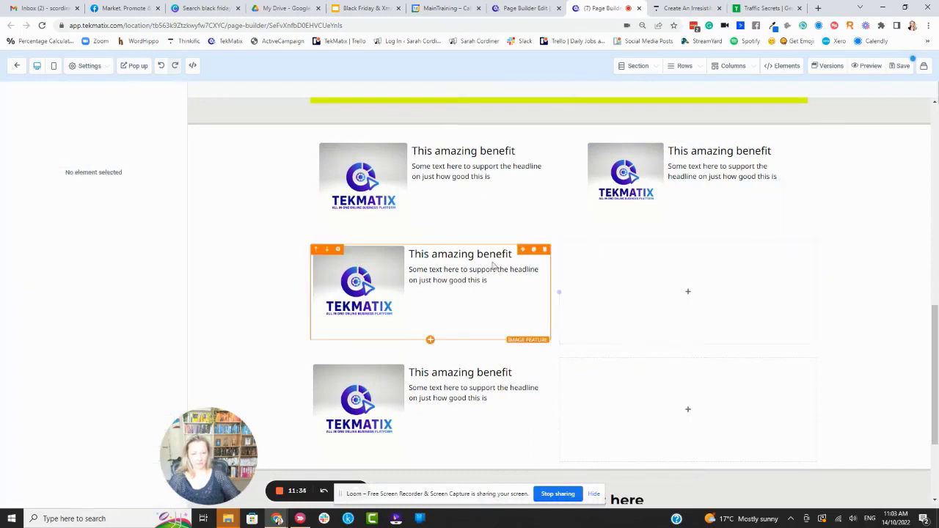
{"action": "left_click", "coordinate": [534, 251]}
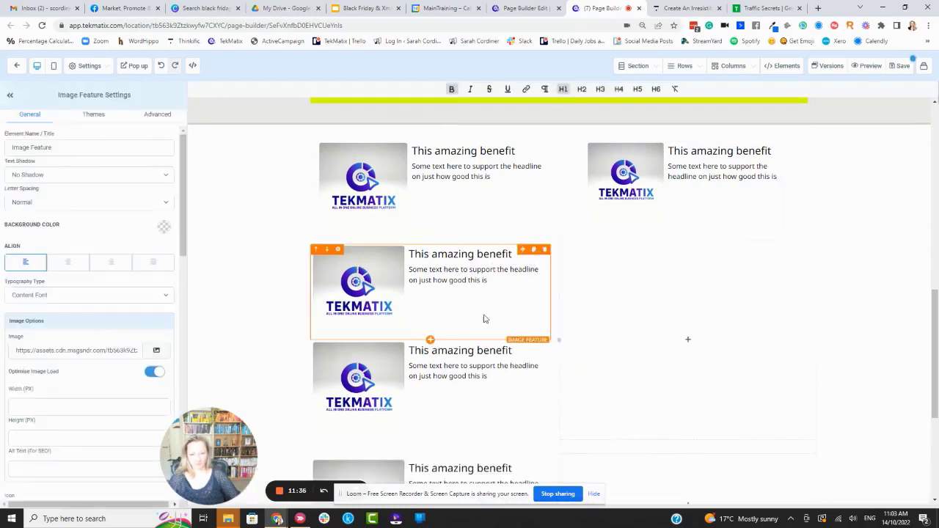
{"action": "left_click_drag", "start_coordinate": [522, 352], "coordinate": [748, 291]}
- Duplicate the third row's "This amazing benefit" feature and move the copy into that row's empty second column
{"action": "scroll", "coordinate": [477, 311], "scroll_direction": "down", "scroll_amount": 2}
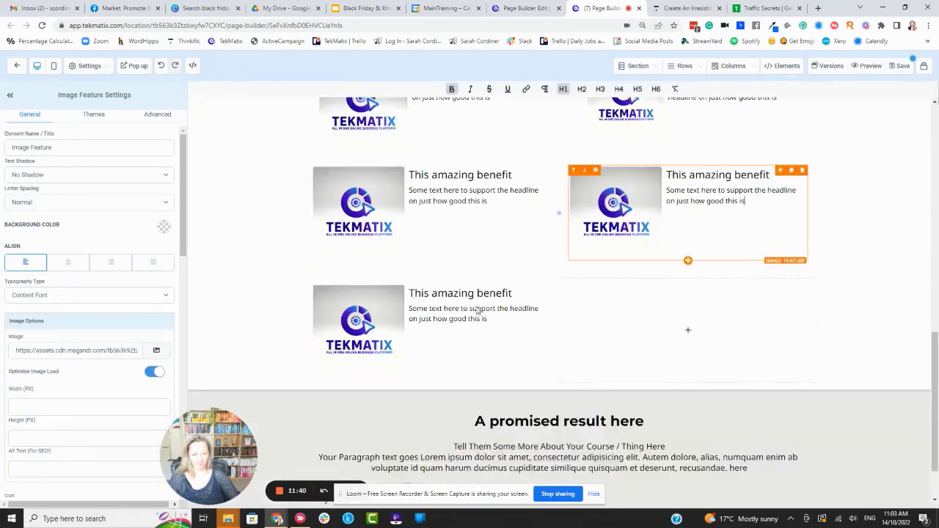
{"action": "left_click", "coordinate": [534, 221]}
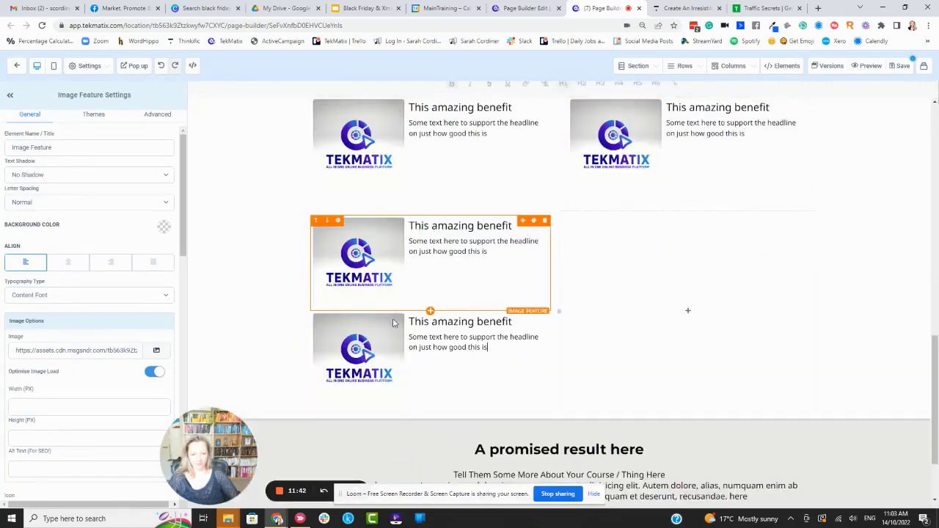
{"action": "left_click_drag", "start_coordinate": [594, 314], "coordinate": [683, 272]}
- Review the layout of the three benefit rows and the "A promised result here" section below them
{"action": "scroll", "coordinate": [660, 249], "scroll_direction": "up", "scroll_amount": 4}
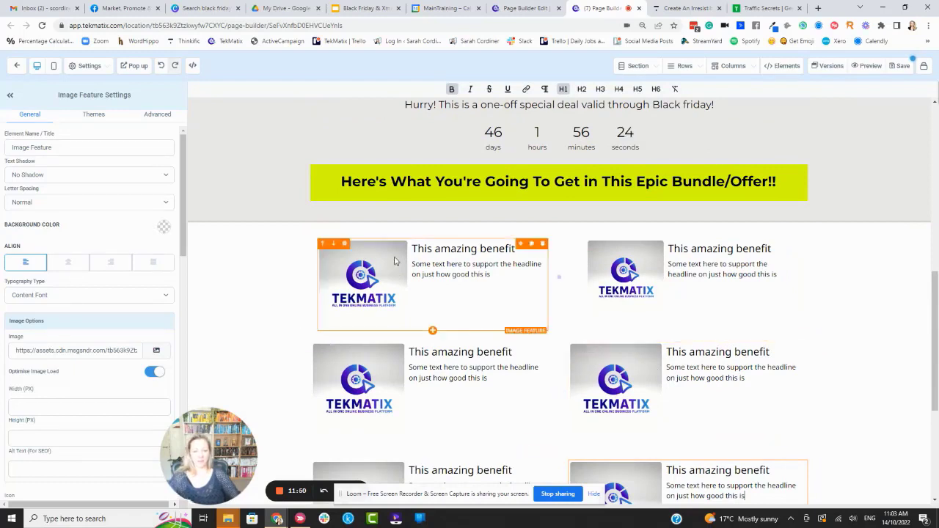
{"action": "scroll", "coordinate": [509, 350], "scroll_direction": "down", "scroll_amount": 1}
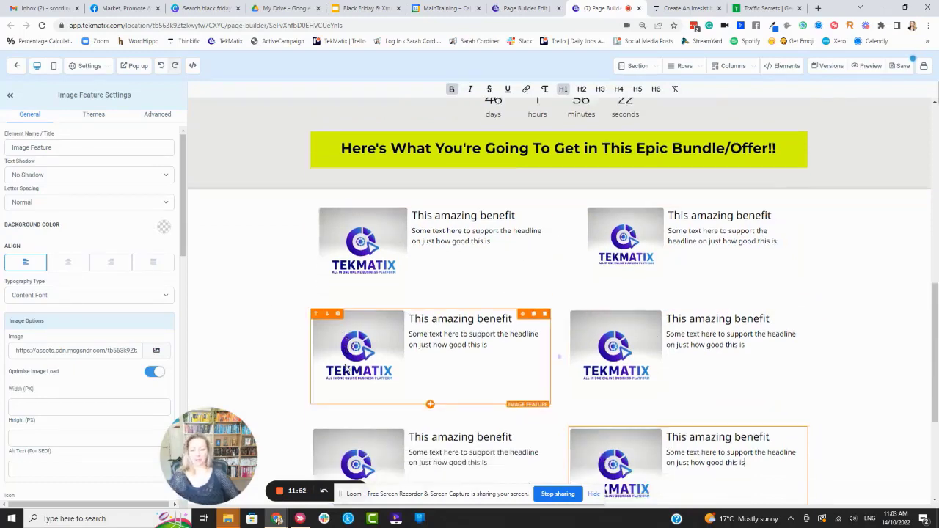
{"action": "scroll", "coordinate": [565, 345], "scroll_direction": "down", "scroll_amount": 1}
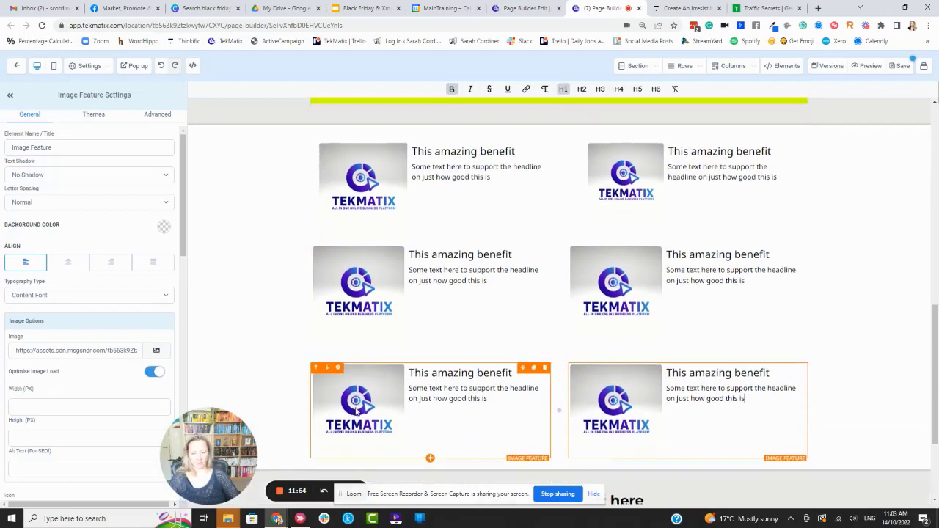
{"action": "scroll", "coordinate": [616, 308], "scroll_direction": "up", "scroll_amount": 2}
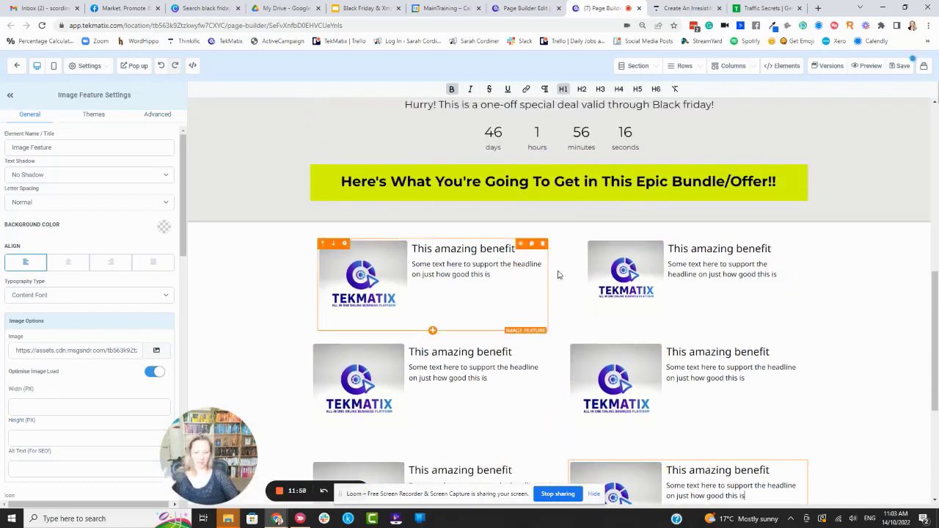
{"action": "scroll", "coordinate": [594, 270], "scroll_direction": "down", "scroll_amount": 1}
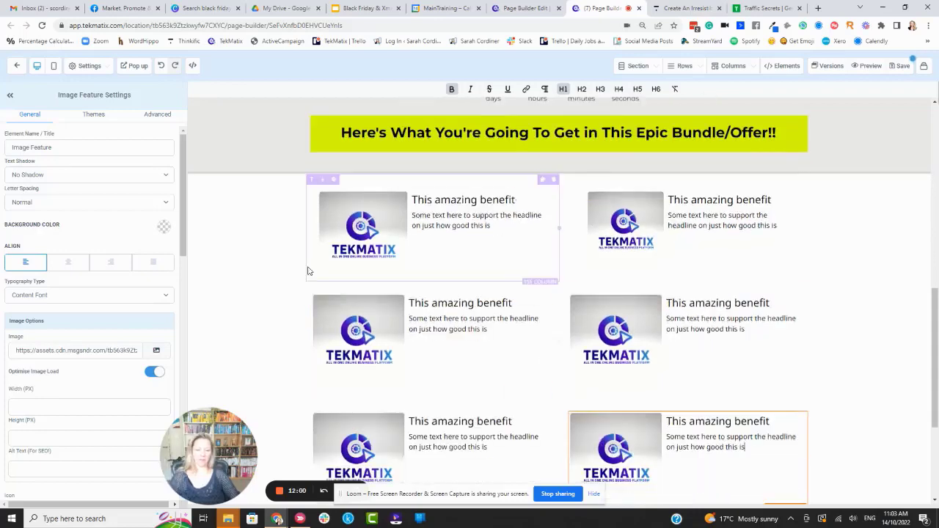
{"action": "scroll", "coordinate": [308, 269], "scroll_direction": "down", "scroll_amount": 2}
{"action": "scroll", "coordinate": [477, 259], "scroll_direction": "down", "scroll_amount": 1}
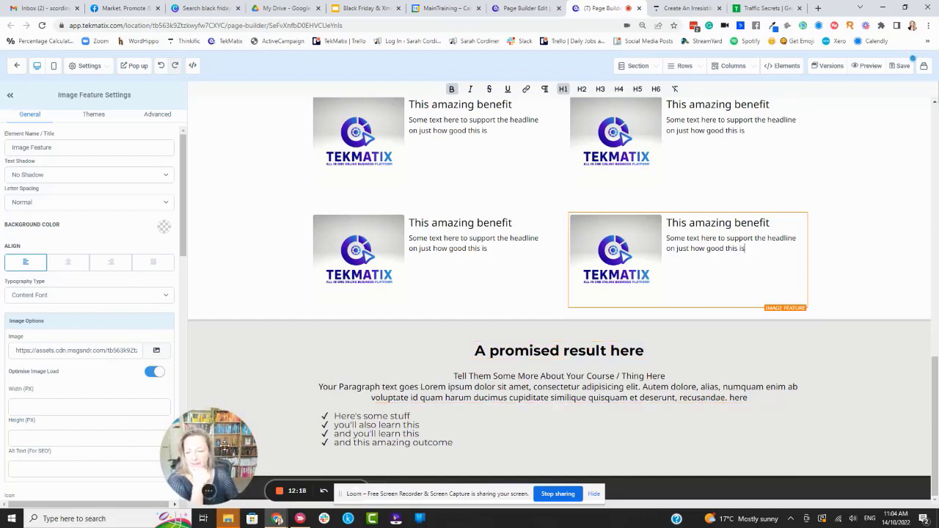
{"action": "left_click_drag", "start_coordinate": [188, 448], "coordinate": [137, 443]}
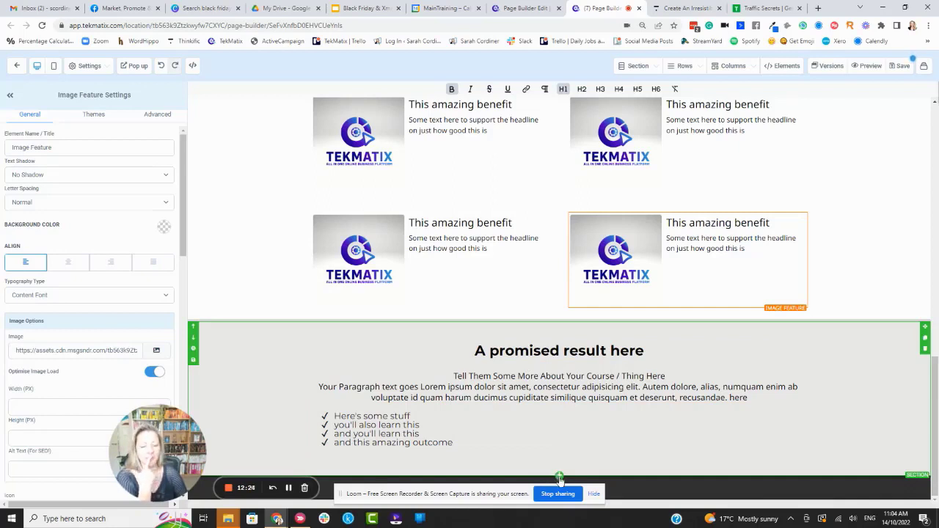
- Add a new medium-width section below the "A promised result here" section
{"action": "left_click", "coordinate": [559, 477]}
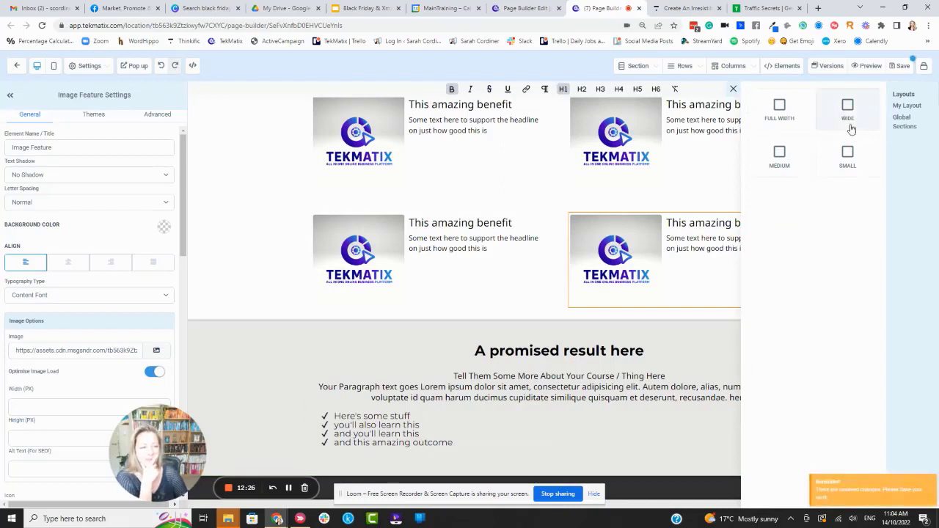
{"action": "left_click", "coordinate": [789, 163]}
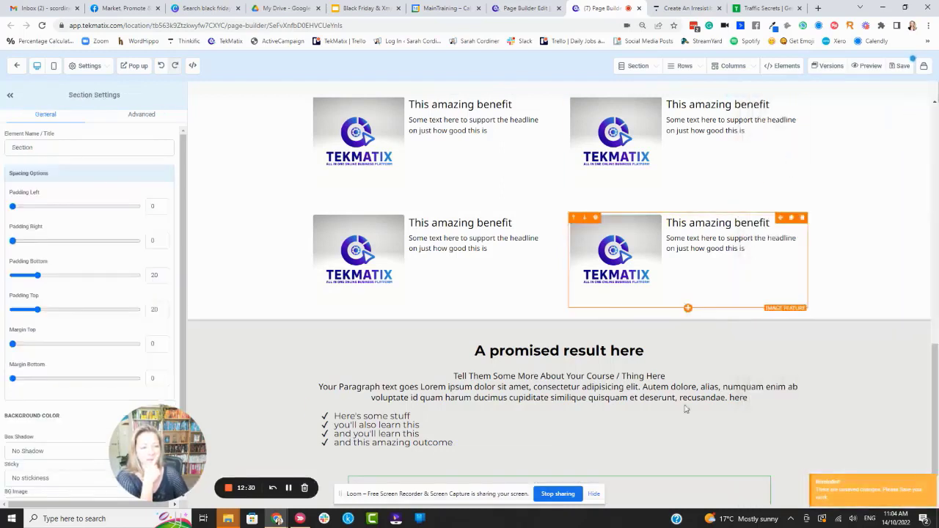
{"action": "scroll", "coordinate": [613, 448], "scroll_direction": "down", "scroll_amount": 1}
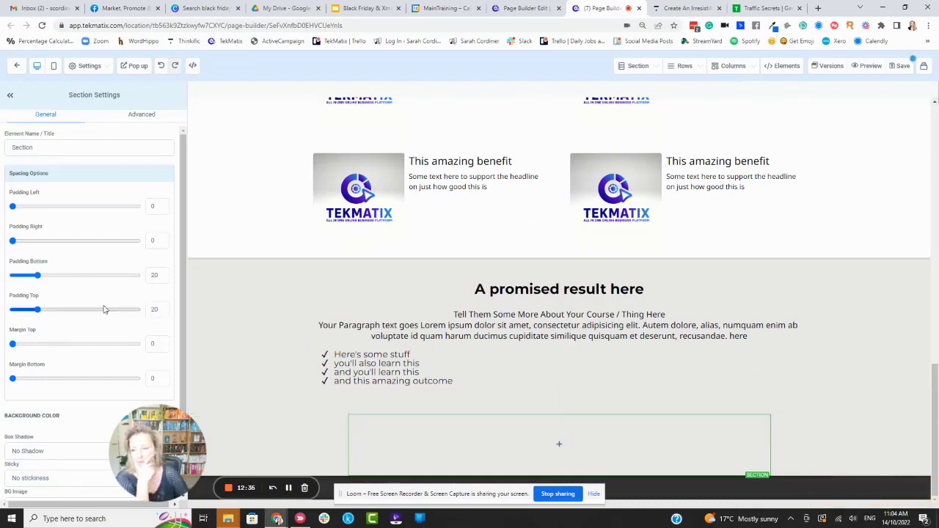
- Set the new section's background colour to white and open the row layout choices for it
{"action": "scroll", "coordinate": [104, 312], "scroll_direction": "down", "scroll_amount": 1}
{"action": "left_click", "coordinate": [166, 377]}
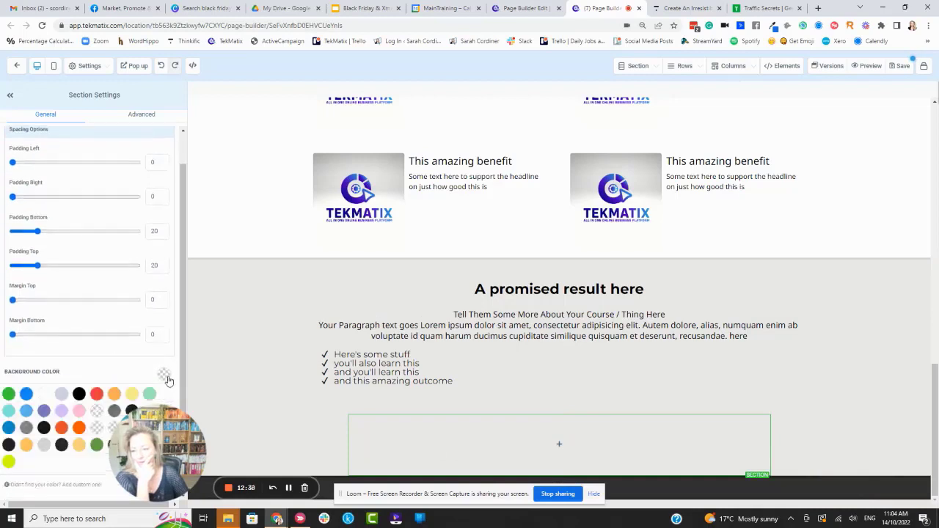
{"action": "left_click", "coordinate": [45, 396]}
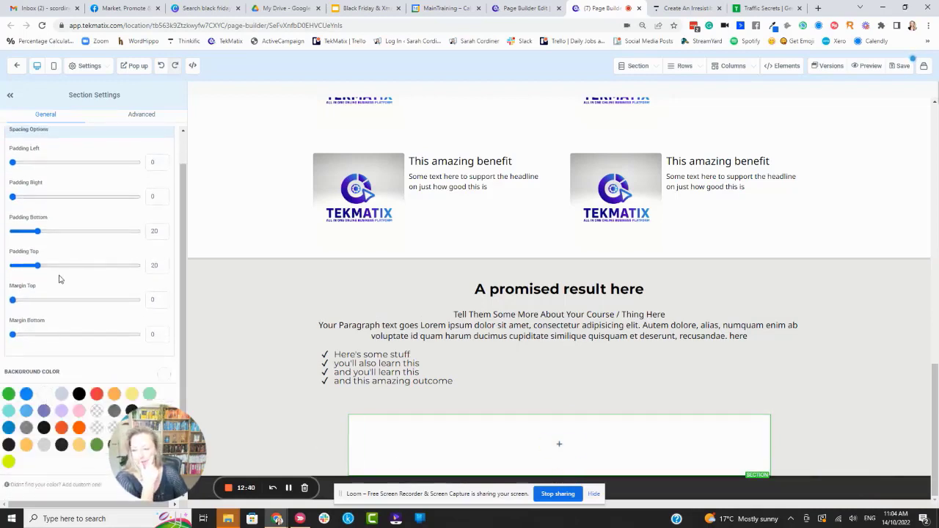
{"action": "scroll", "coordinate": [58, 273], "scroll_direction": "down", "scroll_amount": 3}
{"action": "mouse_move", "coordinate": [606, 461]}
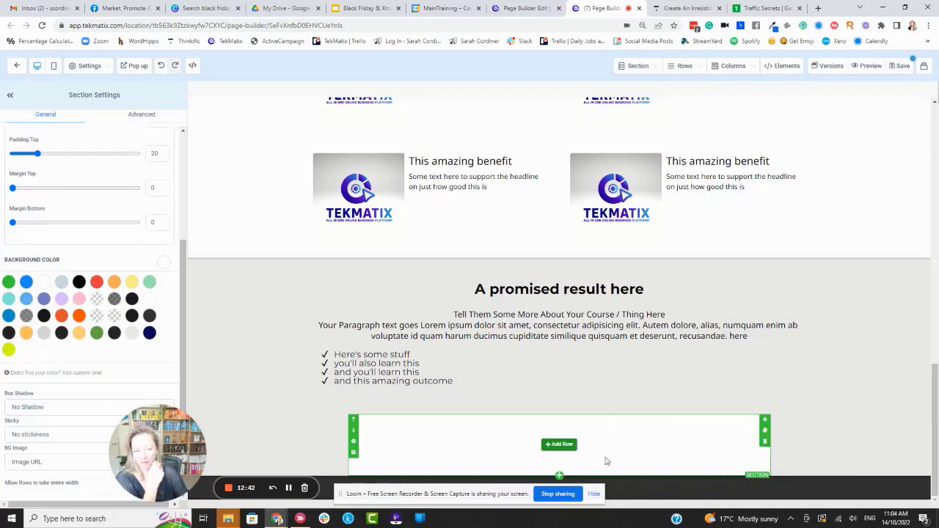
{"action": "left_click", "coordinate": [559, 445]}
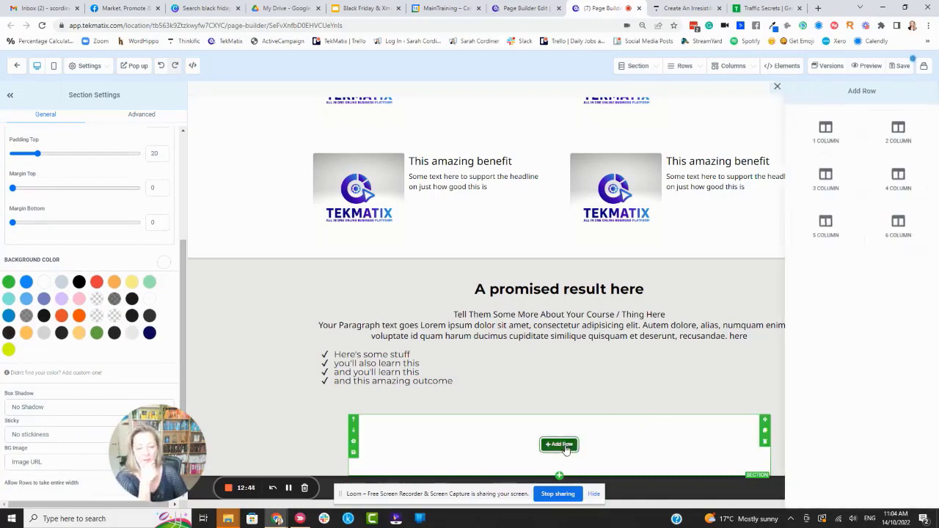
- Switch to the Traffic Secrets sales page and examine how its free bonus sections are laid out
{"action": "left_click", "coordinate": [767, 8]}
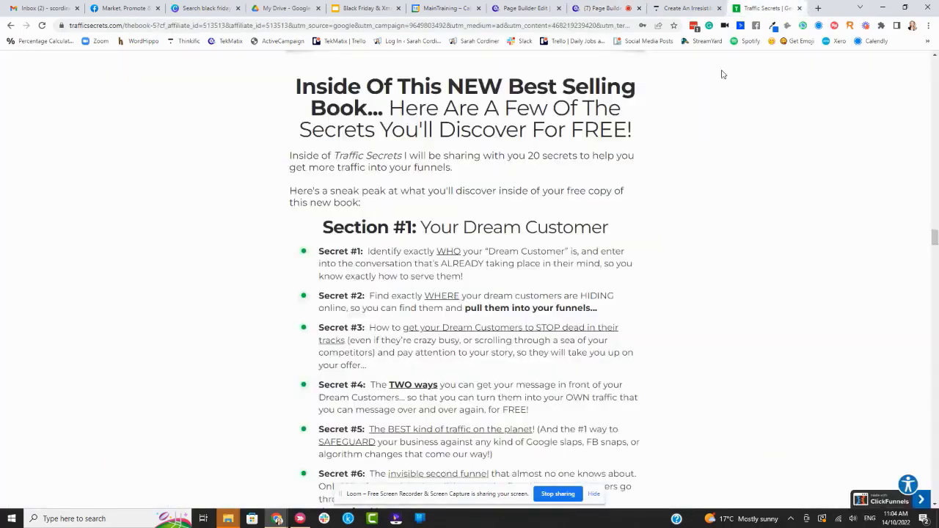
{"action": "scroll", "coordinate": [616, 229], "scroll_direction": "down", "scroll_amount": 15}
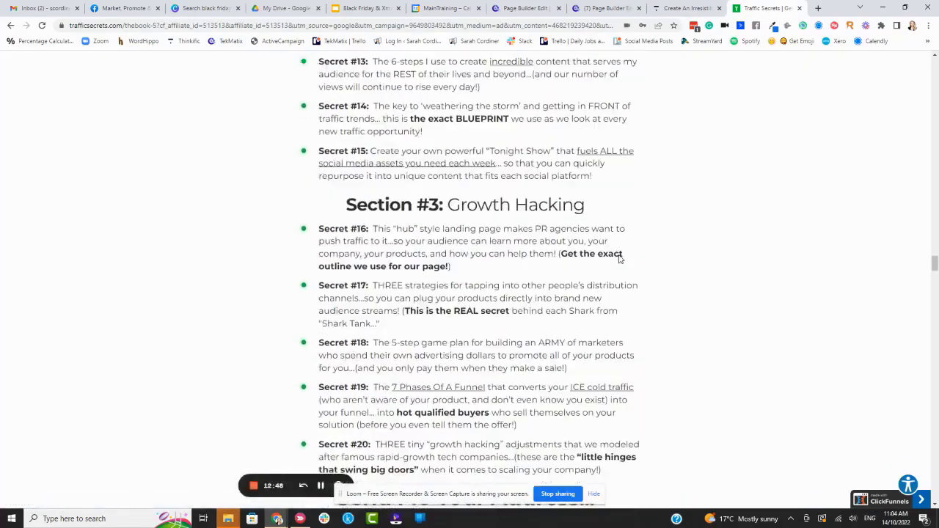
{"action": "scroll", "coordinate": [633, 266], "scroll_direction": "down", "scroll_amount": 15}
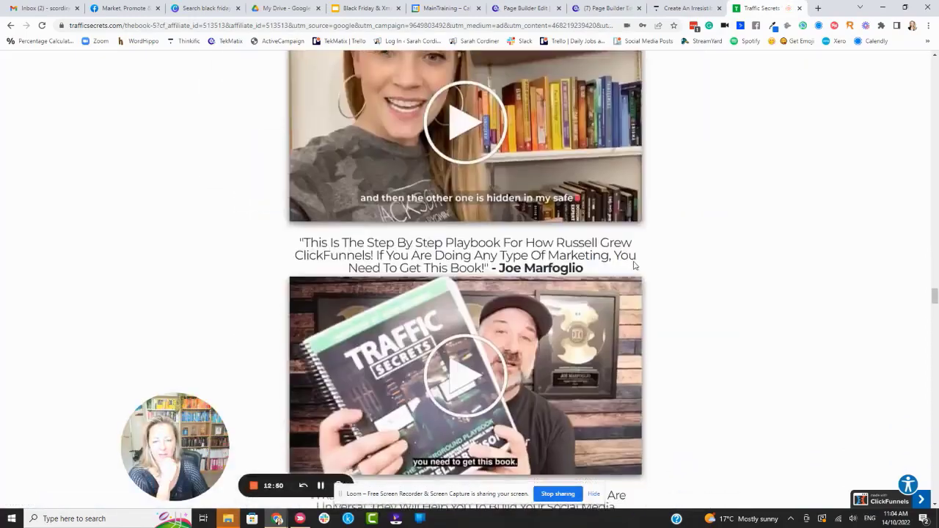
{"action": "scroll", "coordinate": [655, 272], "scroll_direction": "down", "scroll_amount": 8}
{"action": "scroll", "coordinate": [655, 271], "scroll_direction": "up", "scroll_amount": 2}
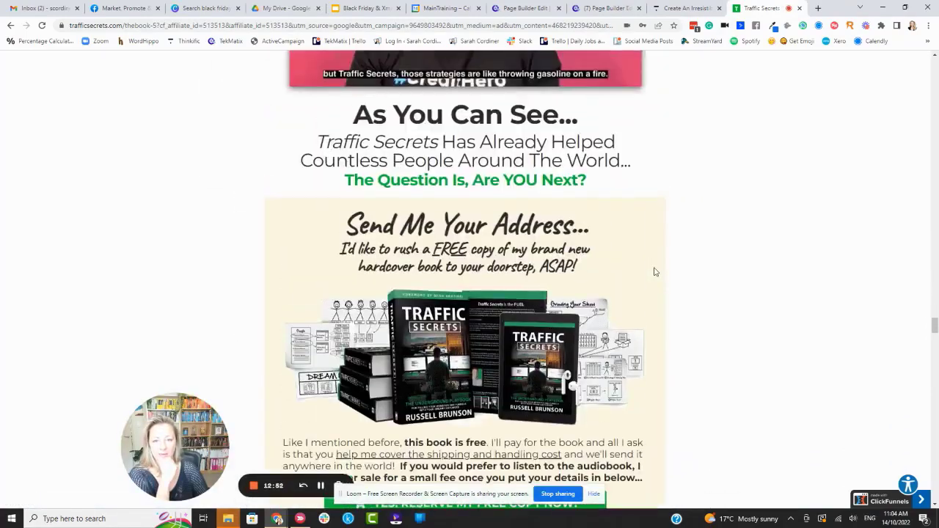
{"action": "scroll", "coordinate": [655, 271], "scroll_direction": "down", "scroll_amount": 5}
{"action": "scroll", "coordinate": [655, 271], "scroll_direction": "down", "scroll_amount": 1}
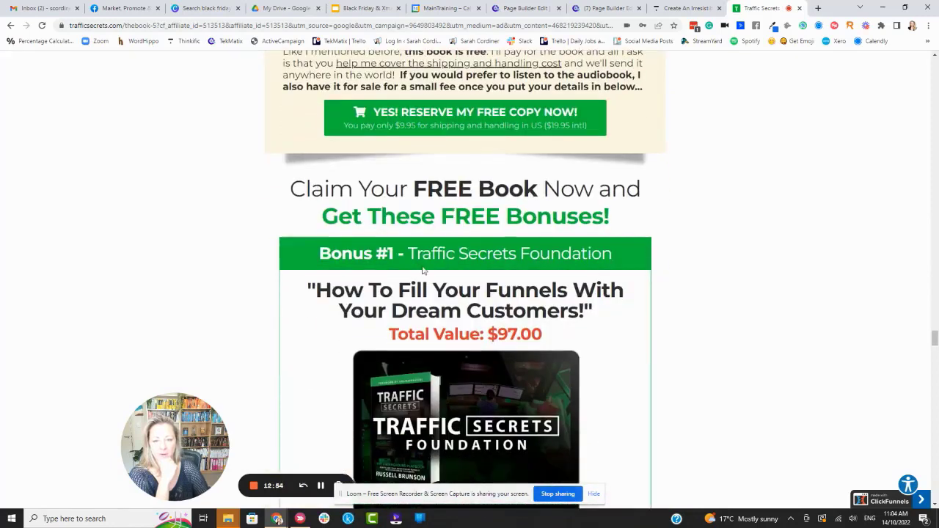
{"action": "scroll", "coordinate": [423, 271], "scroll_direction": "down", "scroll_amount": 1}
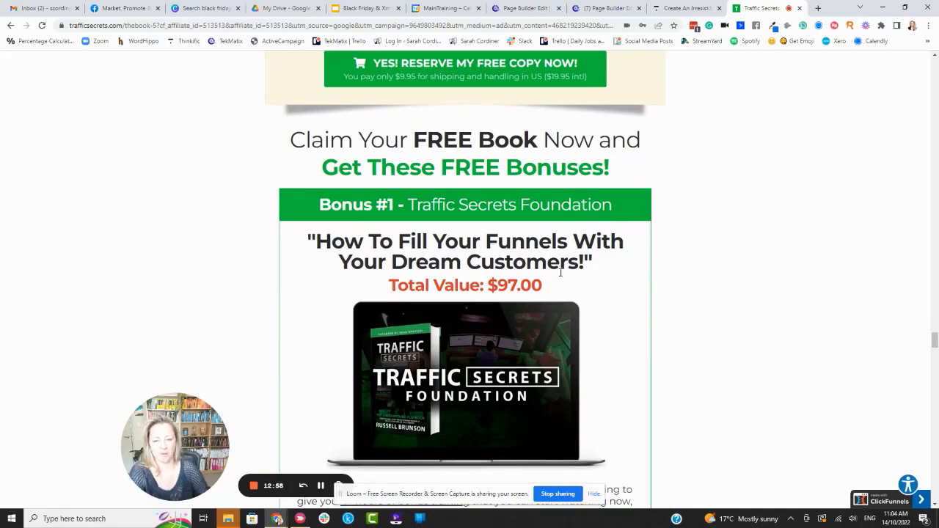
{"action": "scroll", "coordinate": [498, 284], "scroll_direction": "down", "scroll_amount": 7}
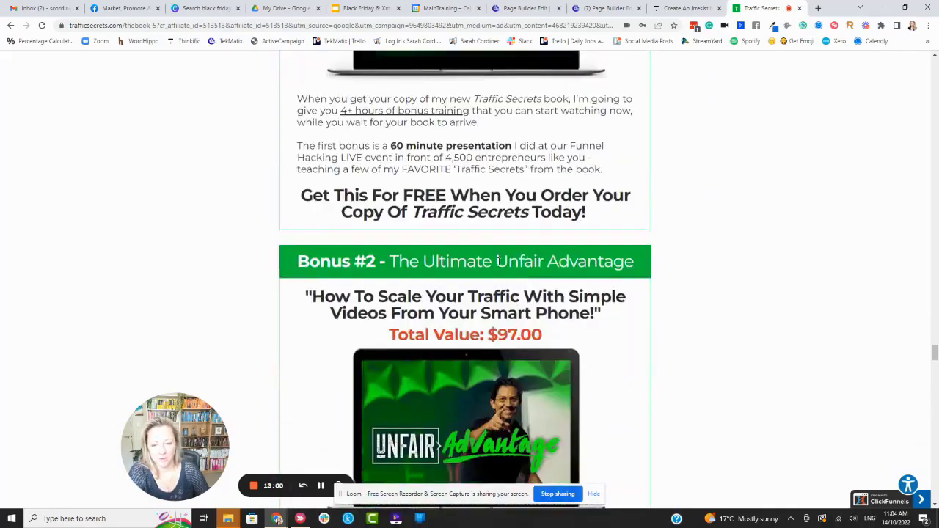
{"action": "scroll", "coordinate": [495, 275], "scroll_direction": "down", "scroll_amount": 6}
{"action": "scroll", "coordinate": [492, 229], "scroll_direction": "up", "scroll_amount": 14}
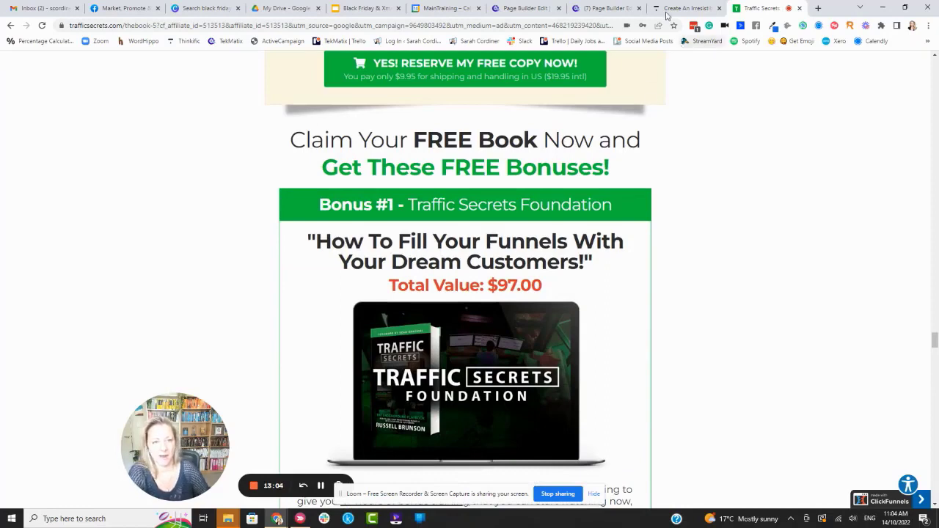
- Return to the TekMatix page builder and add a one-column row to the new white section
{"action": "left_click", "coordinate": [596, 8]}
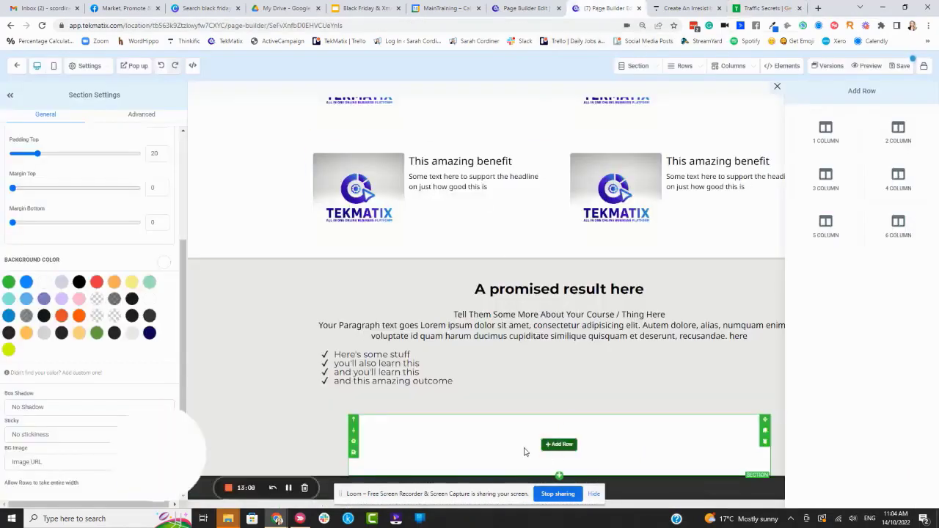
{"action": "left_click", "coordinate": [289, 490]}
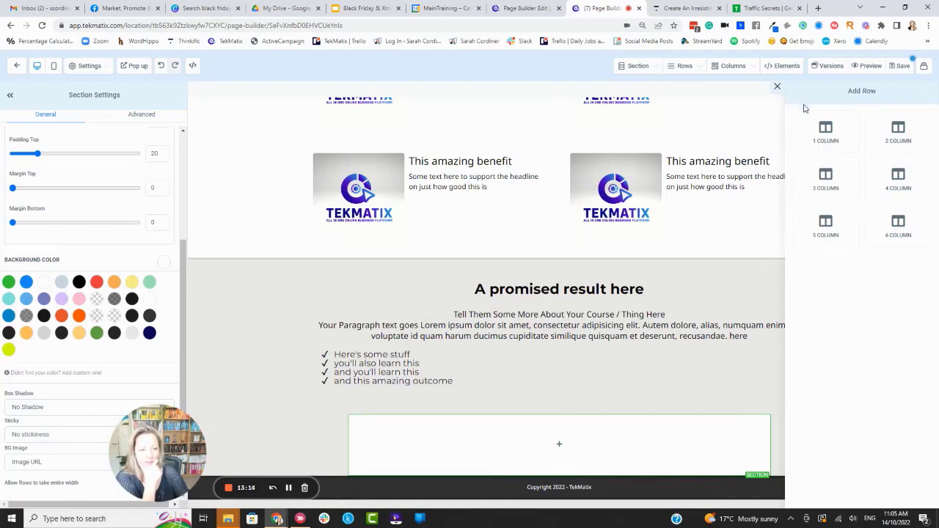
{"action": "mouse_move", "coordinate": [566, 431]}
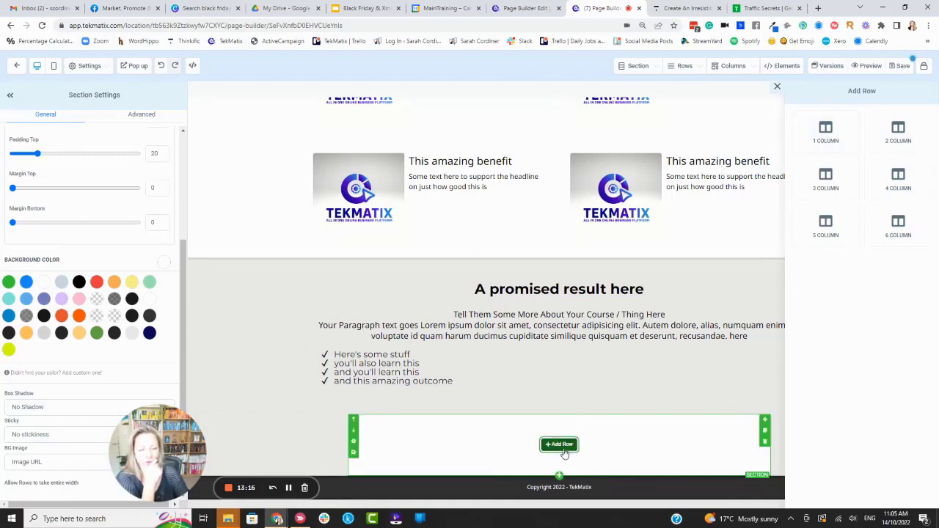
{"action": "left_click", "coordinate": [833, 131]}
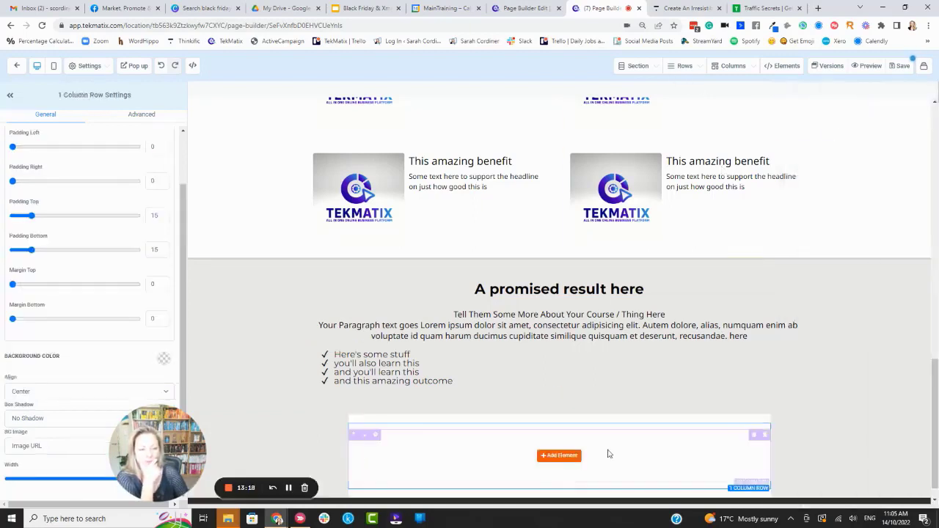
- Add a headline element to the new one-column row and replace its placeholder text with "XYZ Product"
{"action": "left_click", "coordinate": [562, 457]}
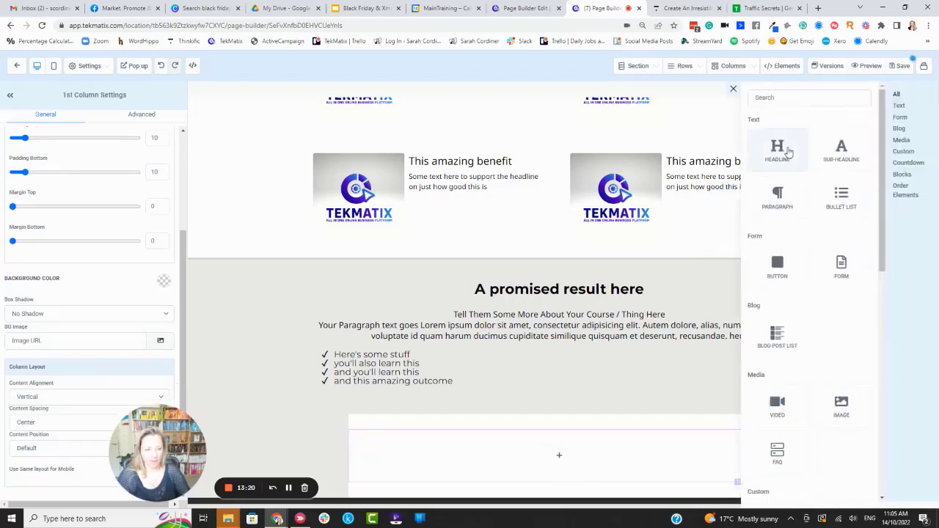
{"action": "left_click", "coordinate": [787, 151]}
{"action": "key", "text": "BackSpace"}
{"action": "key", "text": "BackSpace"}
{"action": "key", "text": "BackSpace"}
{"action": "key", "text": "BackSpace"}
{"action": "key", "text": "BackSpace"}
{"action": "key", "text": "BackSpace"}
{"action": "key", "text": "BackSpace"}
{"action": "key", "text": "BackSpace"}
{"action": "key", "text": "BackSpace"}
{"action": "key", "text": "BackSpace"}
{"action": "key", "text": "BackSpace"}
{"action": "key", "text": "BackSpace"}
{"action": "key", "text": "BackSpace"}
{"action": "key", "text": "BackSpace"}
{"action": "key", "text": "BackSpace"}
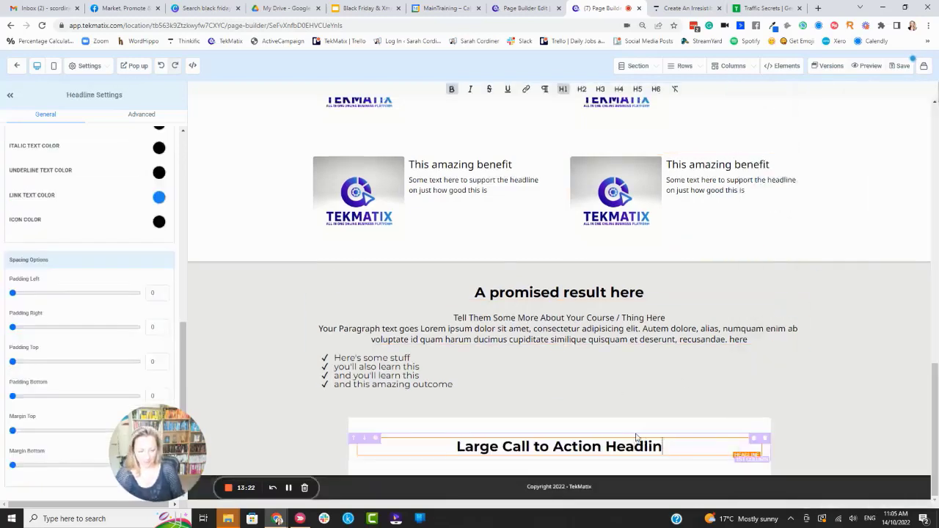
{"action": "key", "text": "BackSpace"}
{"action": "key", "text": "BackSpace"}
{"action": "key", "text": "BackSpace"}
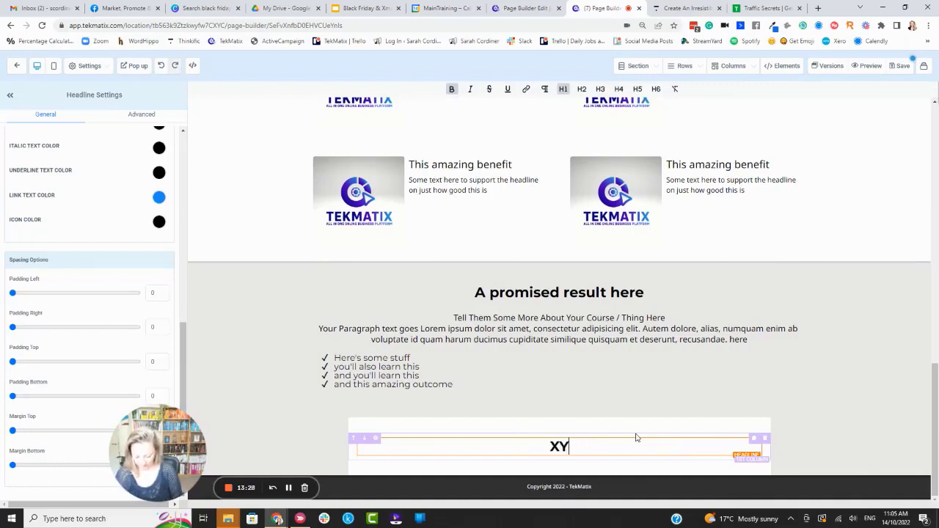
{"action": "type", "text": "uct"}
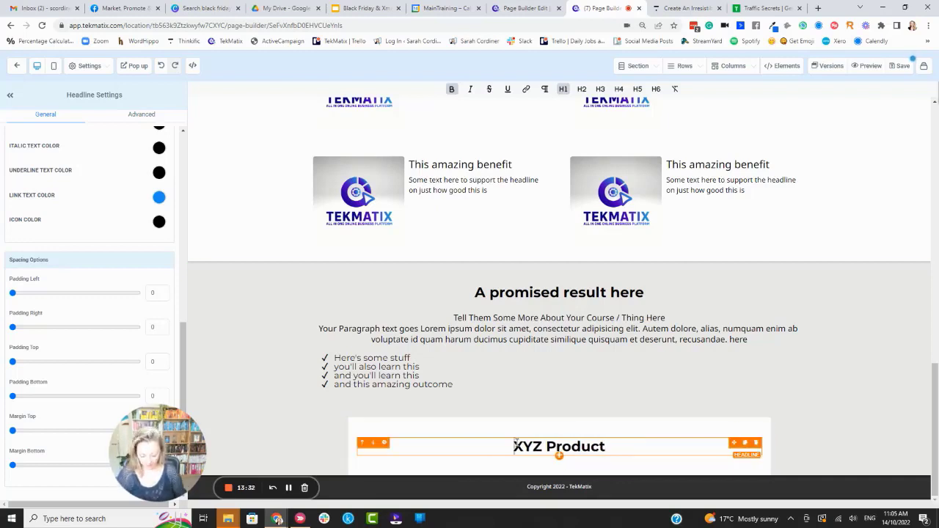
- Prefix the new headline's text so it reads "BONUS #1 - XYZ Product"
{"action": "type", "text": "BONUS "}
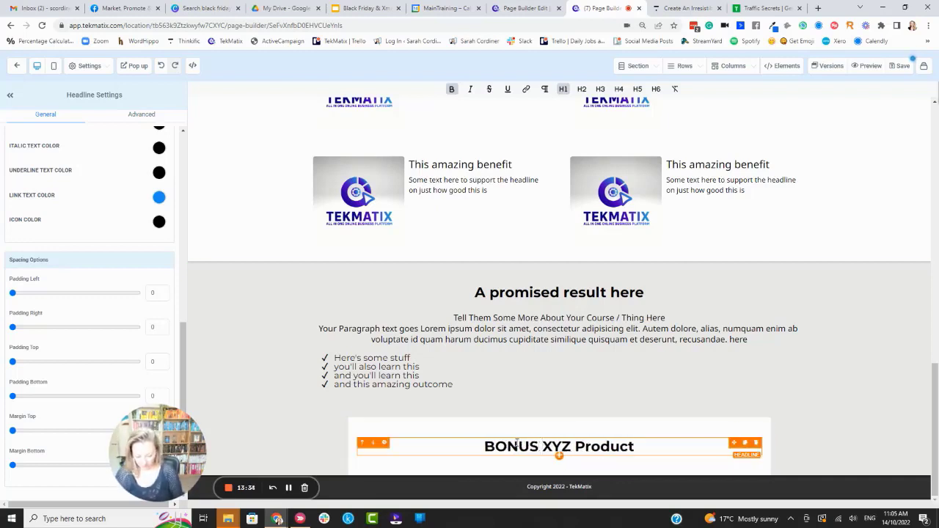
{"action": "type", "text": "£1"}
{"action": "key", "text": "BackSpace"}
{"action": "key", "text": "BackSpace"}
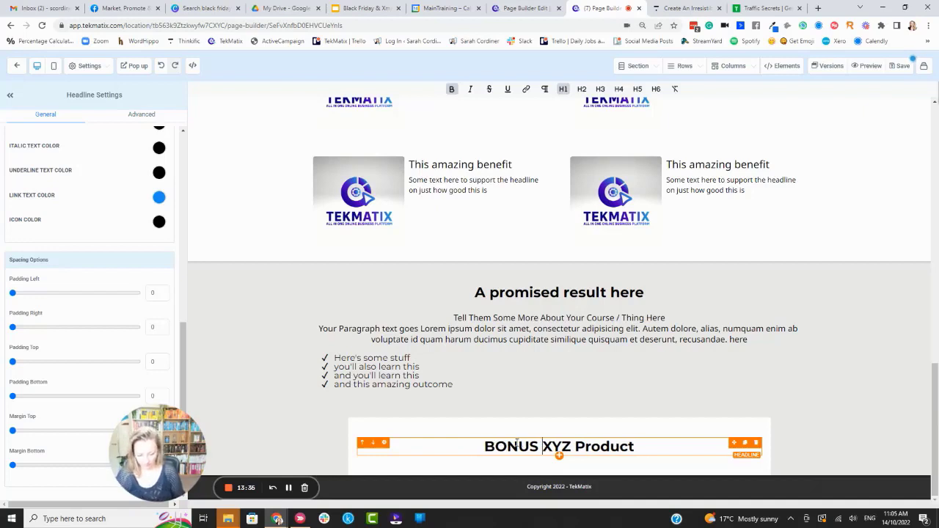
{"action": "type", "text": "3"}
{"action": "key", "text": "BackSpace"}
{"action": "type", "text": "~"}
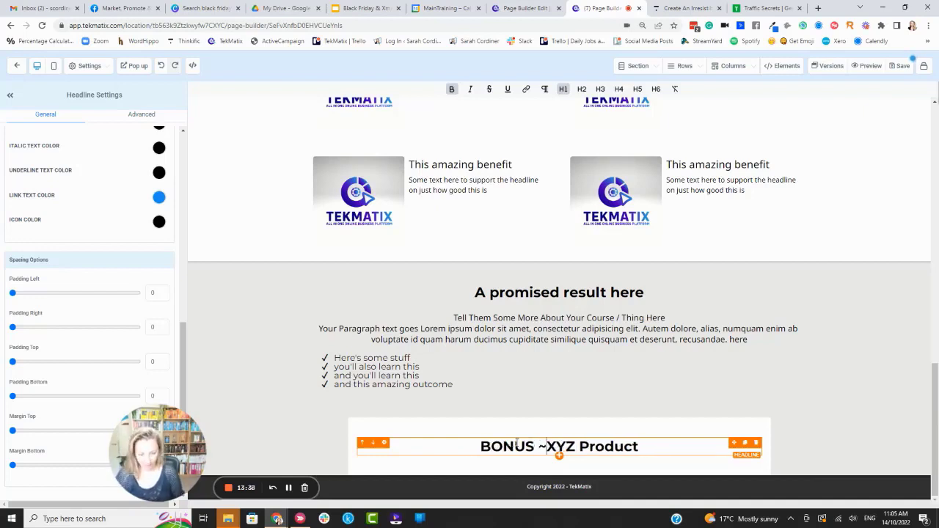
{"action": "key", "text": "BackSpace"}
{"action": "type", "text": "#"}
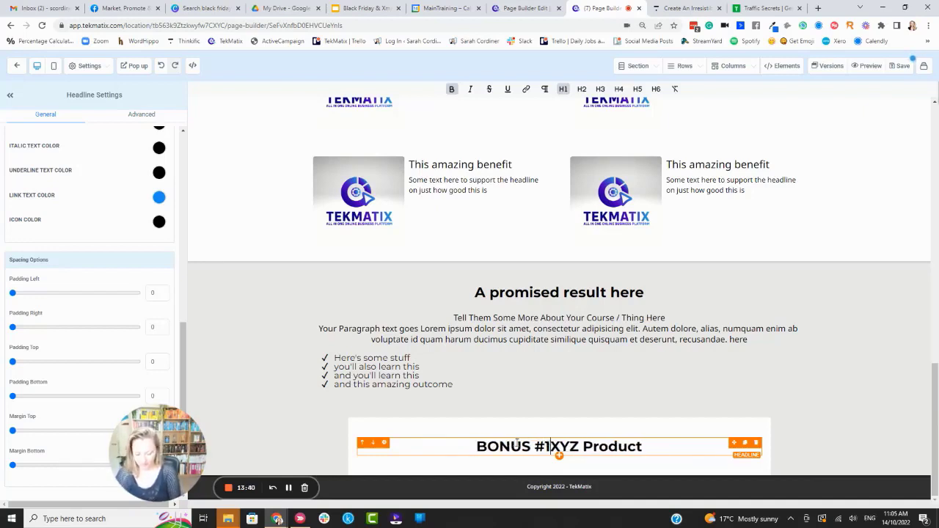
{"action": "type", "text": "1 -"}
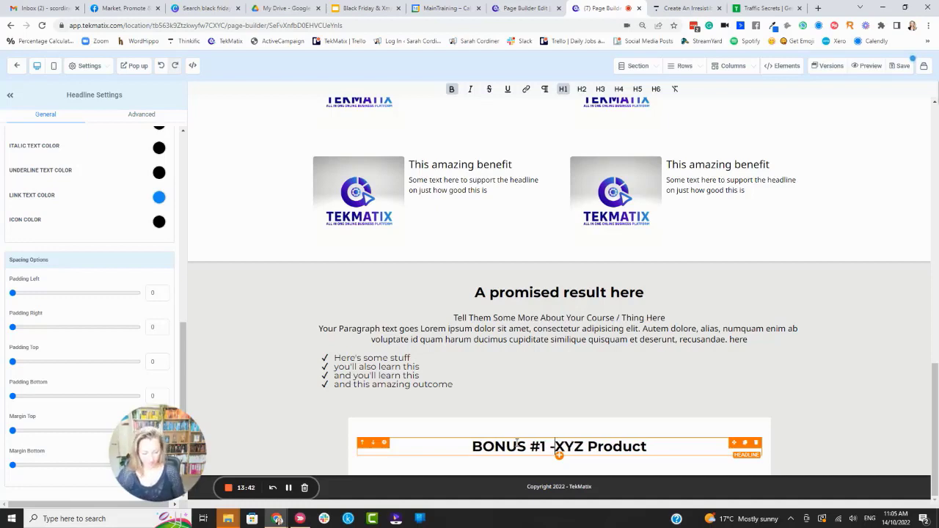
{"action": "left_click", "coordinate": [670, 437]}
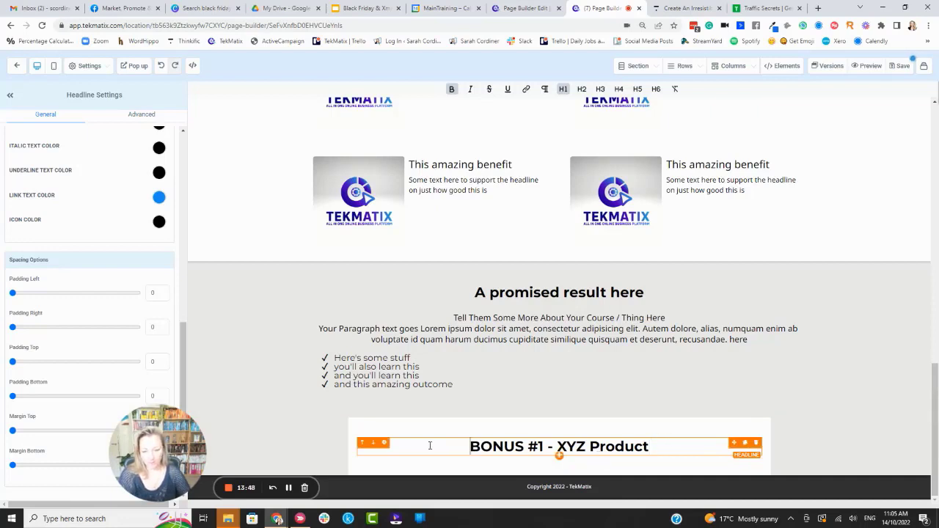
- Set the "BONUS #1 - XYZ Product" headline's background colour to the lime yellow custom swatch
{"action": "scroll", "coordinate": [110, 183], "scroll_direction": "up", "scroll_amount": 3}
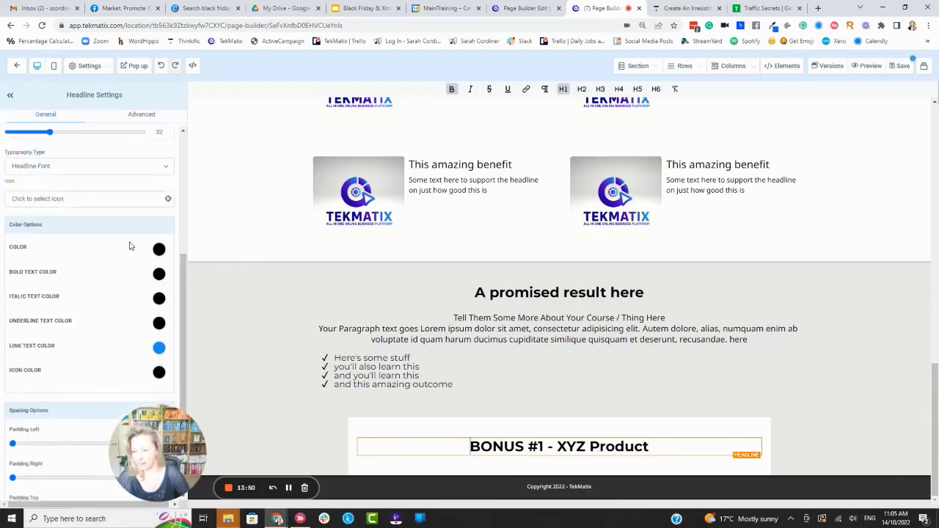
{"action": "scroll", "coordinate": [129, 247], "scroll_direction": "up", "scroll_amount": 4}
{"action": "left_click", "coordinate": [164, 179]}
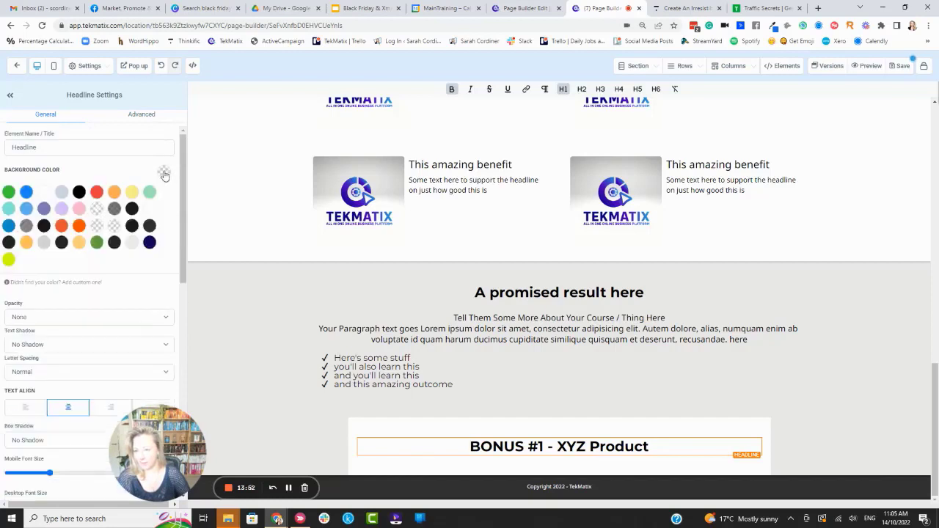
{"action": "left_click", "coordinate": [8, 259]}
{"action": "triple_click", "coordinate": [774, 378]}
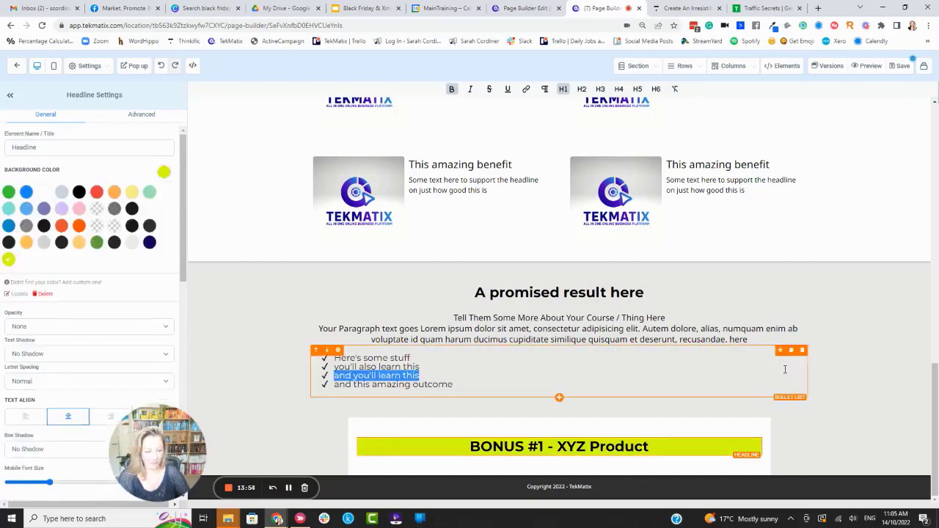
- Add a paragraph element below the bonus headline and set its desktop font size to 16
{"action": "left_click", "coordinate": [560, 456]}
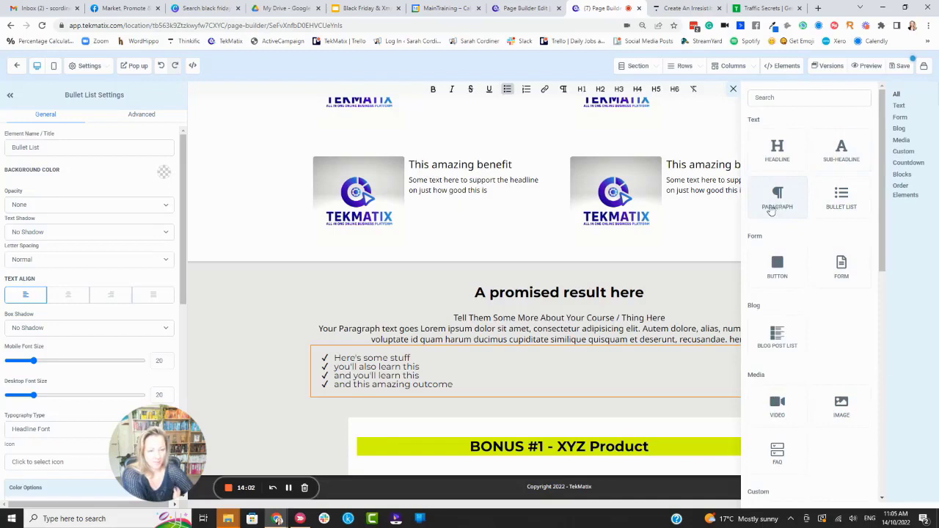
{"action": "left_click_drag", "start_coordinate": [771, 211], "coordinate": [555, 463]}
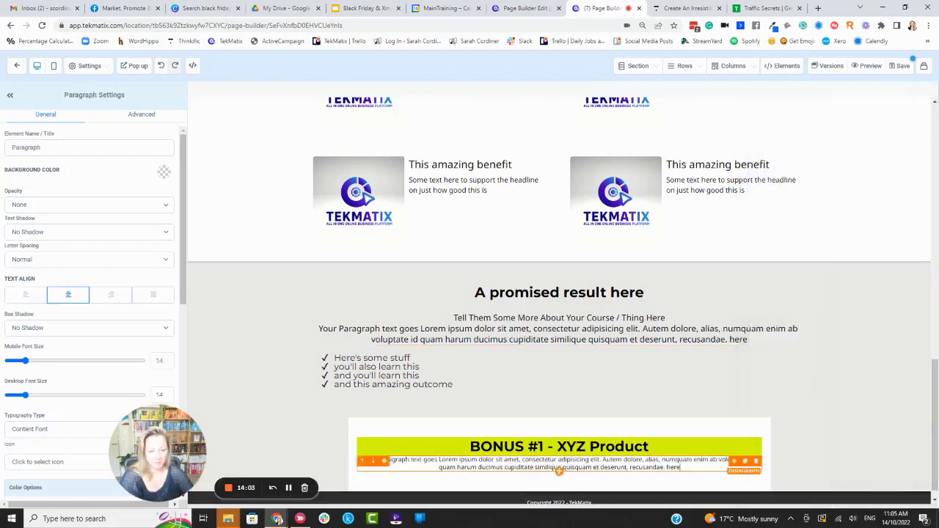
{"action": "triple_click", "coordinate": [408, 461]}
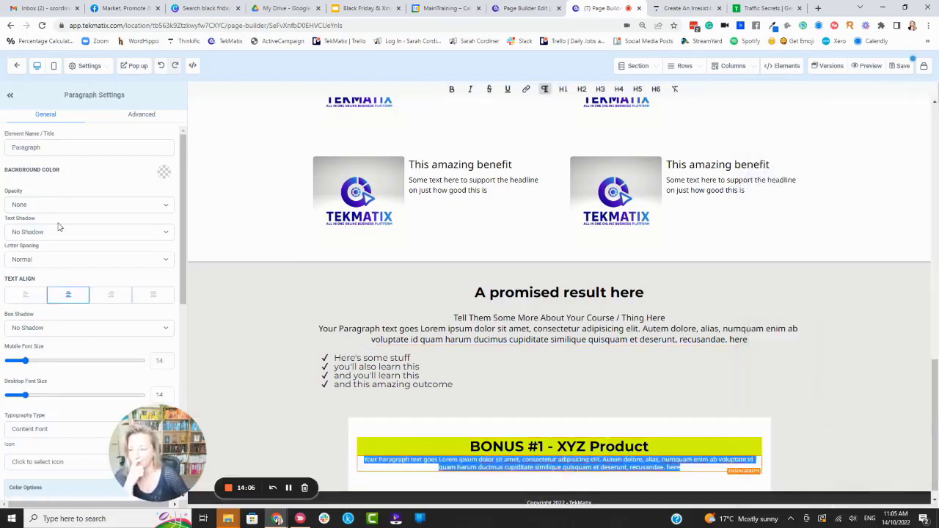
{"action": "scroll", "coordinate": [73, 334], "scroll_direction": "down", "scroll_amount": 10}
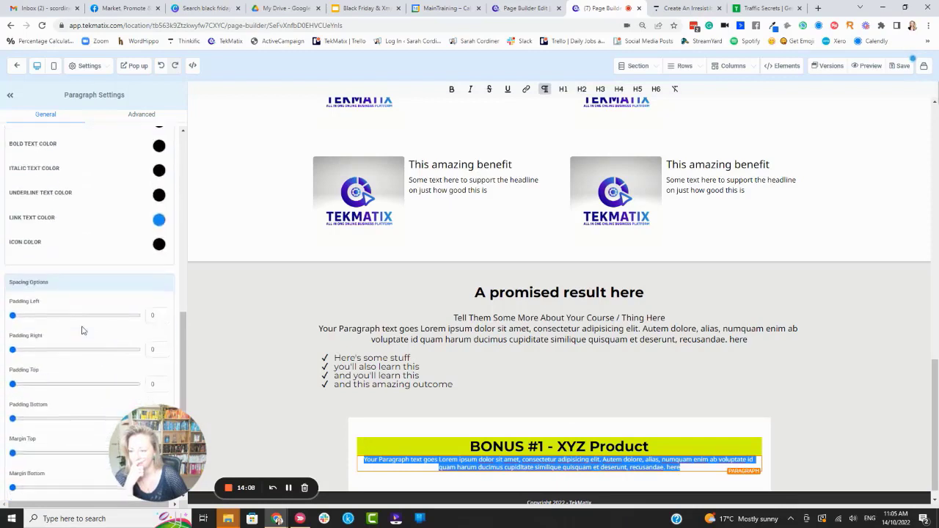
{"action": "scroll", "coordinate": [73, 308], "scroll_direction": "up", "scroll_amount": 8}
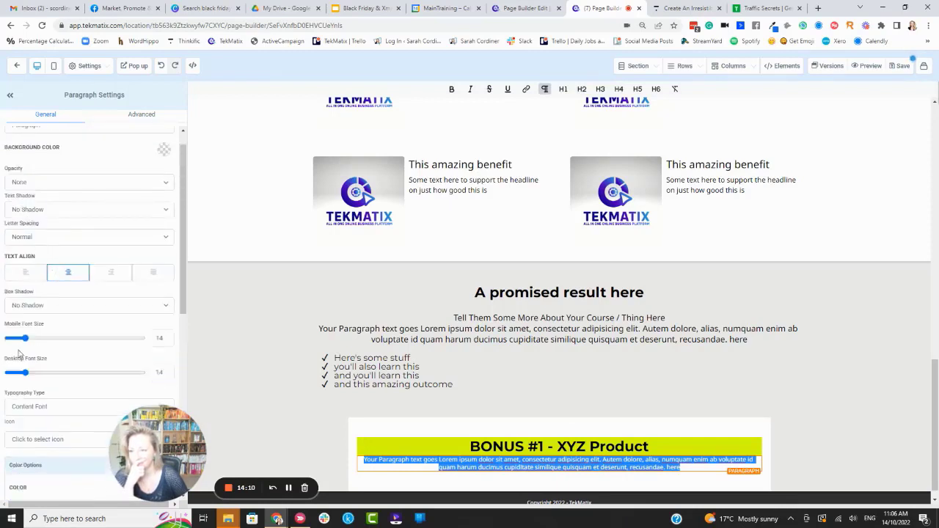
{"action": "mouse_move", "coordinate": [27, 375]}
{"action": "left_mouse_down"}
{"action": "mouse_move", "coordinate": [36, 377]}
{"action": "mouse_move", "coordinate": [29, 374]}
{"action": "left_mouse_up"}
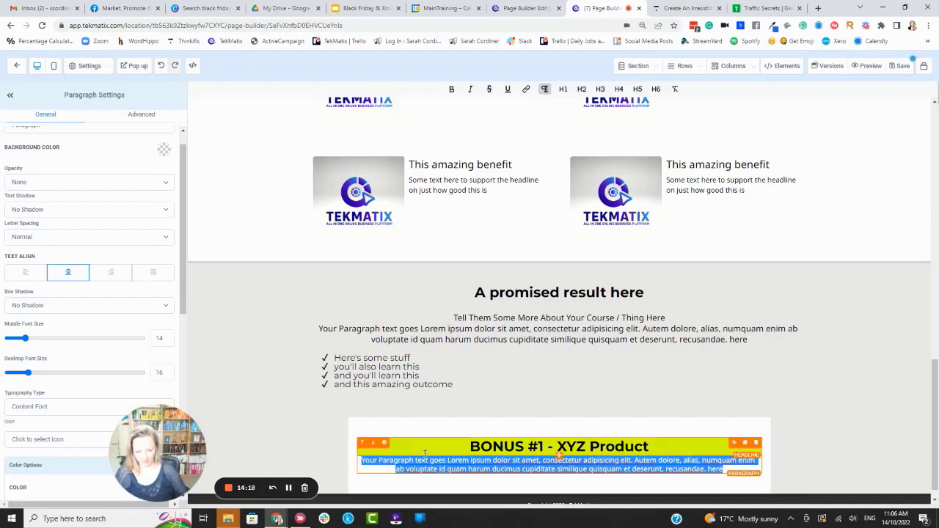
- Insert the line "Describe the bonus they get here and why it will help them." above the bonus paragraph's placeholder text
{"action": "left_click", "coordinate": [397, 468]}
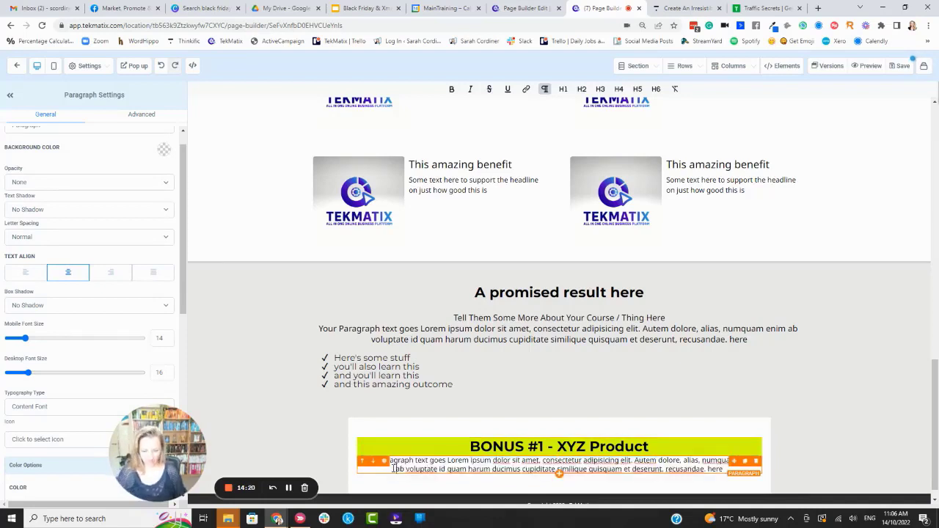
{"action": "key", "text": "Return"}
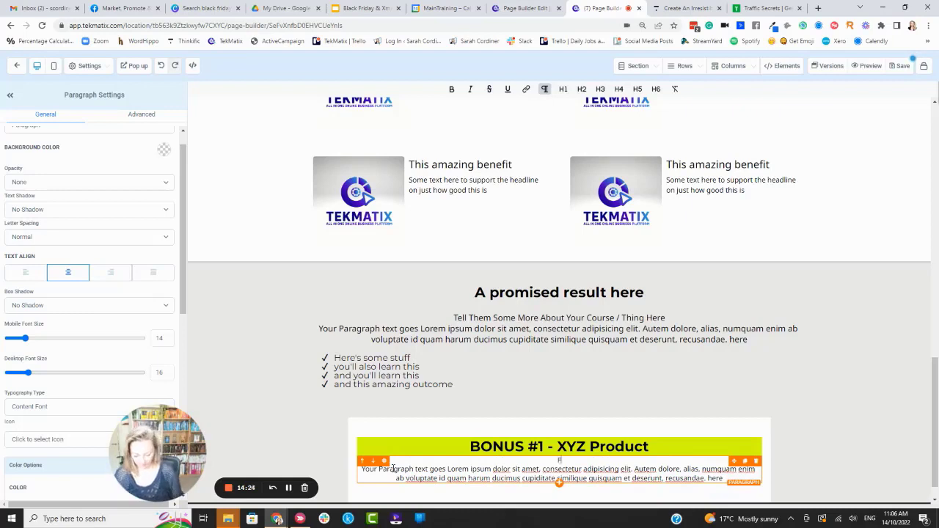
{"action": "type", "text": "Describe the "}
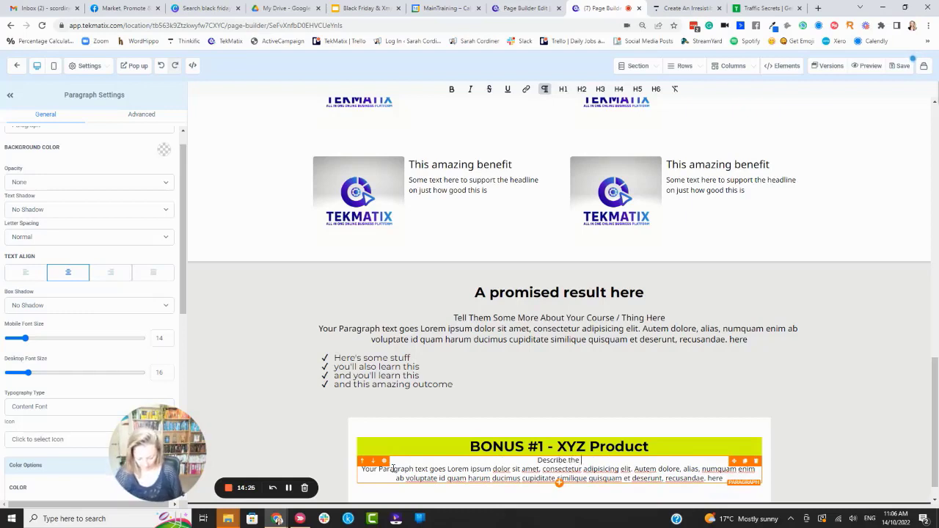
{"action": "type", "text": "bonus they"}
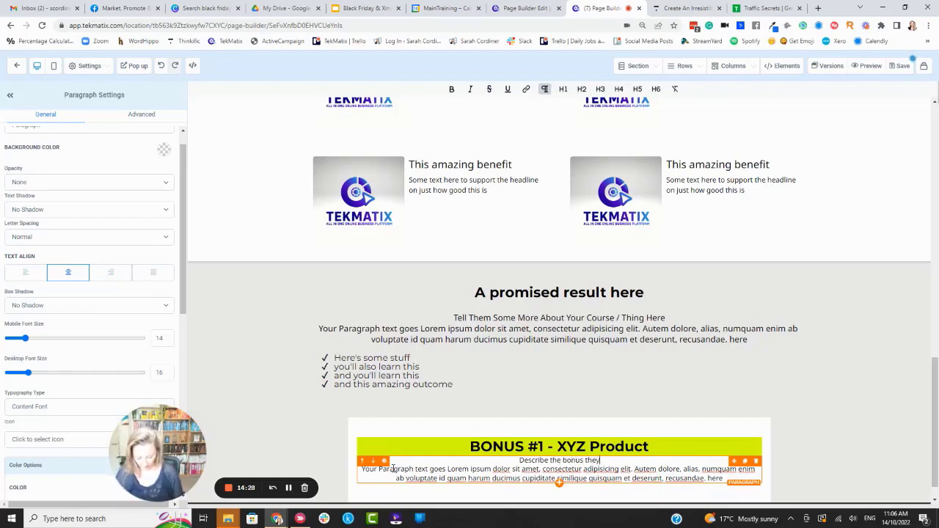
{"action": "type", "text": " get"}
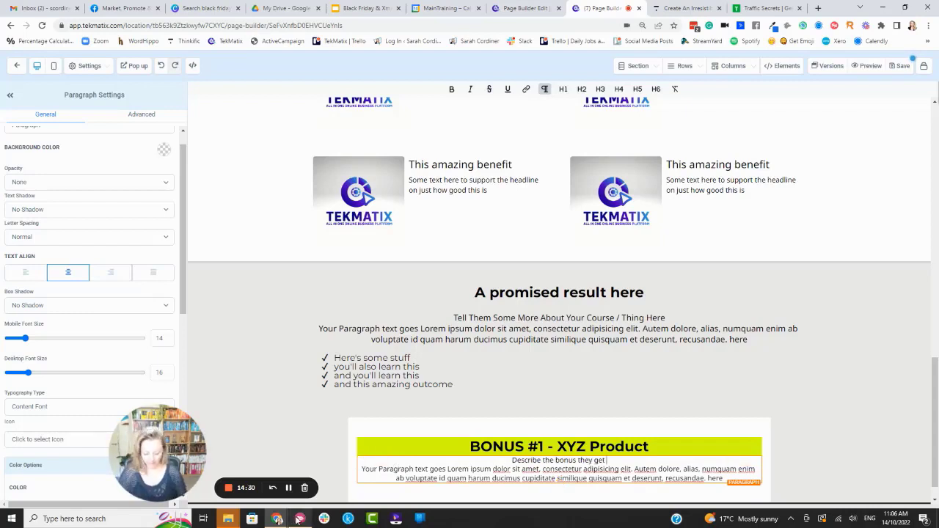
{"action": "type", "text": " here and "}
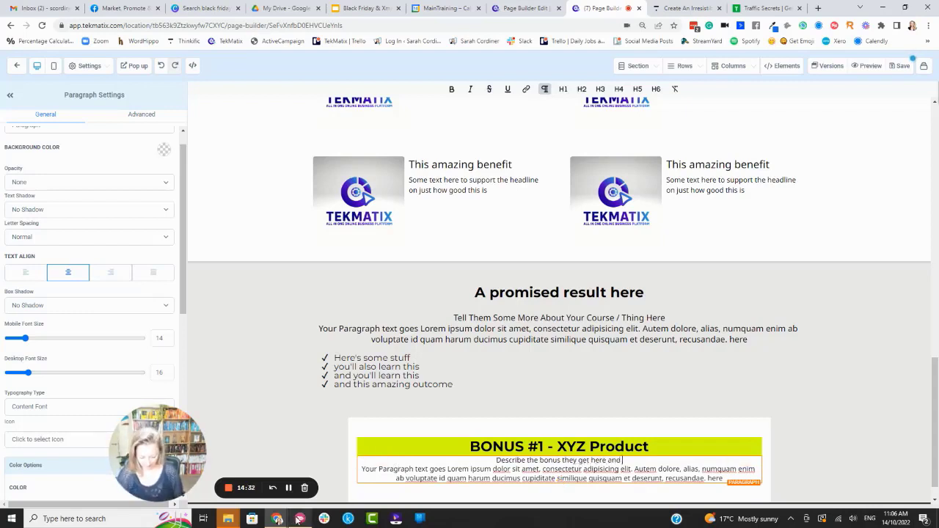
{"action": "type", "text": "why it will h"}
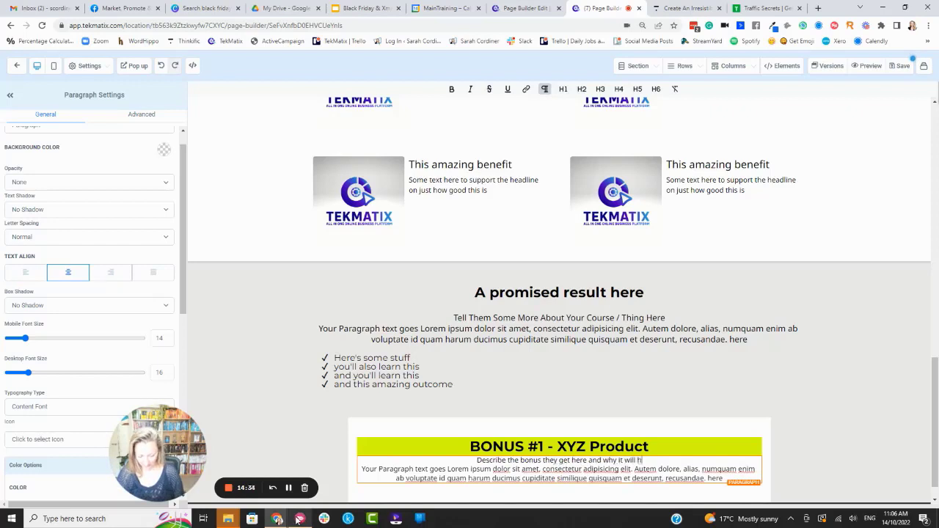
{"action": "type", "text": "elp them."}
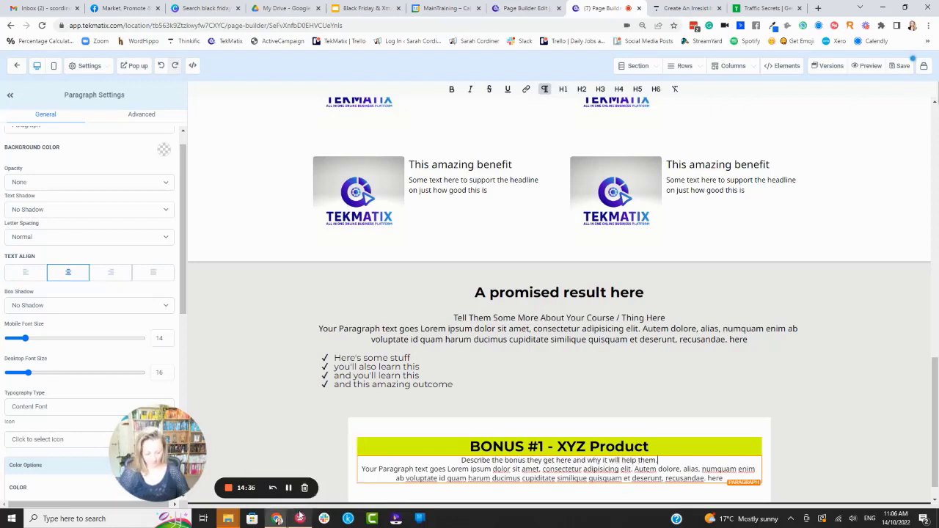
- Add an image element below the bonus paragraph
{"action": "scroll", "coordinate": [559, 427], "scroll_direction": "down", "scroll_amount": 1}
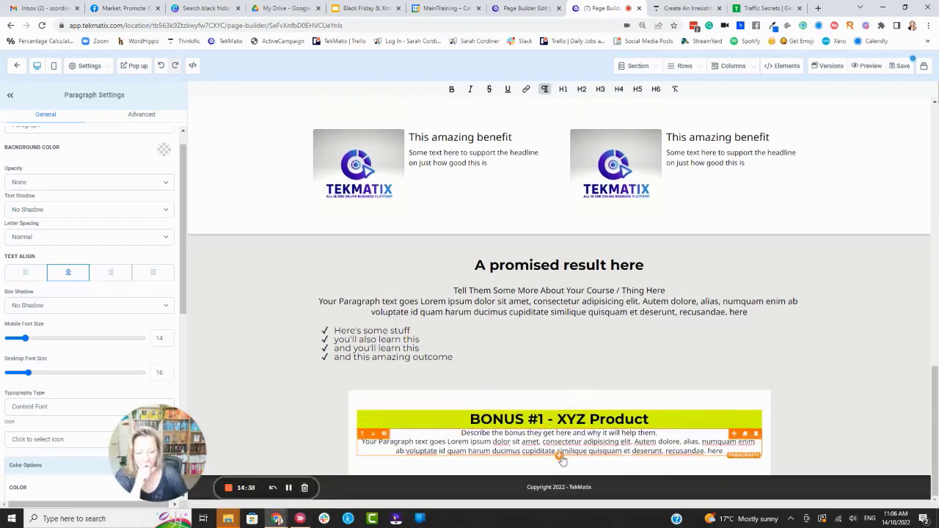
{"action": "left_click", "coordinate": [560, 457]}
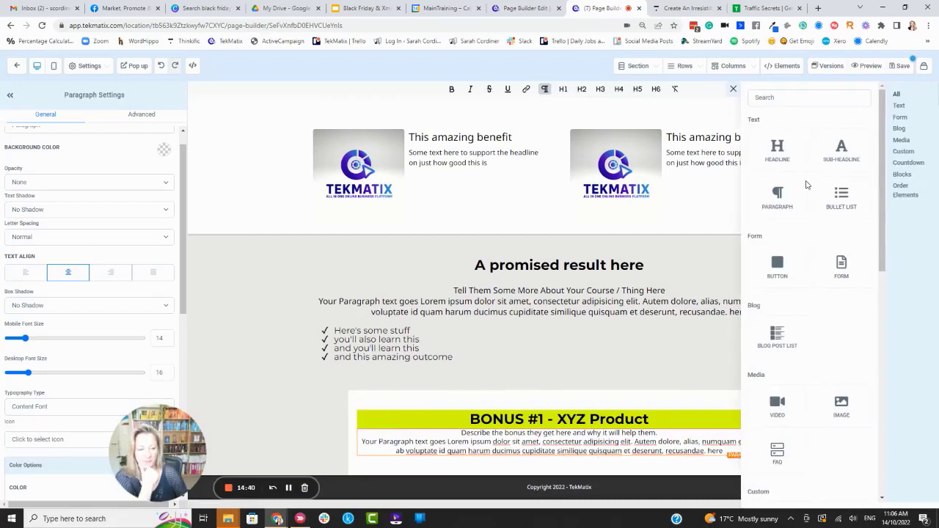
{"action": "left_click", "coordinate": [841, 403]}
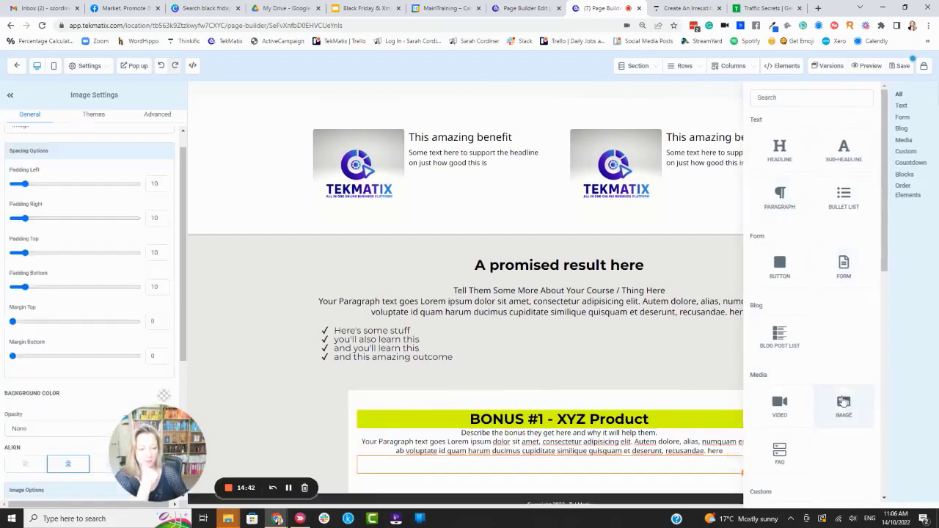
{"action": "scroll", "coordinate": [574, 462], "scroll_direction": "down", "scroll_amount": 3}
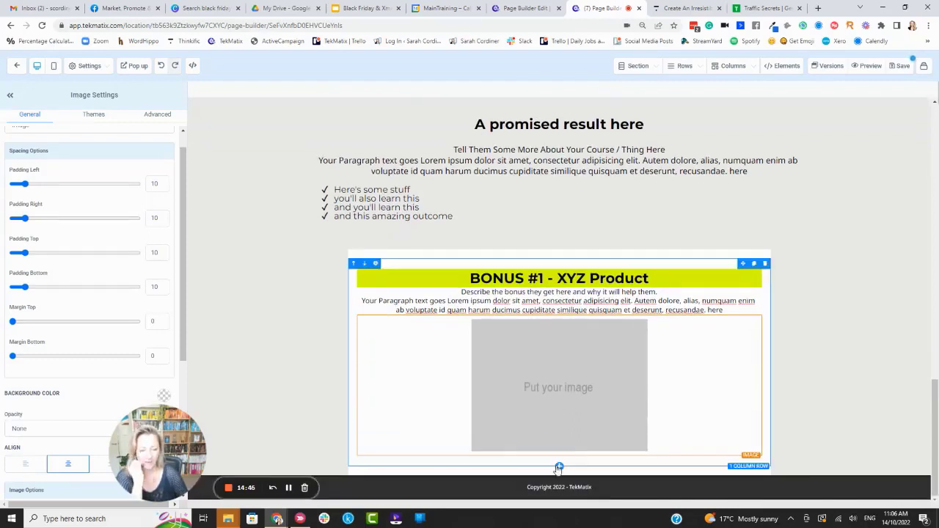
- Set the bonus paragraph's top margin to 13 and its bottom margin to 12
{"action": "left_click", "coordinate": [509, 300]}
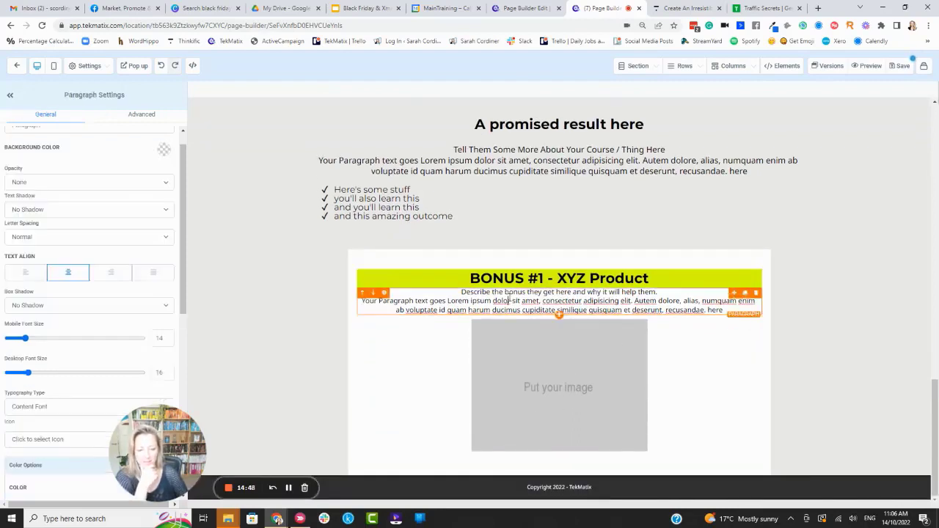
{"action": "scroll", "coordinate": [55, 364], "scroll_direction": "down", "scroll_amount": 5}
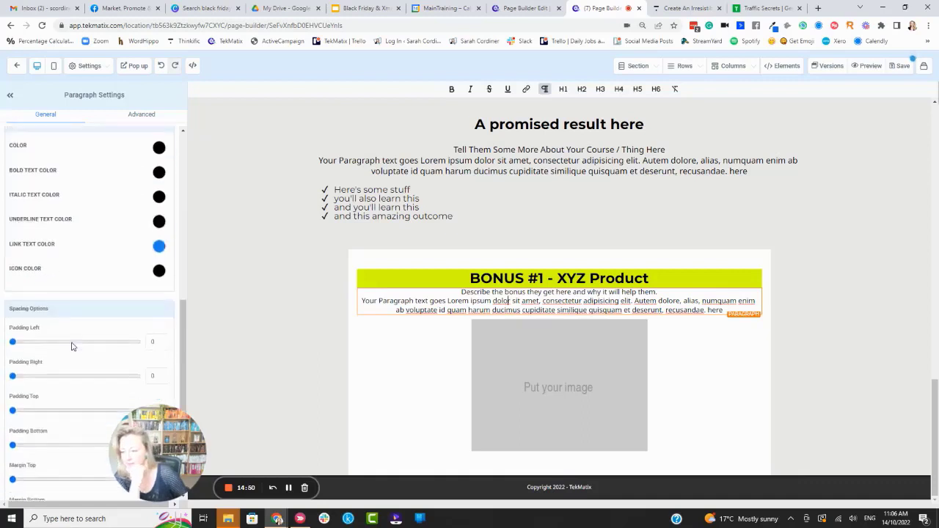
{"action": "left_click_drag", "start_coordinate": [14, 434], "coordinate": [32, 436]}
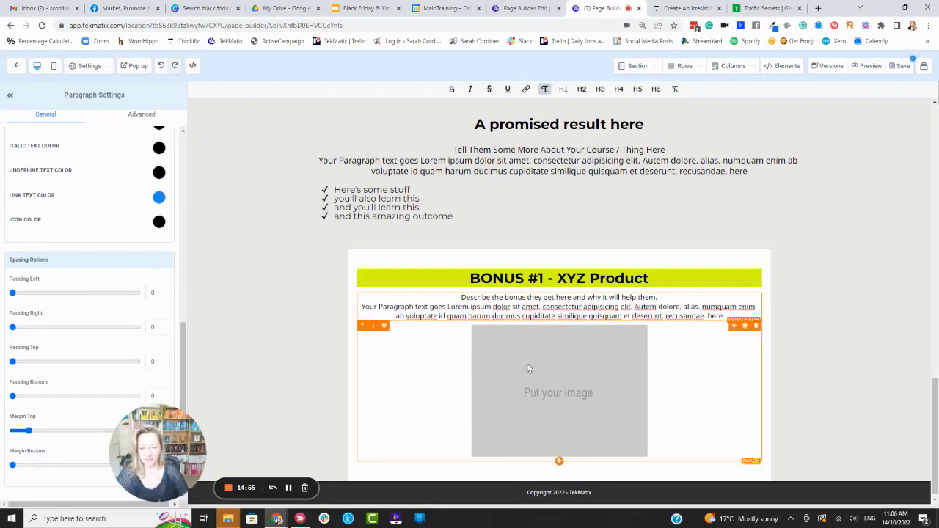
{"action": "left_click_drag", "start_coordinate": [13, 465], "coordinate": [29, 466]}
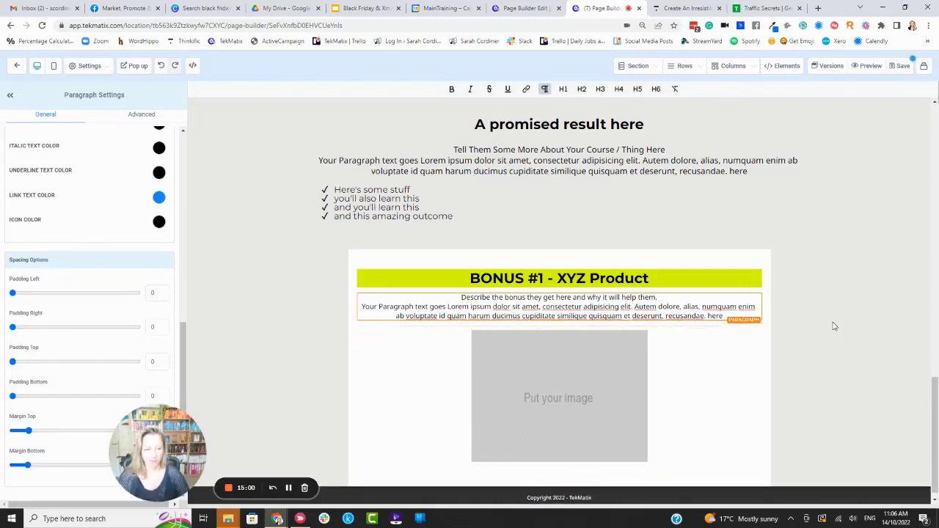
- Switch to the Traffic Secrets page, examine the Bonus #1 block's value line and closing text, and return to the TekMatix page builder
{"action": "left_click", "coordinate": [766, 8]}
{"action": "scroll", "coordinate": [613, 289], "scroll_direction": "down", "scroll_amount": 3}
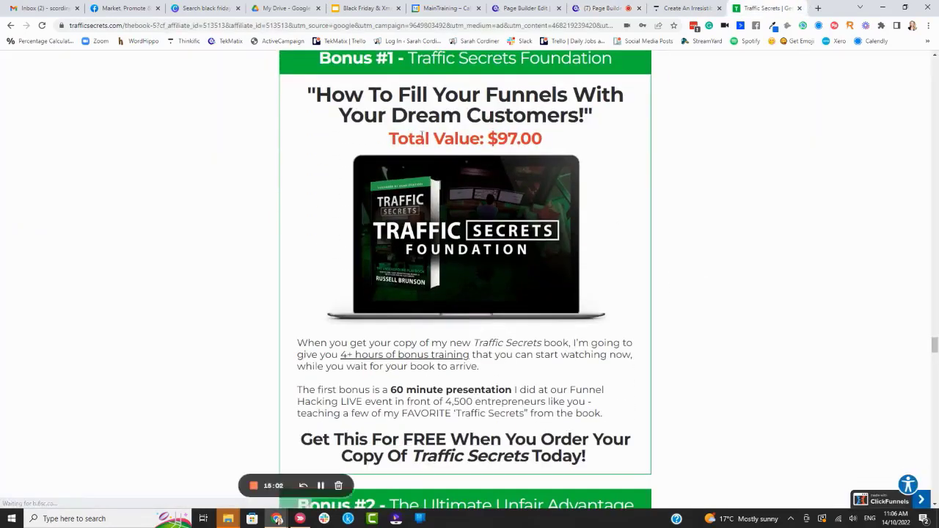
{"action": "left_click_drag", "start_coordinate": [542, 137], "coordinate": [388, 138]}
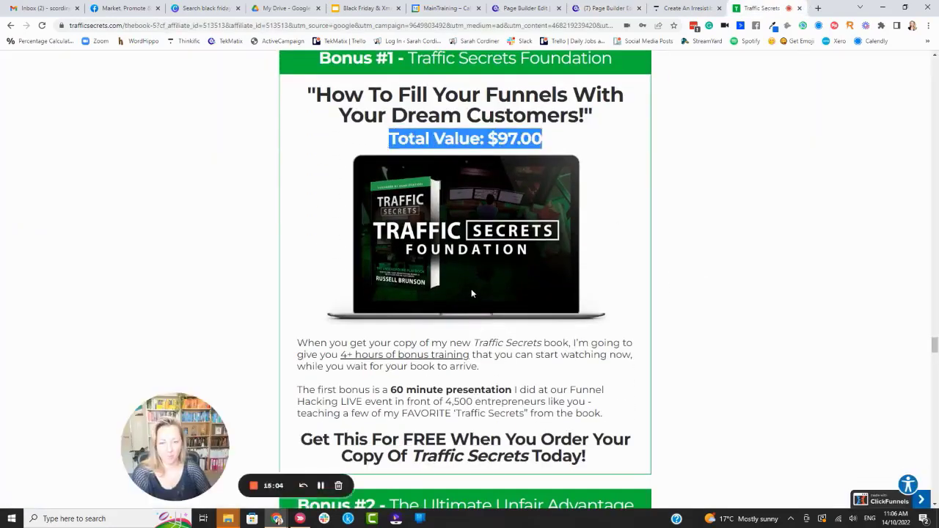
{"action": "scroll", "coordinate": [476, 294], "scroll_direction": "down", "scroll_amount": 1}
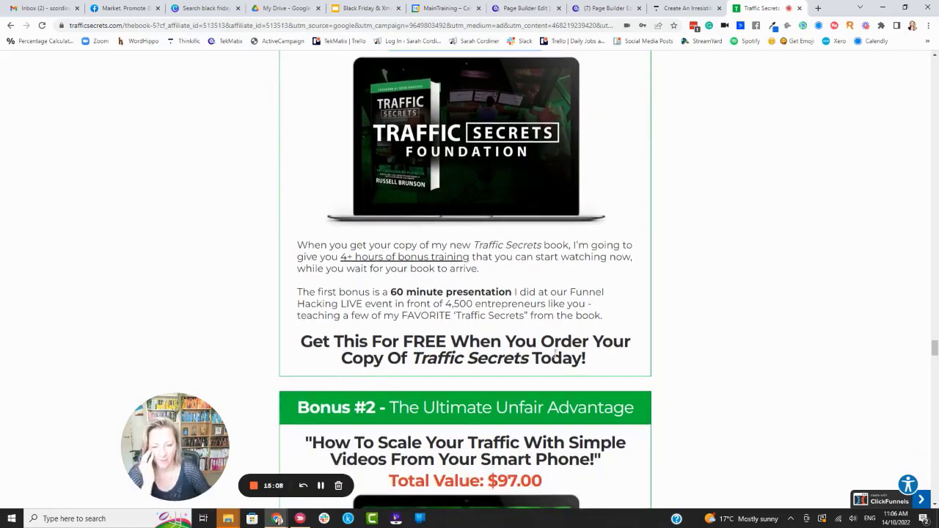
{"action": "left_click", "coordinate": [602, 8]}
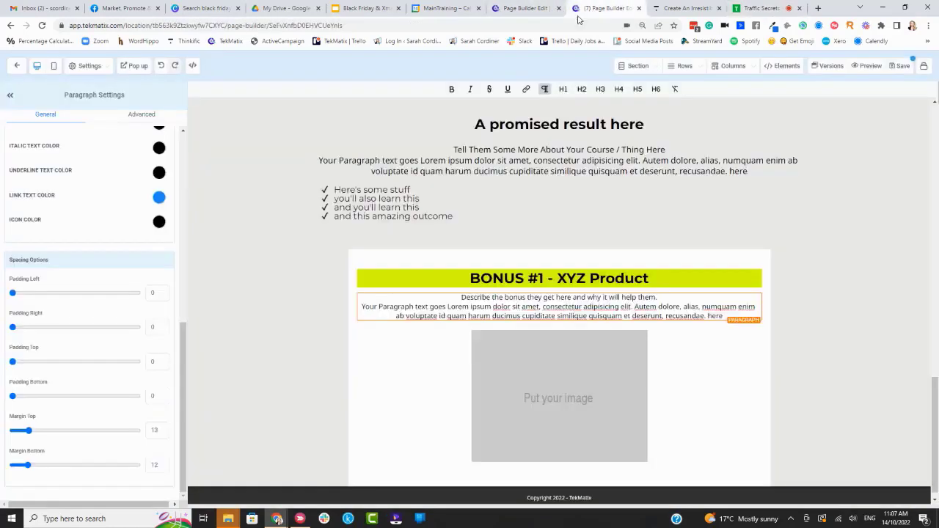
- Add a sub-headline reading "Value: $97" between the "BONUS #1 - XYZ Product" headline and the bonus description
{"action": "left_click", "coordinate": [560, 287]}
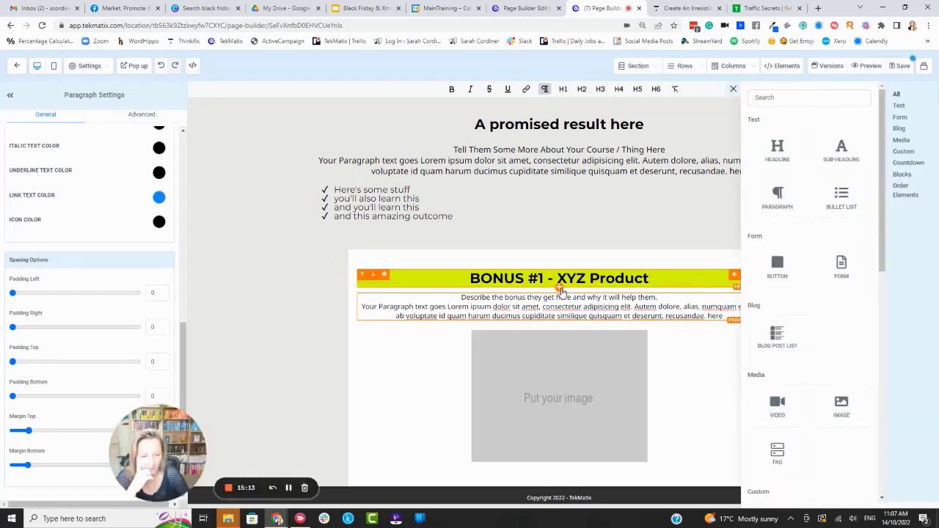
{"action": "left_click", "coordinate": [844, 149]}
{"action": "left_click", "coordinate": [559, 297]}
{"action": "left_click_drag", "start_coordinate": [632, 294], "coordinate": [482, 299]}
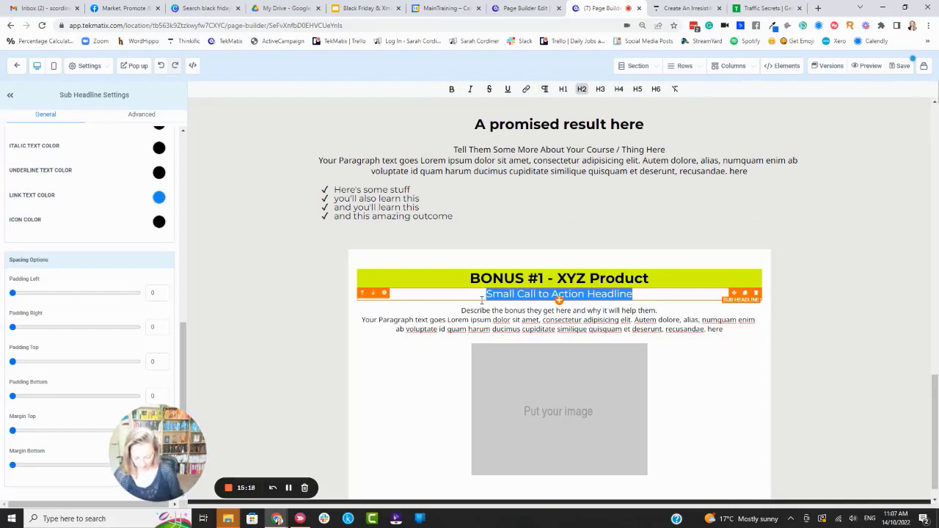
{"action": "type", "text": "Nor"}
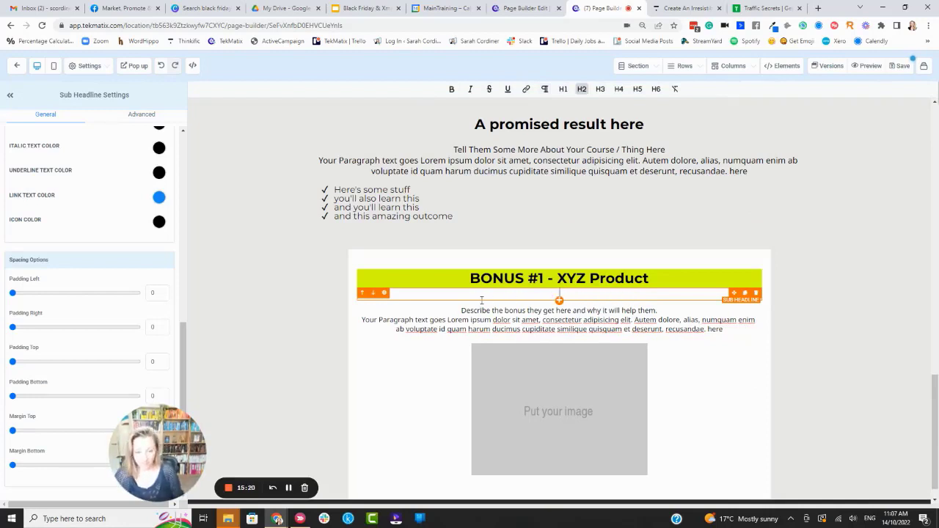
{"action": "type", "text": "Value: "}
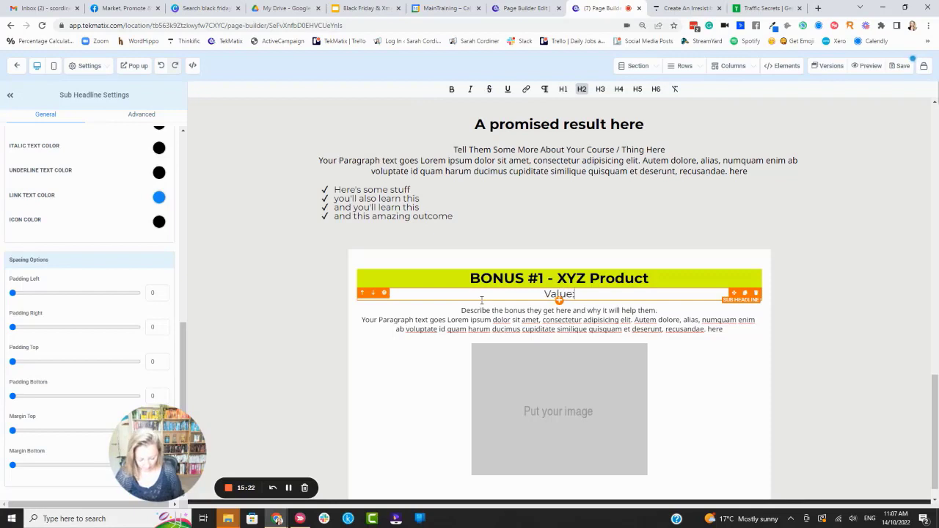
{"action": "type", "text": "$97"}
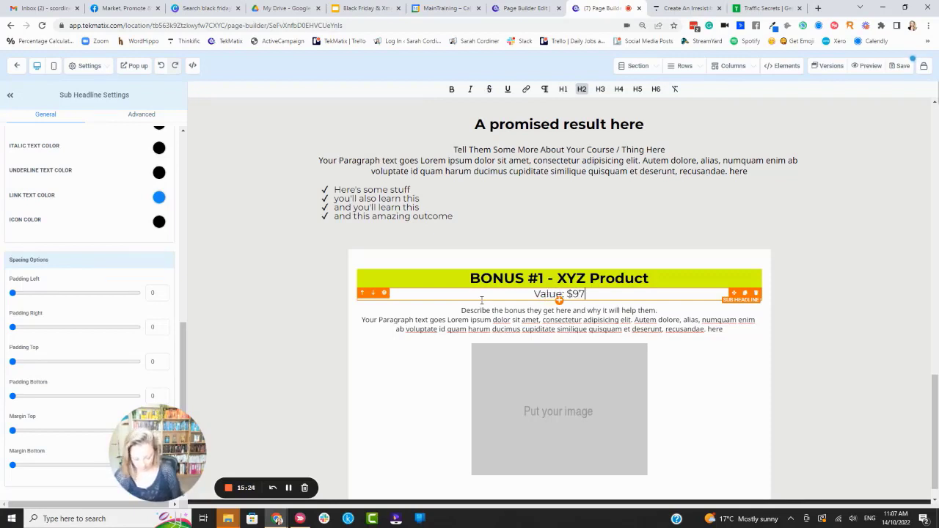
- Make the "Value: $97" sub-headline bold and set its bold text color to red
{"action": "left_click_drag", "start_coordinate": [586, 295], "coordinate": [527, 294]}
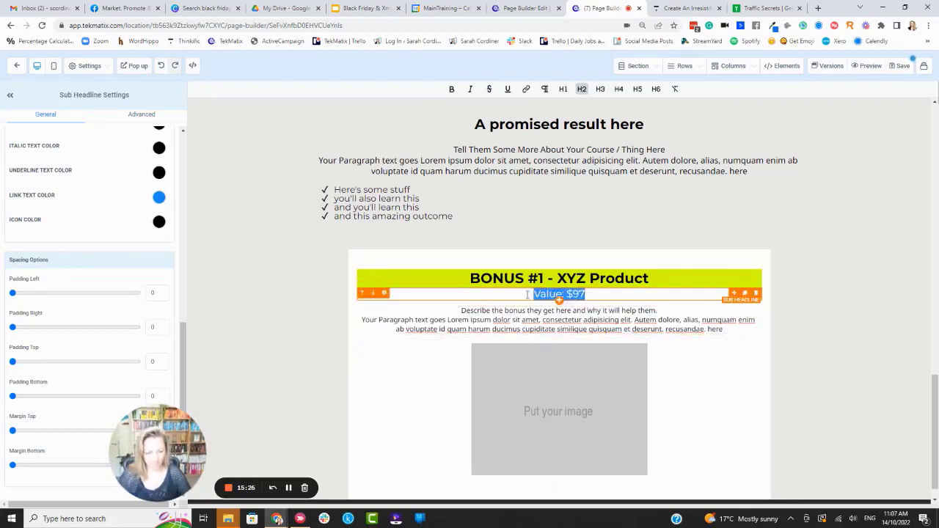
{"action": "key", "text": "ctrl+b"}
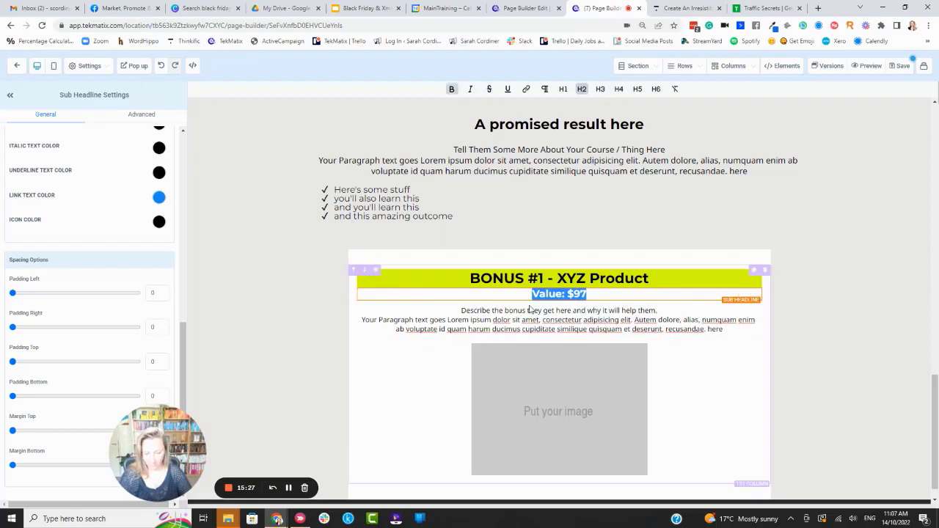
{"action": "scroll", "coordinate": [122, 204], "scroll_direction": "up", "scroll_amount": 2}
{"action": "left_click", "coordinate": [160, 220]}
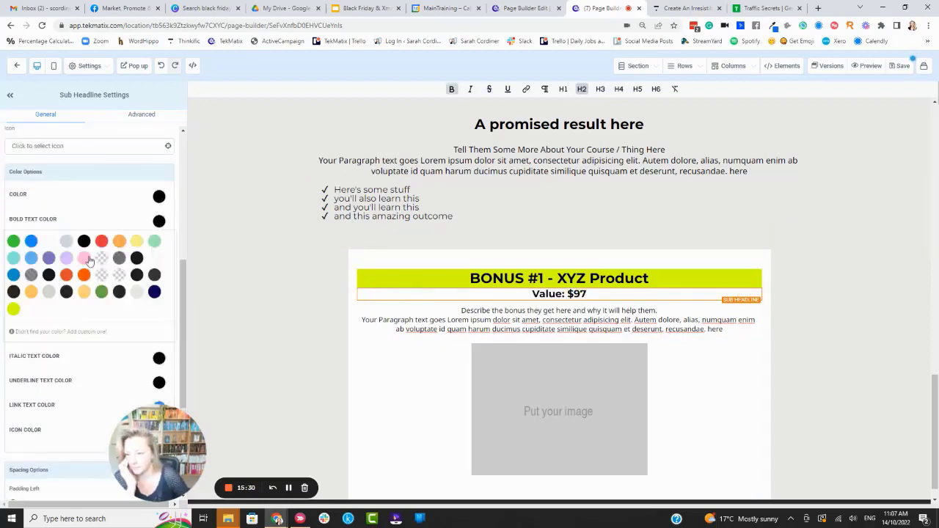
{"action": "left_click", "coordinate": [101, 241]}
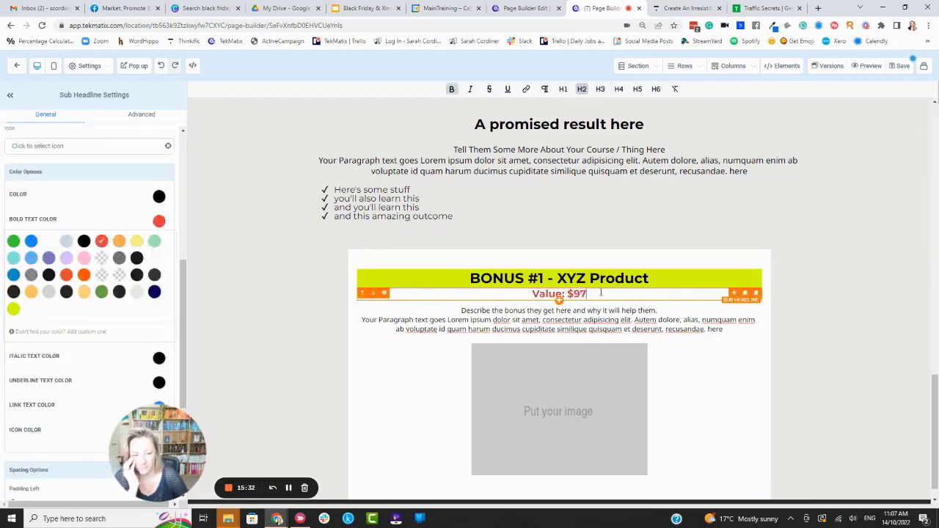
- Give the value sub-headline a small top margin and enclose its text in parentheses as "(Value: $97)"
{"action": "scroll", "coordinate": [69, 258], "scroll_direction": "down", "scroll_amount": 3}
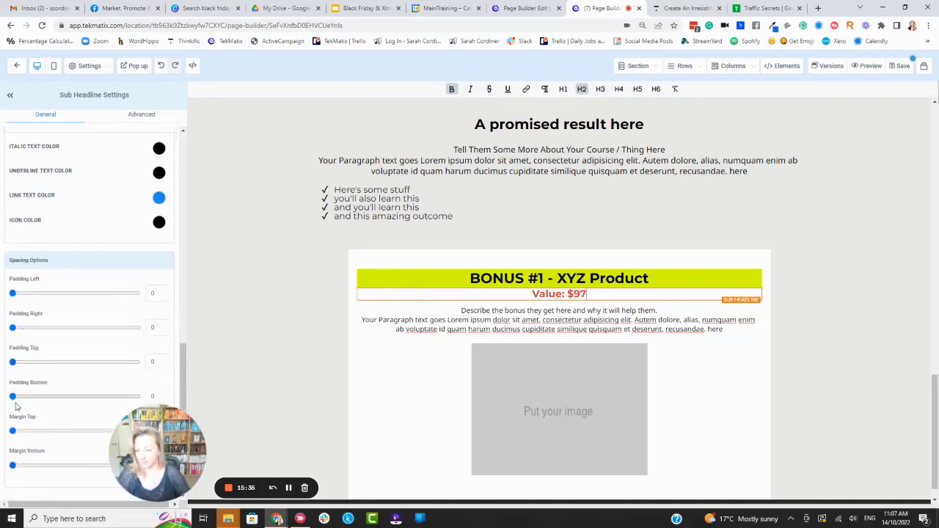
{"action": "left_click_drag", "start_coordinate": [12, 430], "coordinate": [20, 434]}
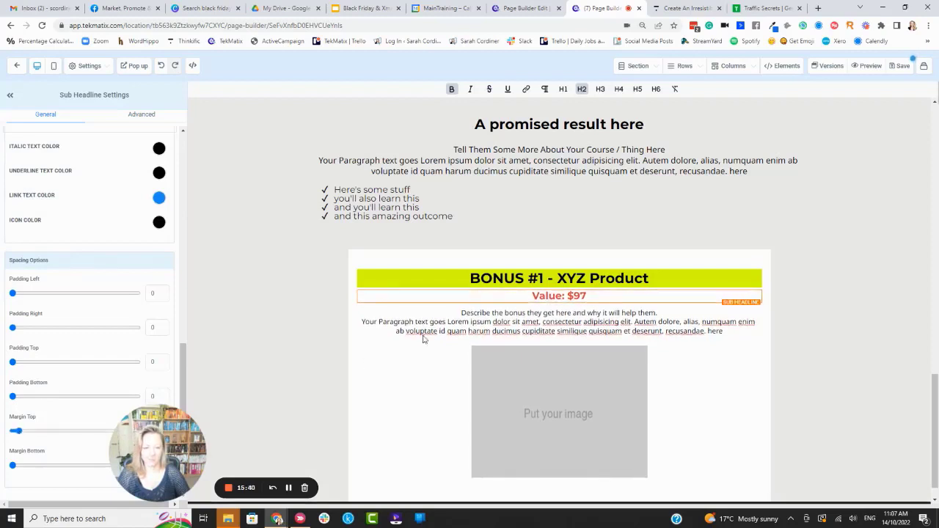
{"action": "type", "text": "("}
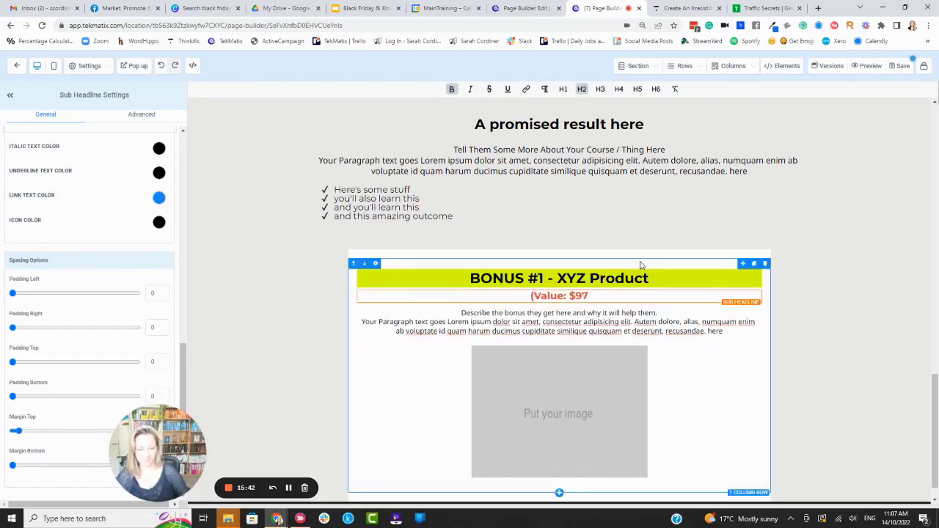
{"action": "type", "text": ")"}
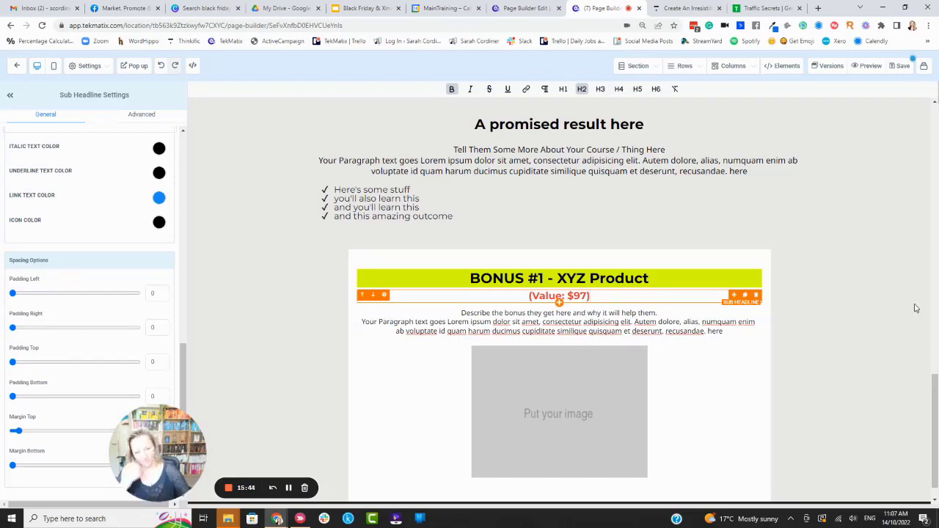
- Add a sub-headline below the bonus image reading "Get this amazing thing for FREE when you buy this black friday offer"
{"action": "scroll", "coordinate": [670, 286], "scroll_direction": "down", "scroll_amount": 1}
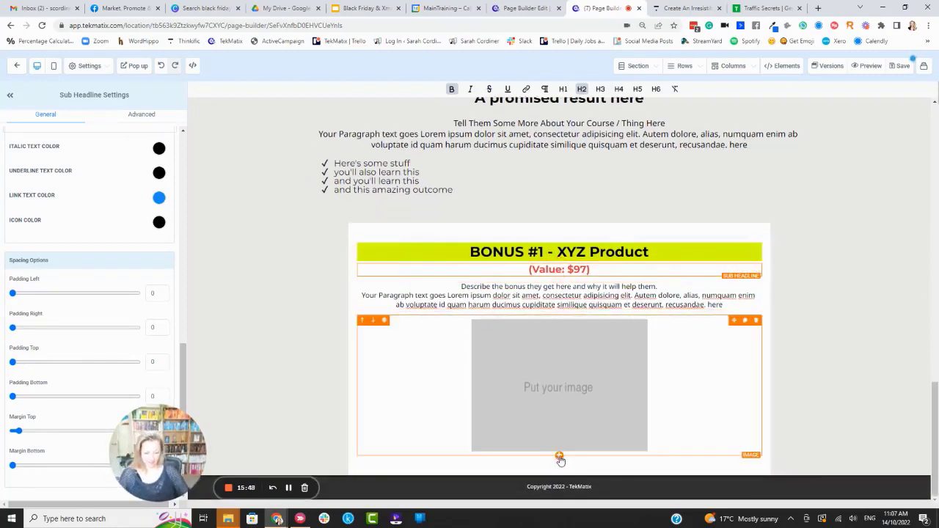
{"action": "left_click", "coordinate": [559, 457]}
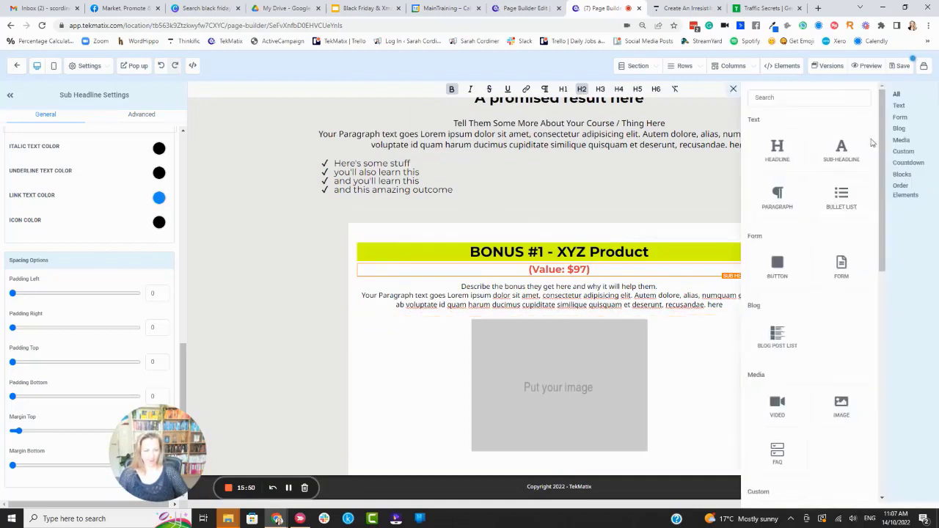
{"action": "left_click", "coordinate": [844, 151]}
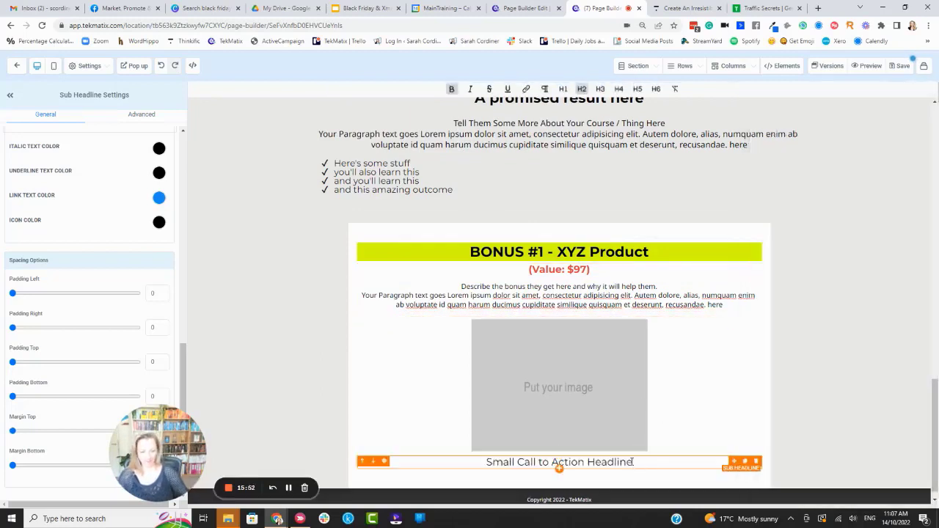
{"action": "left_click_drag", "start_coordinate": [632, 462], "coordinate": [440, 465]}
{"action": "key", "text": "BackSpace"}
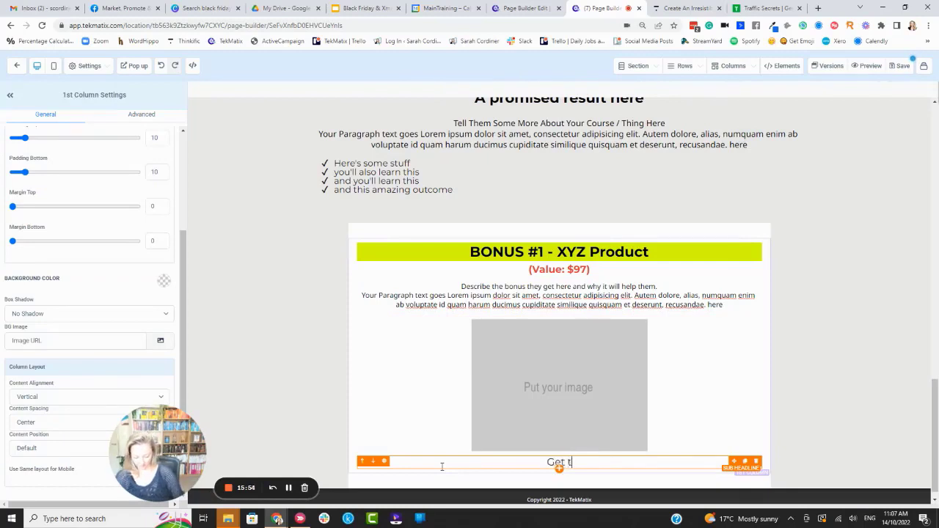
{"action": "type", "text": "Get this amazing thing "}
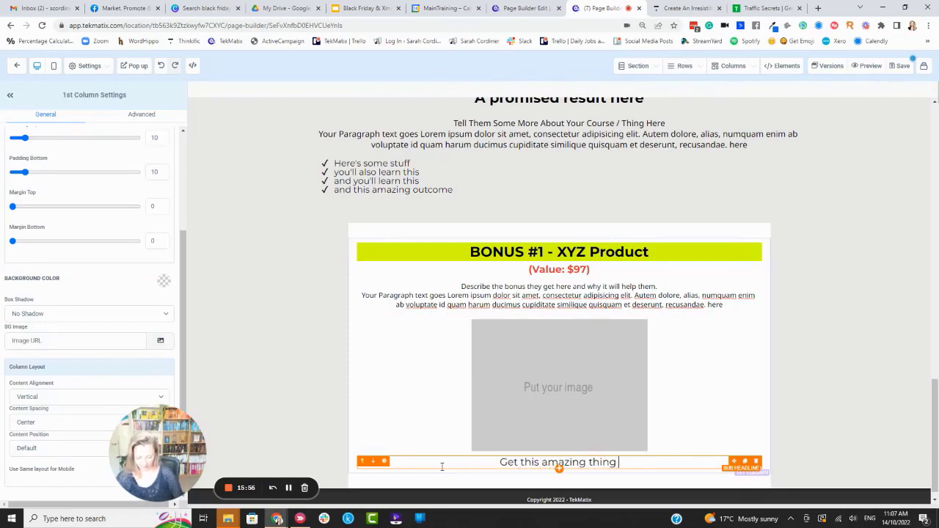
{"action": "type", "text": "for FREE "}
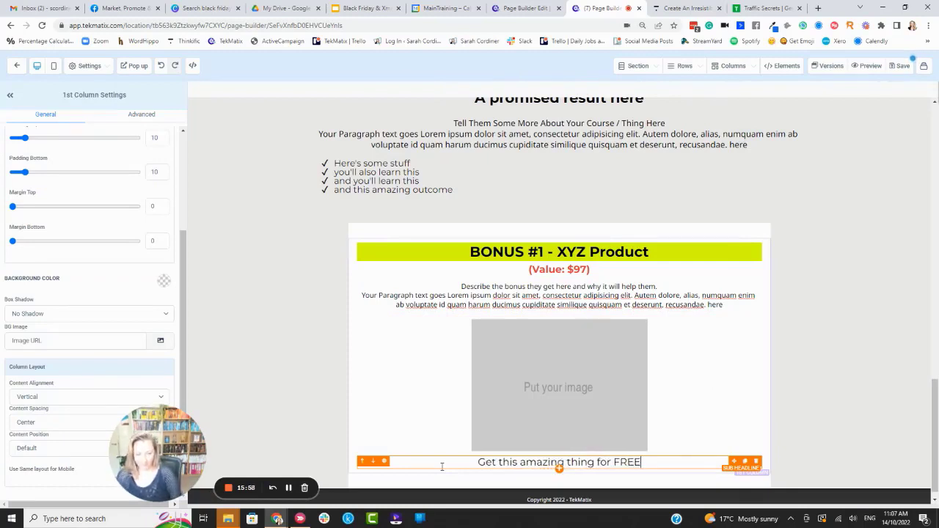
{"action": "type", "text": "whe"}
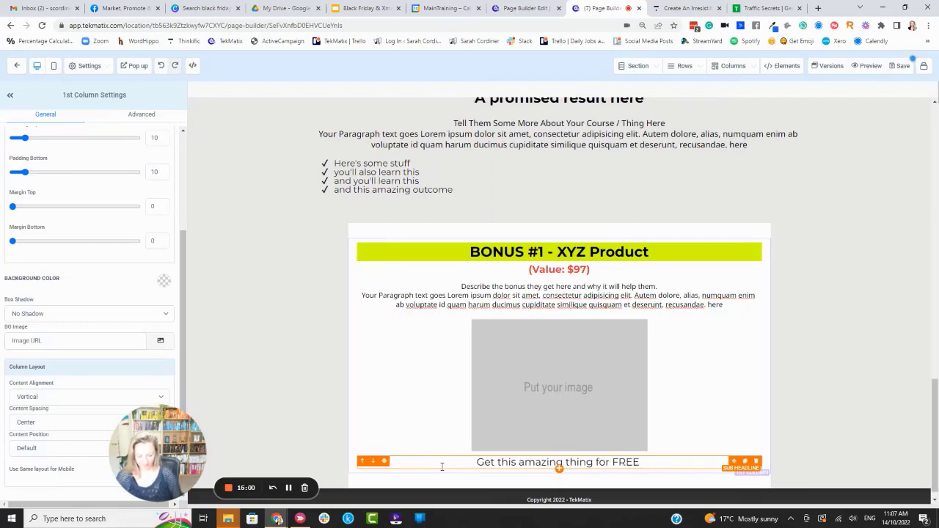
{"action": "type", "text": "n you b"}
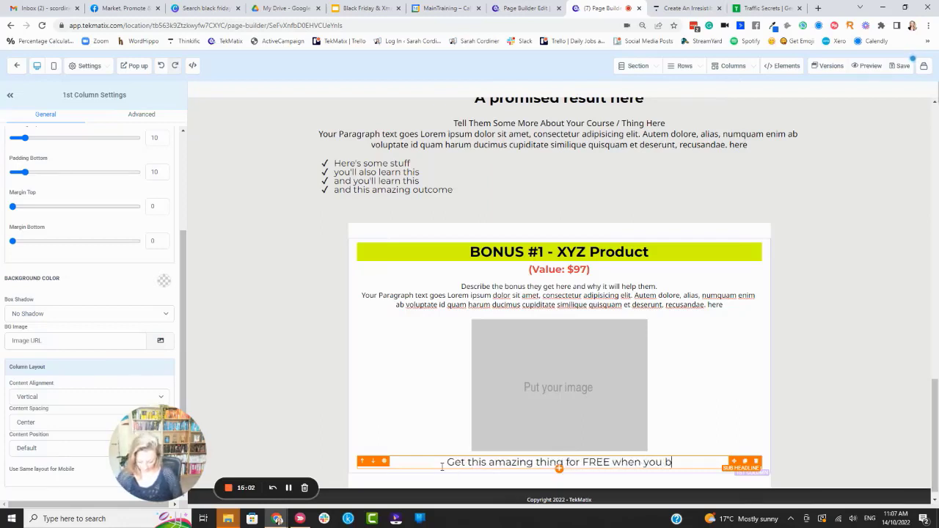
{"action": "type", "text": "uy this "}
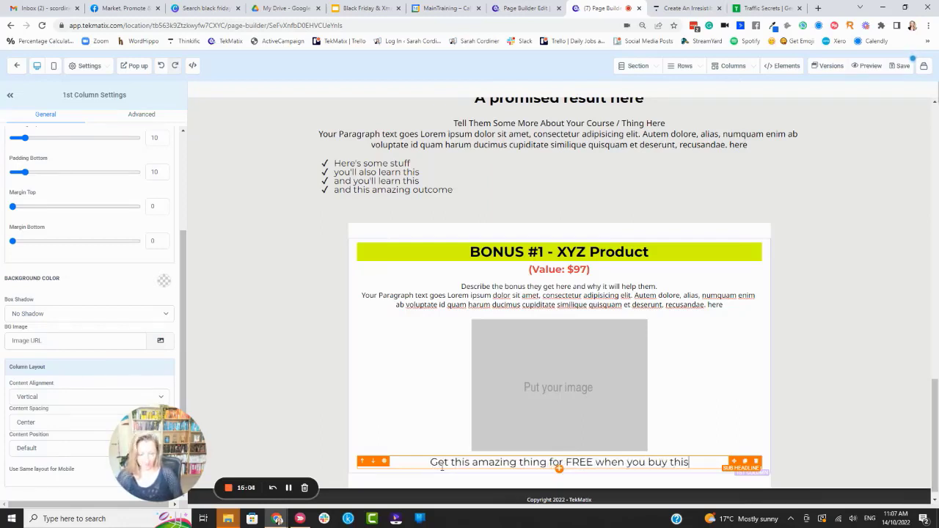
{"action": "type", "text": "black fr"}
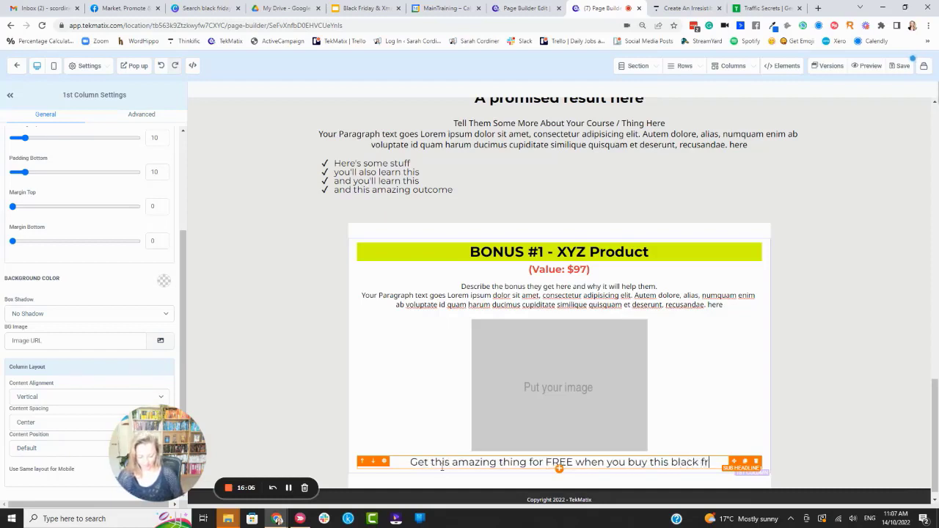
{"action": "type", "text": "iday offer"}
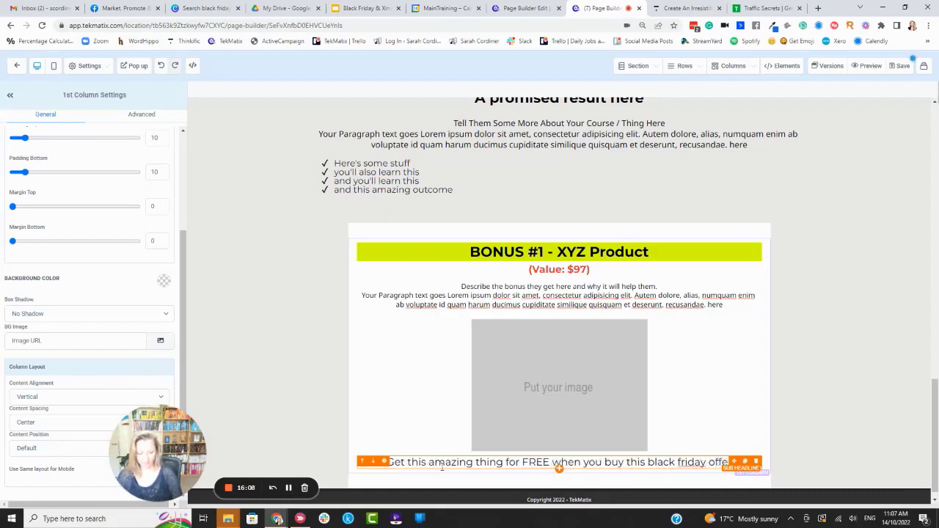
{"action": "left_click", "coordinate": [485, 457]}
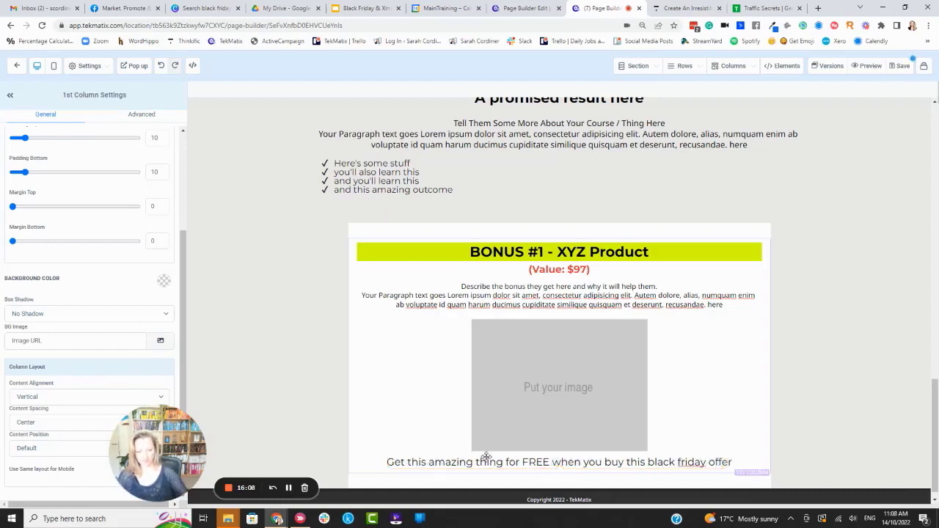
- Make the entire sub-headline below the bonus image bold
{"action": "left_click", "coordinate": [643, 463]}
{"action": "key", "text": "ctrl+a"}
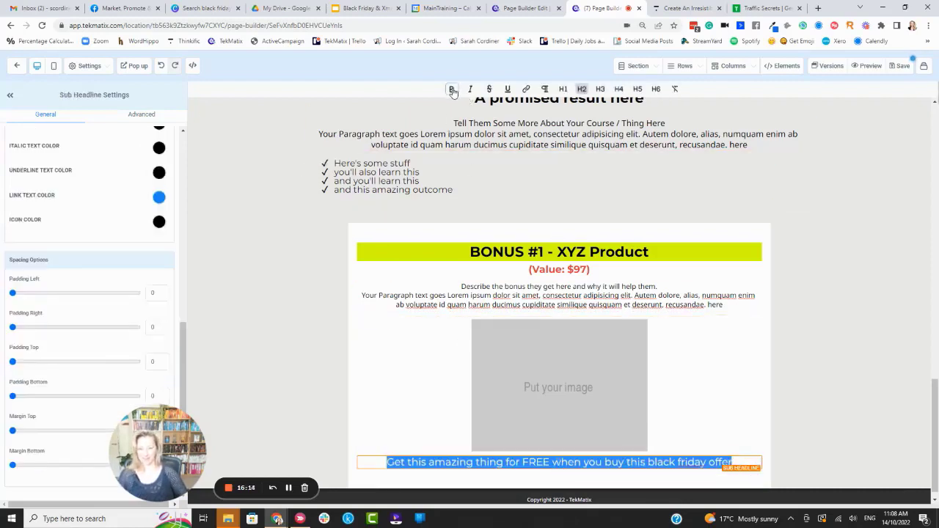
{"action": "left_click", "coordinate": [453, 90]}
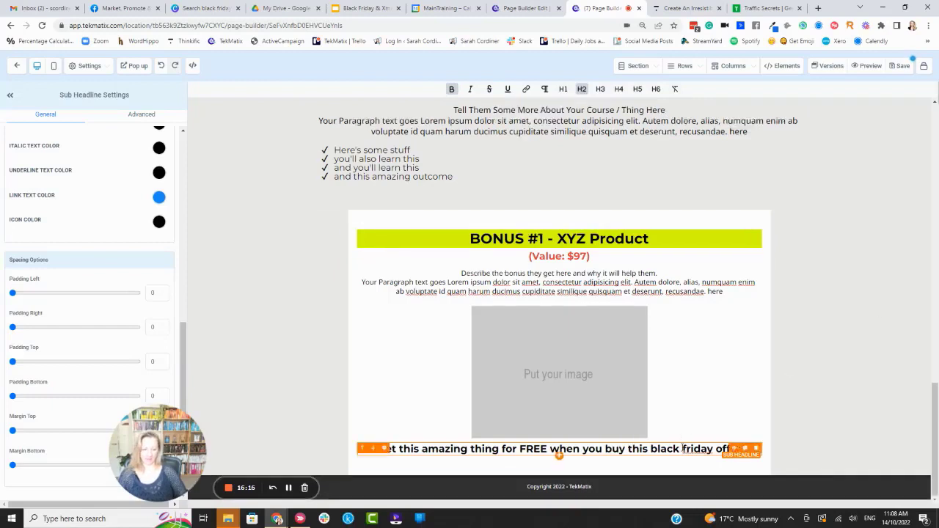
- Set the desktop font size of the sub-headline below the image to 18 and append "!!" to its text
{"action": "key", "text": "ctrl+a"}
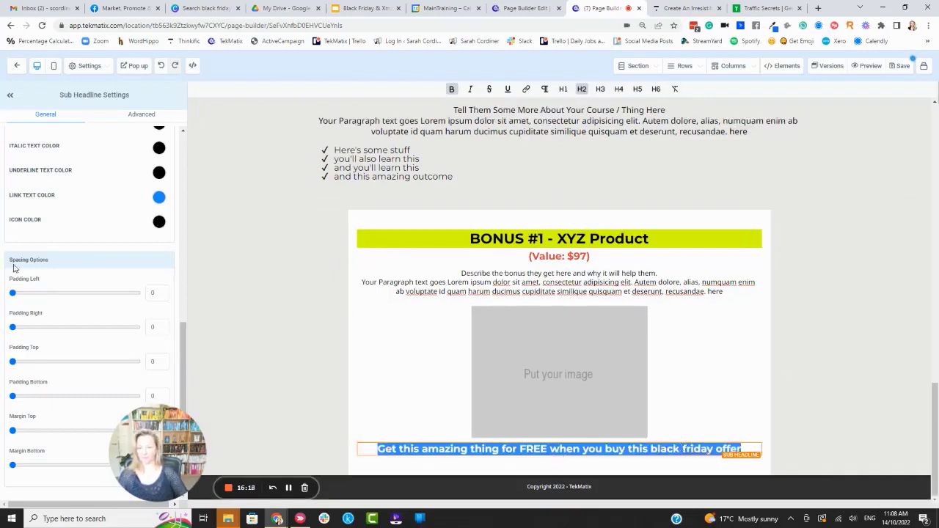
{"action": "scroll", "coordinate": [78, 252], "scroll_direction": "up", "scroll_amount": 4}
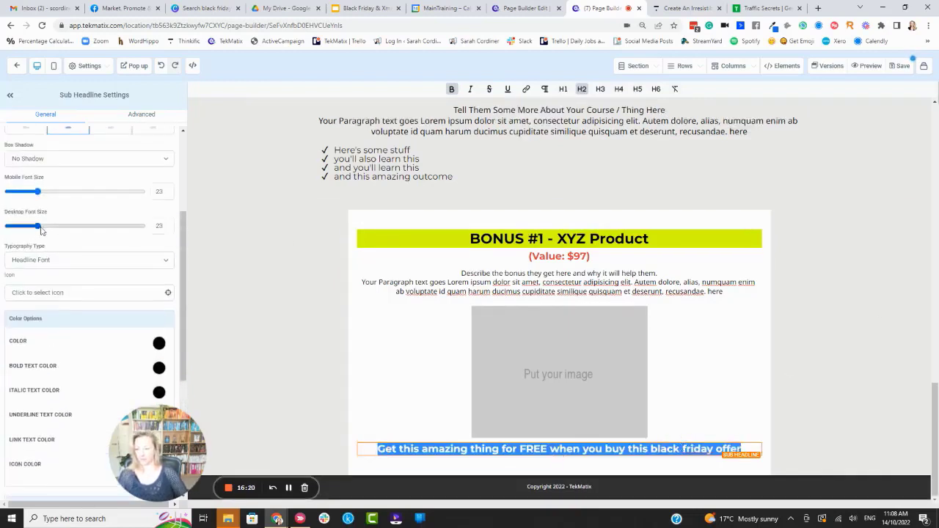
{"action": "left_click_drag", "start_coordinate": [39, 231], "coordinate": [30, 233]}
{"action": "left_click", "coordinate": [703, 449]}
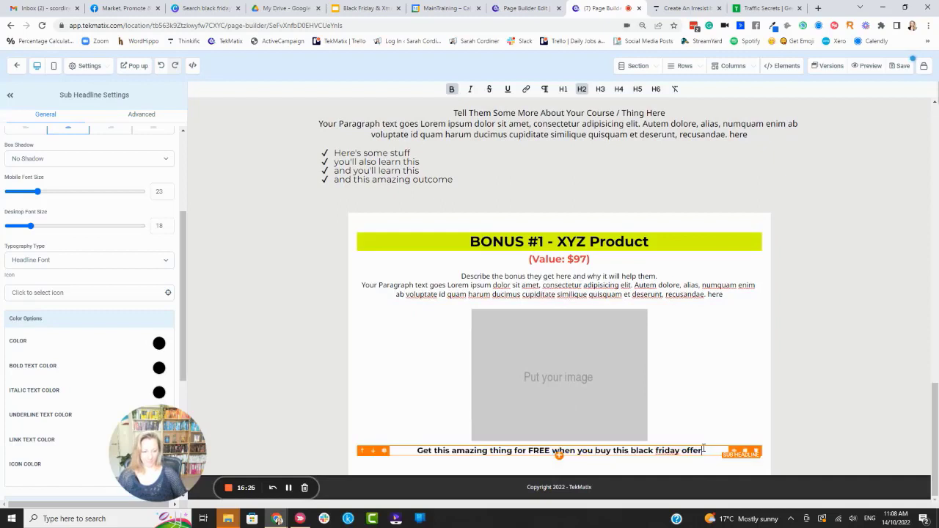
{"action": "type", "text": "!!"}
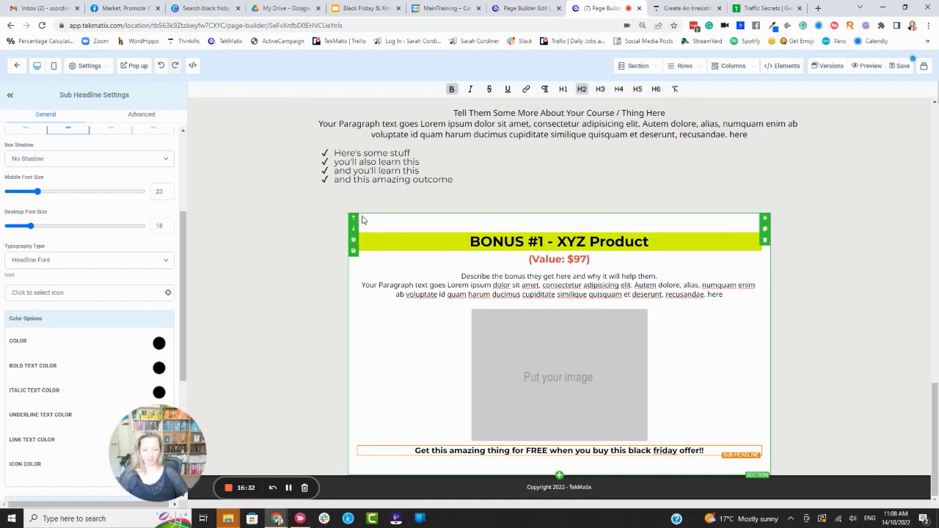
- Duplicate the BONUS #1 section and insert an empty full-width section between the two bonus sections
{"action": "left_click", "coordinate": [766, 230]}
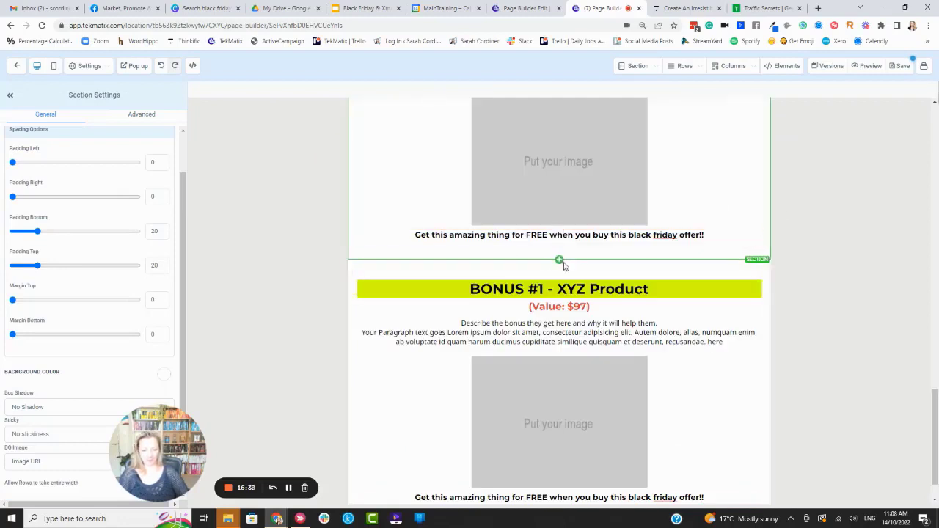
{"action": "left_click", "coordinate": [559, 261]}
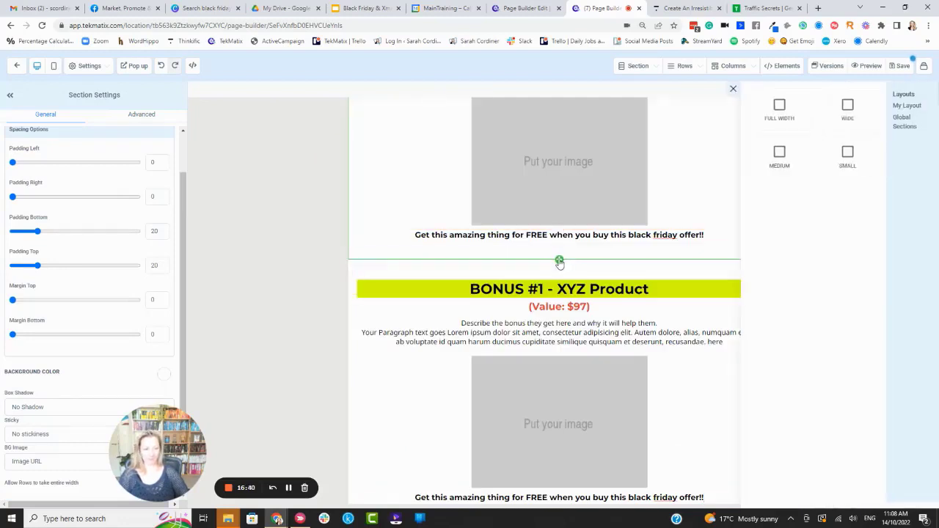
{"action": "left_click", "coordinate": [779, 107]}
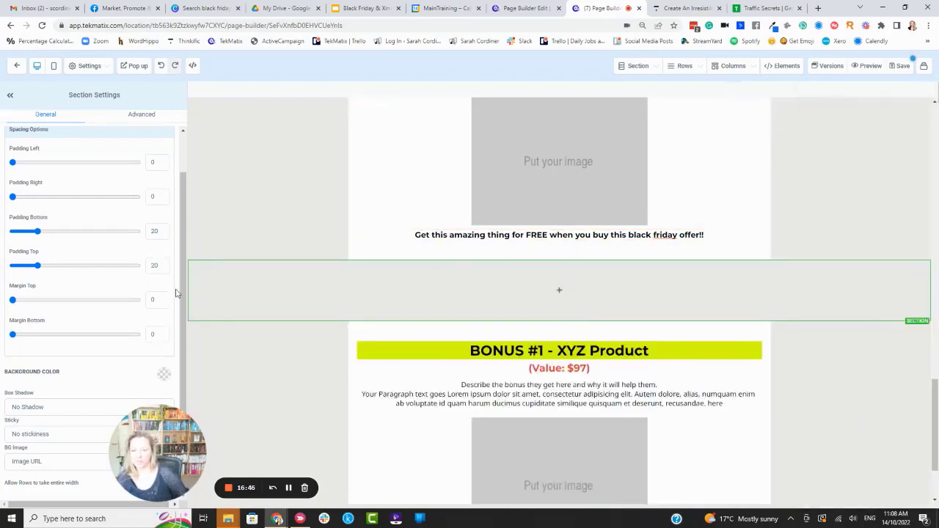
{"action": "mouse_move", "coordinate": [513, 292]}
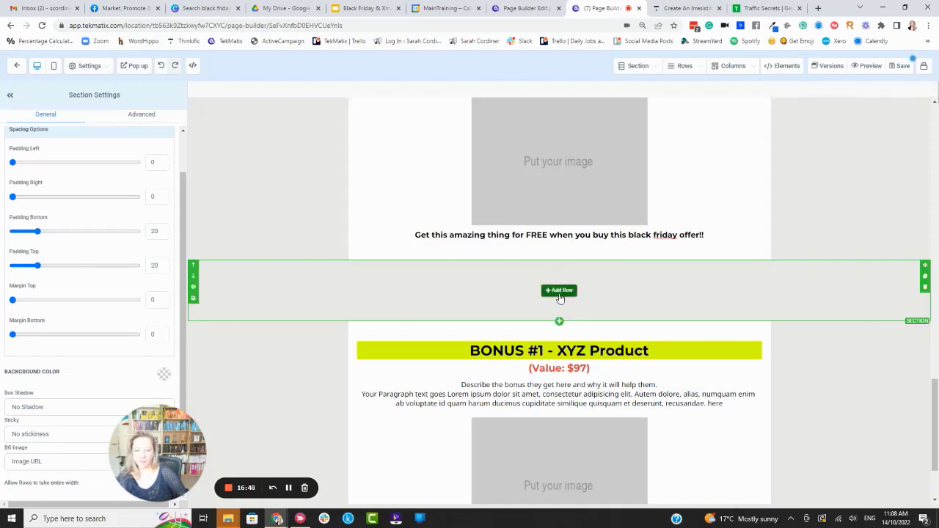
- Add a one-column row containing a divider element to the empty section between the two bonus sections
{"action": "left_click", "coordinate": [561, 291]}
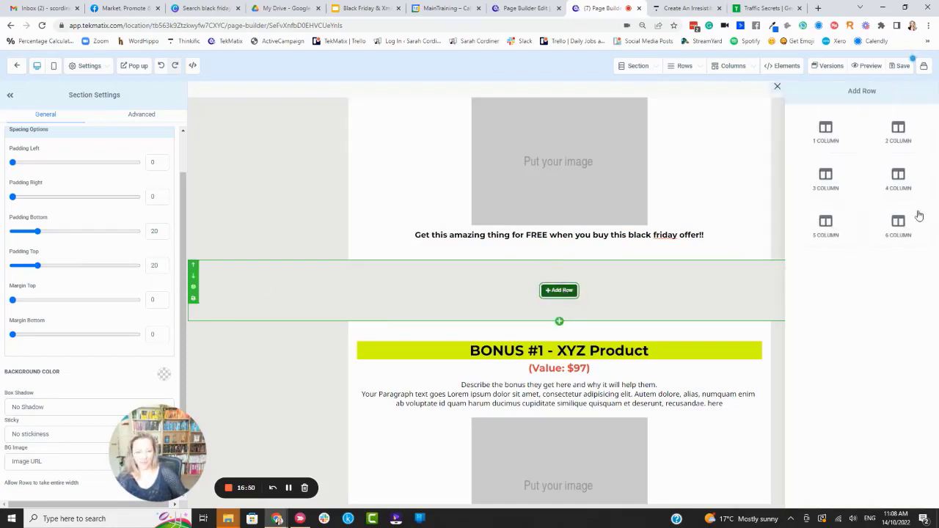
{"action": "left_click", "coordinate": [825, 137]}
{"action": "left_click", "coordinate": [562, 302]}
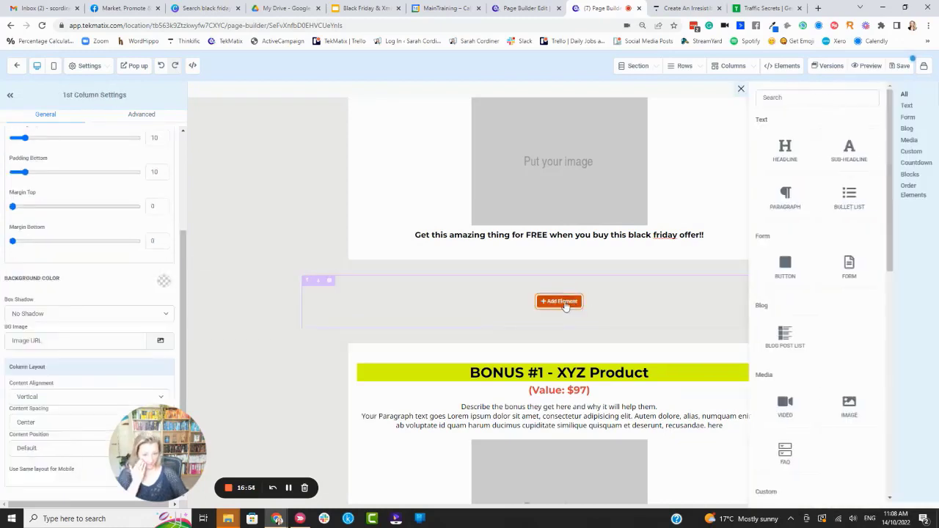
{"action": "scroll", "coordinate": [790, 359], "scroll_direction": "down", "scroll_amount": 6}
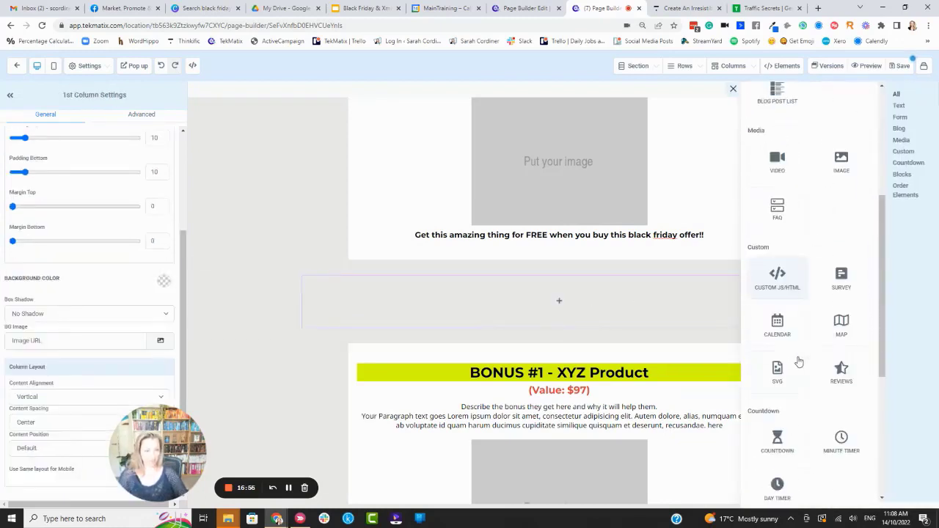
{"action": "scroll", "coordinate": [803, 358], "scroll_direction": "down", "scroll_amount": 1}
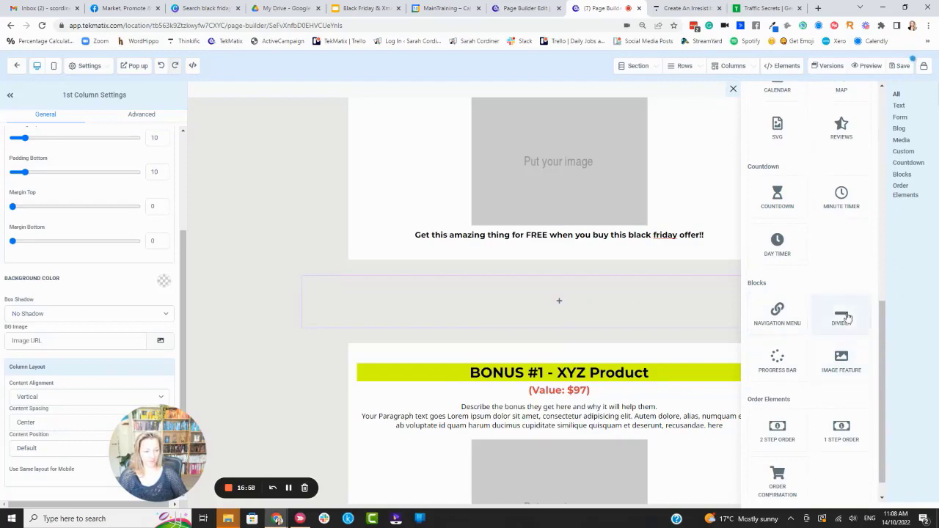
{"action": "left_click", "coordinate": [843, 314]}
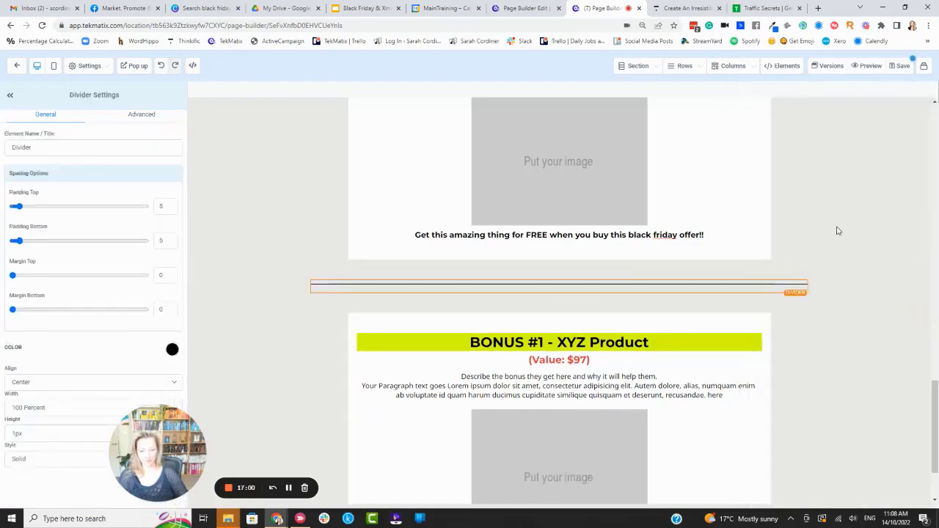
- Change the duplicated bonus section's headline to "BONUS #2 - XYZ Product"
{"action": "scroll", "coordinate": [836, 235], "scroll_direction": "up", "scroll_amount": 2}
{"action": "scroll", "coordinate": [831, 245], "scroll_direction": "down", "scroll_amount": 3}
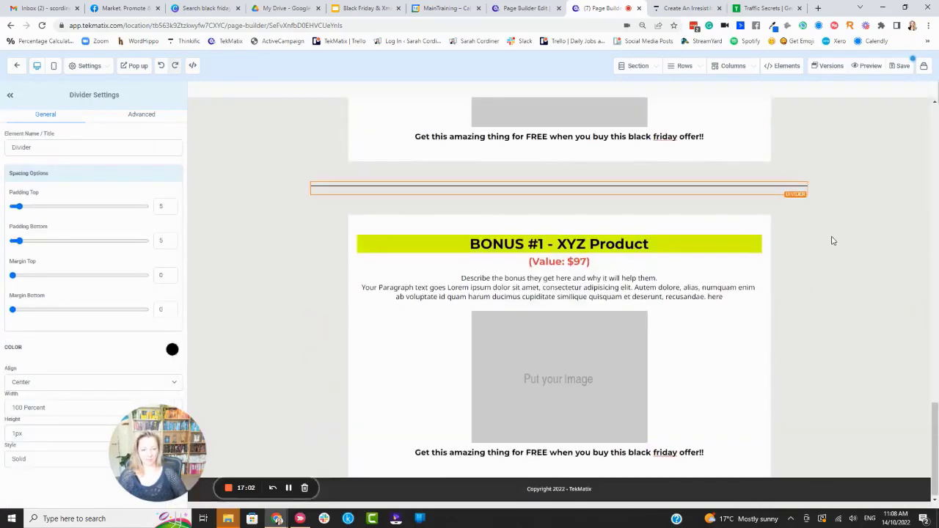
{"action": "left_click", "coordinate": [540, 242]}
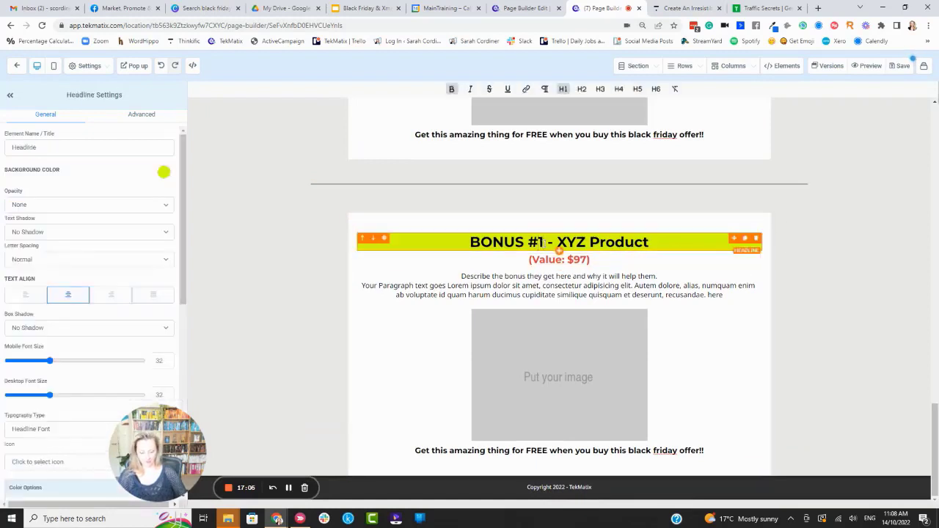
{"action": "key", "text": "BackSpace"}
{"action": "type", "text": "2"}
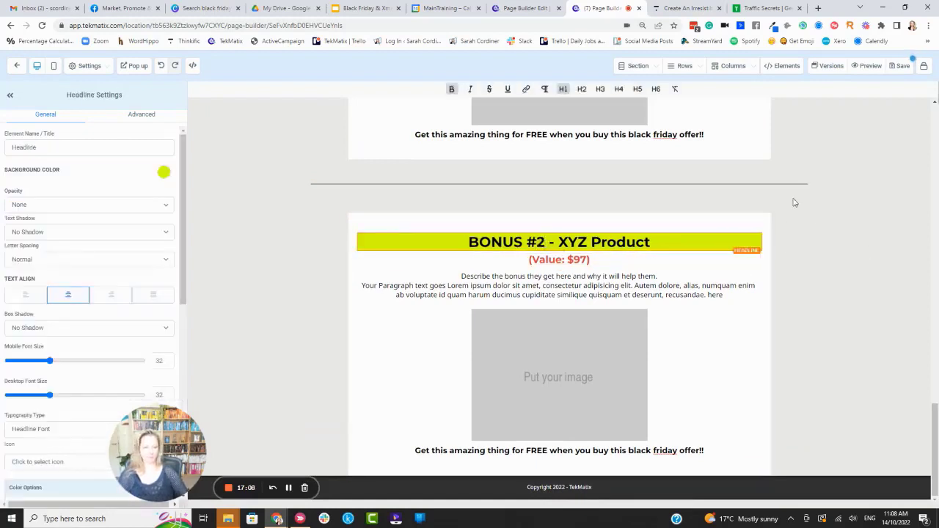
- Duplicate the BONUS #2 section and insert an empty full-width section between it and its copy
{"action": "mouse_move", "coordinate": [756, 229]}
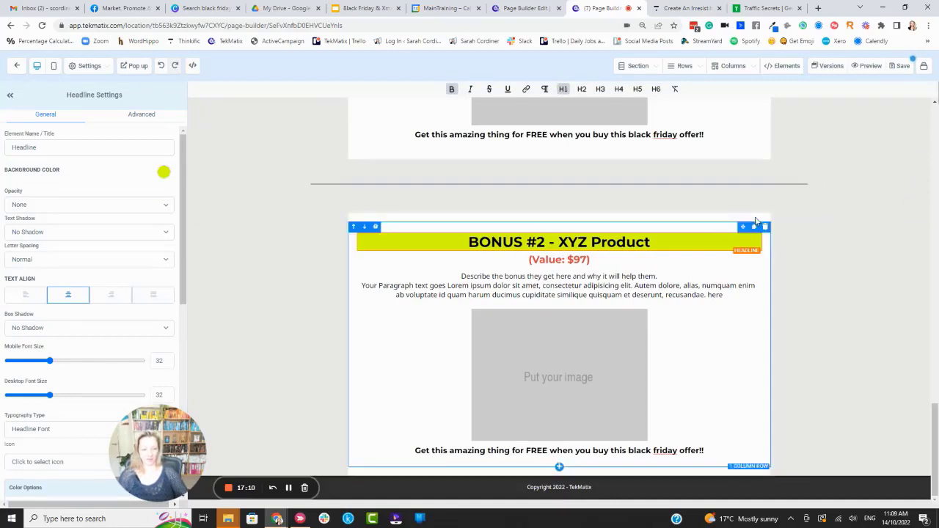
{"action": "scroll", "coordinate": [748, 216], "scroll_direction": "up", "scroll_amount": 7}
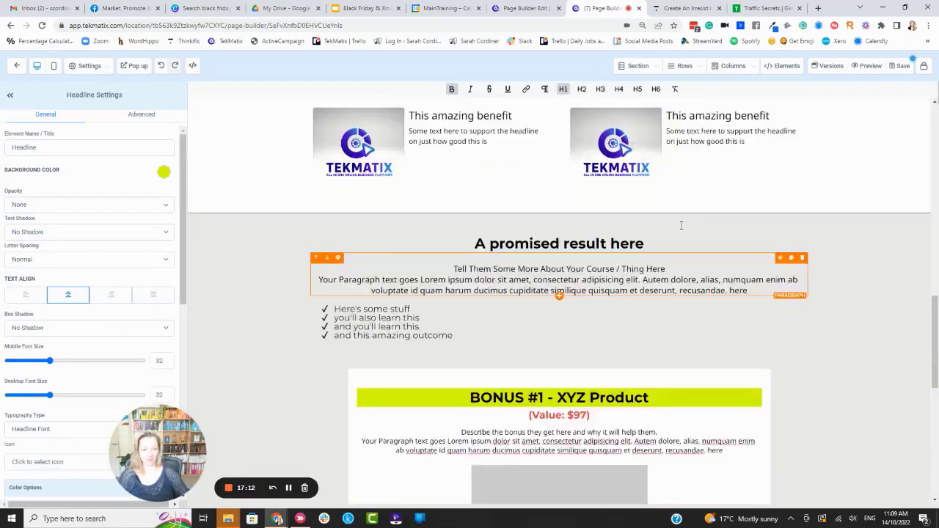
{"action": "scroll", "coordinate": [679, 223], "scroll_direction": "down", "scroll_amount": 7}
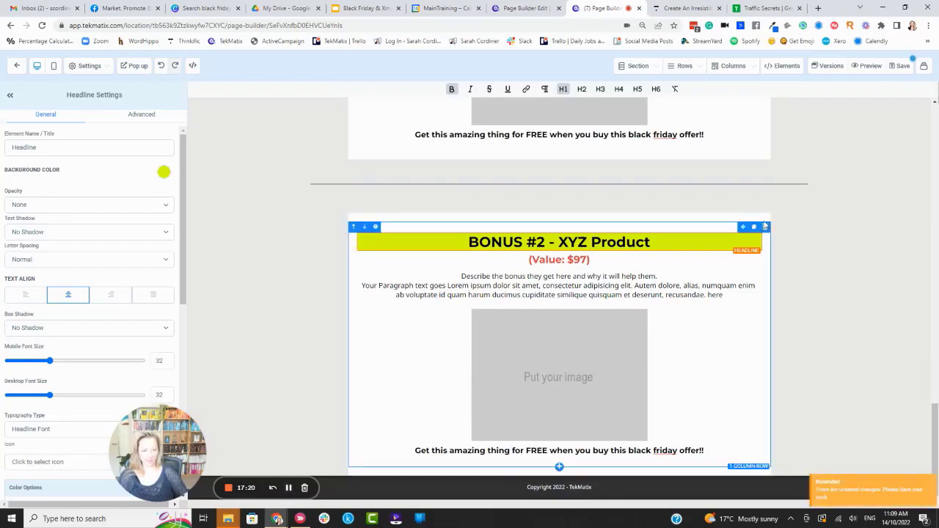
{"action": "left_click", "coordinate": [767, 232]}
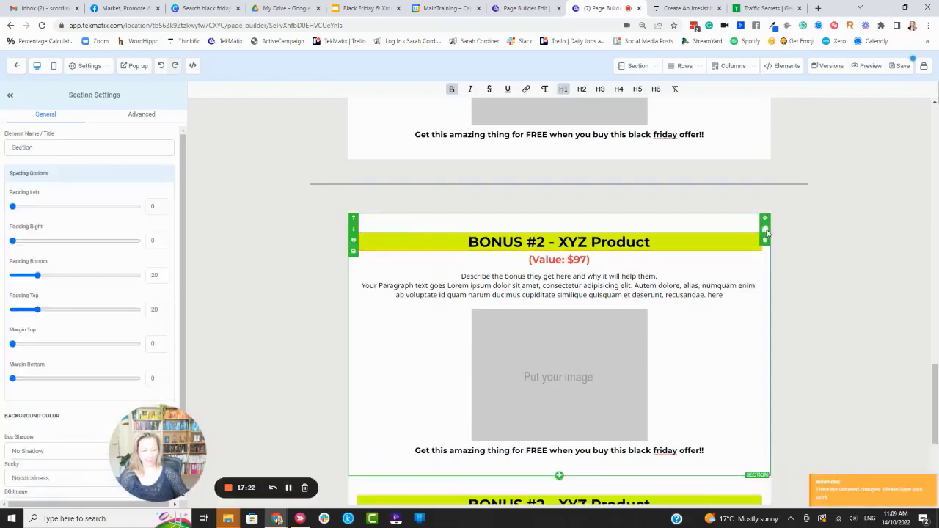
{"action": "scroll", "coordinate": [766, 233], "scroll_direction": "down", "scroll_amount": 3}
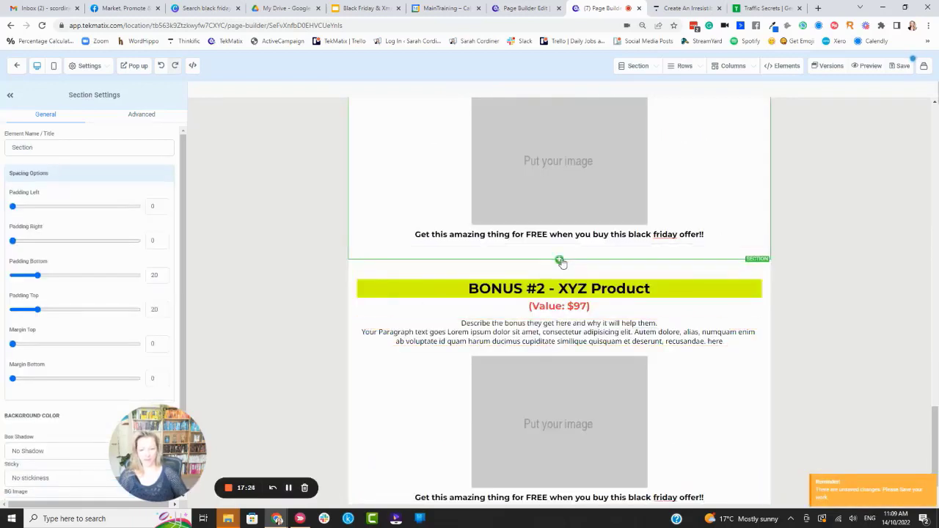
{"action": "left_click", "coordinate": [560, 260]}
{"action": "left_click", "coordinate": [776, 116]}
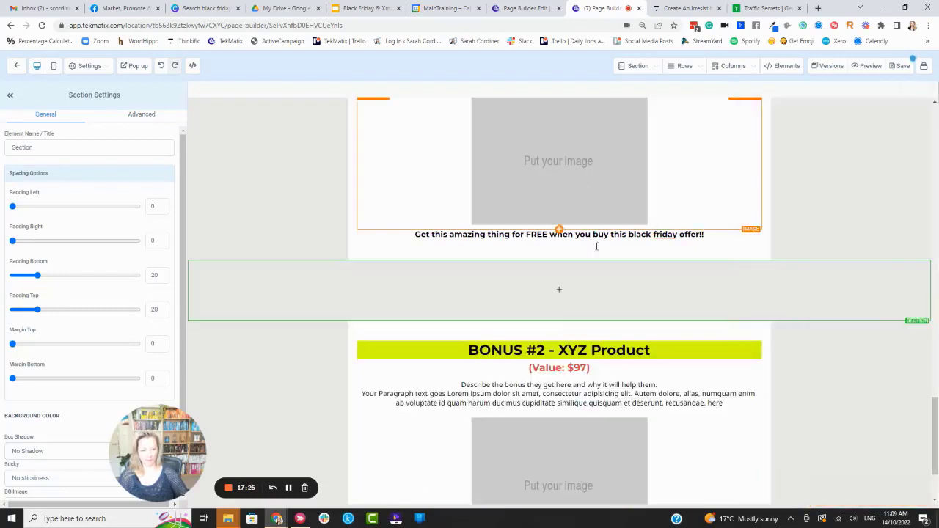
- Place a one-column row with a divider element in the new section between the two BONUS #2 sections
{"action": "left_click", "coordinate": [826, 137]}
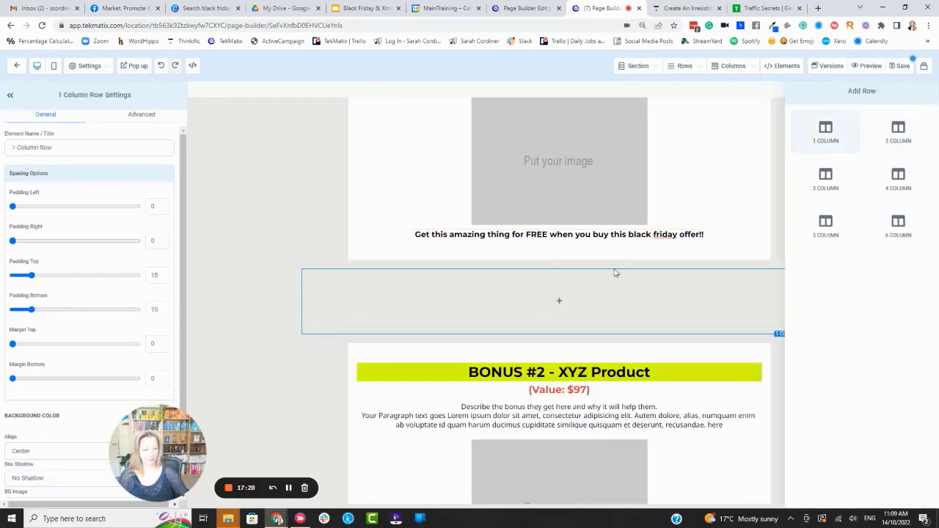
{"action": "left_click", "coordinate": [559, 301]}
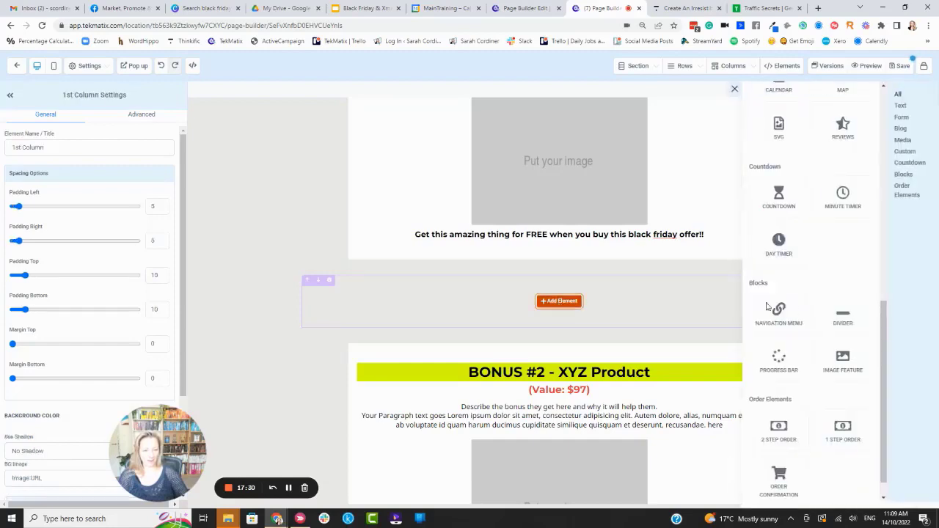
{"action": "left_click", "coordinate": [832, 319]}
{"action": "left_click", "coordinate": [906, 267]}
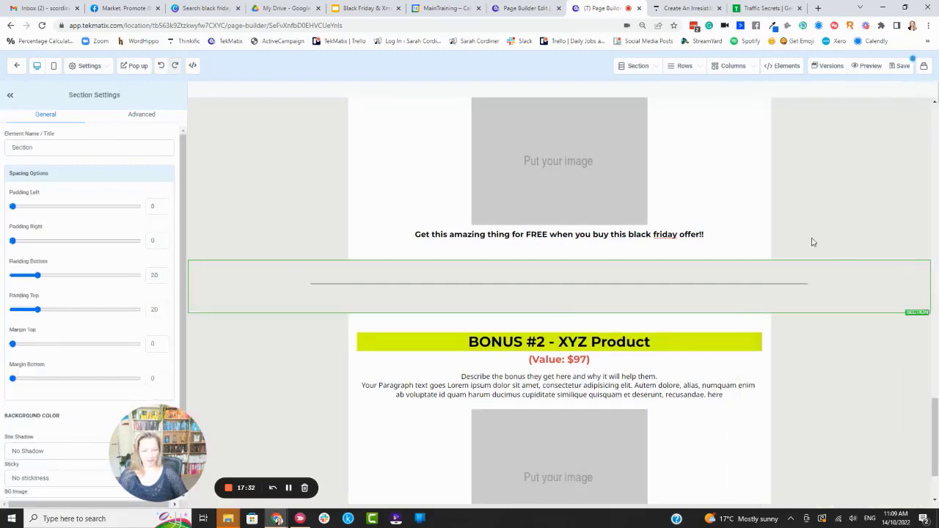
- Review the stacked bonus sections, the dividers between them and the promised result section above
{"action": "scroll", "coordinate": [815, 239], "scroll_direction": "down", "scroll_amount": 2}
{"action": "scroll", "coordinate": [821, 239], "scroll_direction": "up", "scroll_amount": 2}
{"action": "scroll", "coordinate": [825, 242], "scroll_direction": "up", "scroll_amount": 3}
{"action": "scroll", "coordinate": [823, 245], "scroll_direction": "down", "scroll_amount": 4}
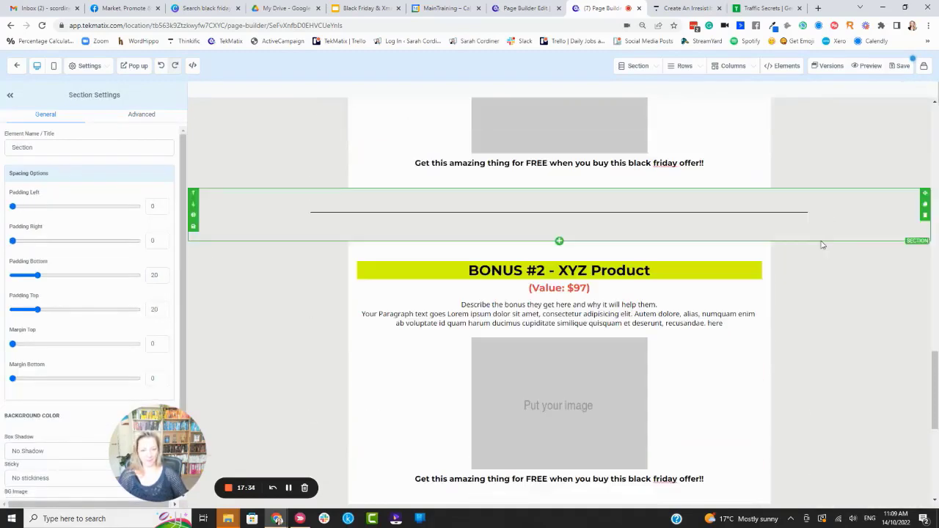
{"action": "scroll", "coordinate": [821, 245], "scroll_direction": "up", "scroll_amount": 3}
{"action": "scroll", "coordinate": [779, 258], "scroll_direction": "down", "scroll_amount": 3}
{"action": "left_click", "coordinate": [544, 293]}
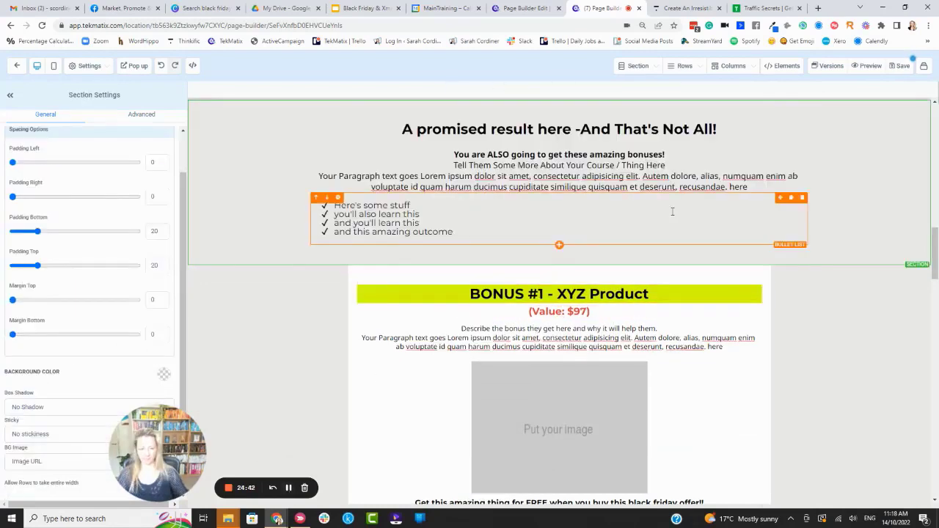
{"action": "scroll", "coordinate": [672, 212], "scroll_direction": "down", "scroll_amount": 2}
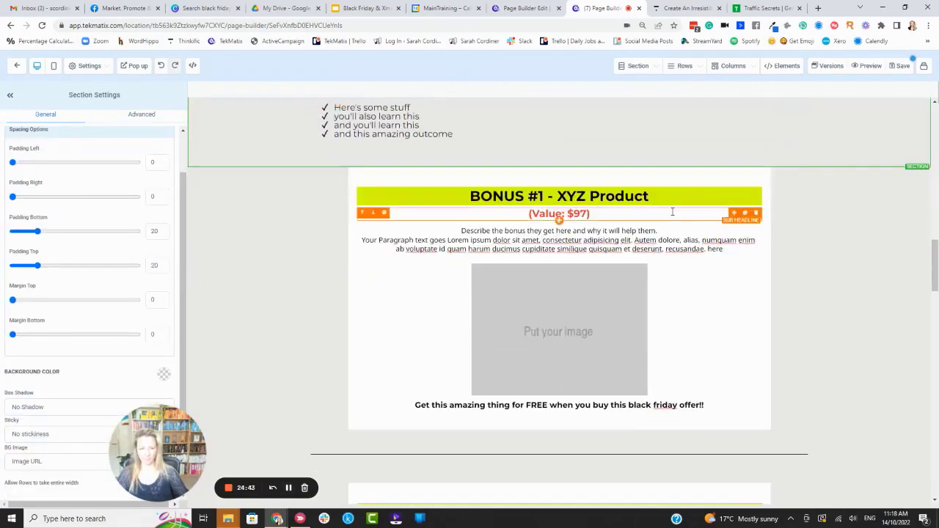
{"action": "scroll", "coordinate": [561, 192], "scroll_direction": "down", "scroll_amount": 3}
{"action": "scroll", "coordinate": [573, 196], "scroll_direction": "up", "scroll_amount": 3}
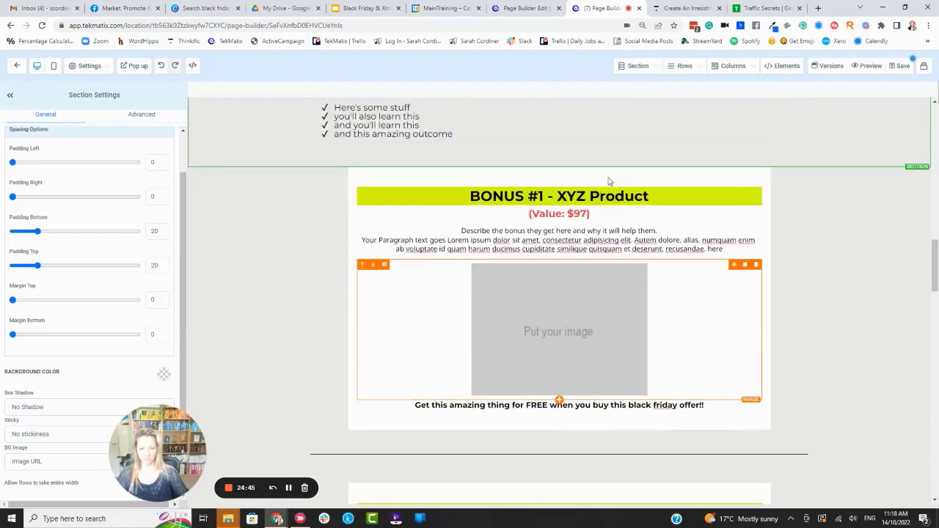